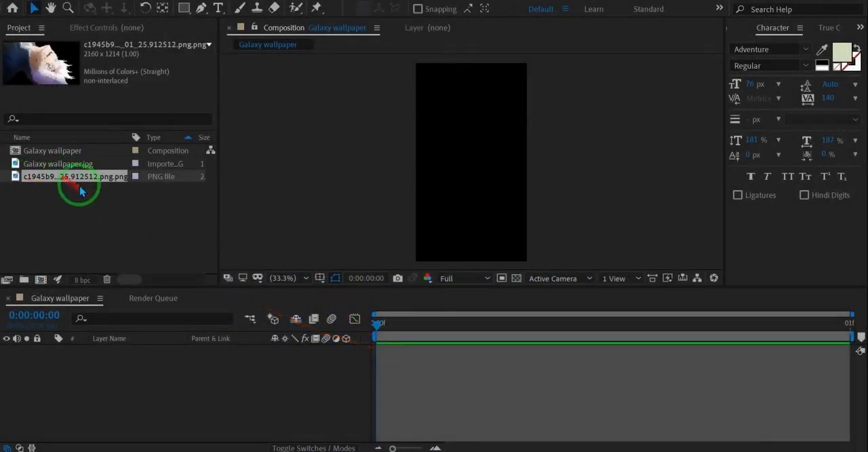
Step: Create a 1920 × 1080 px, 30 fps composition one frame long and delete the Galaxy wallpaper composition
left_click(48, 279)
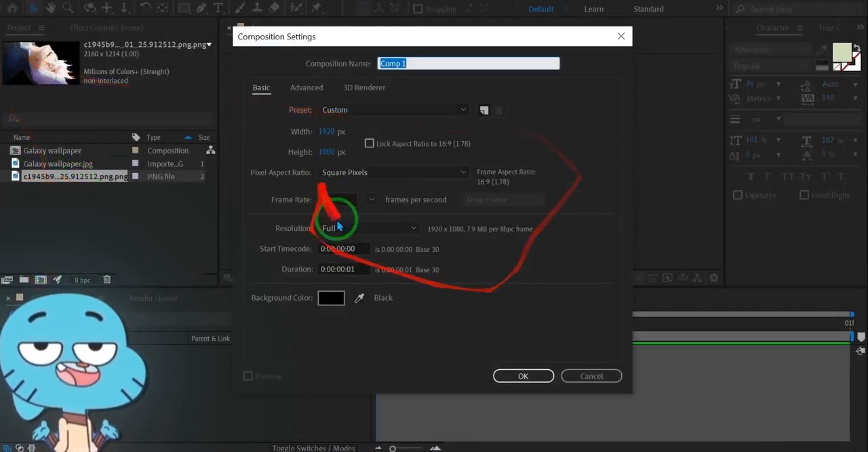
left_click(523, 375)
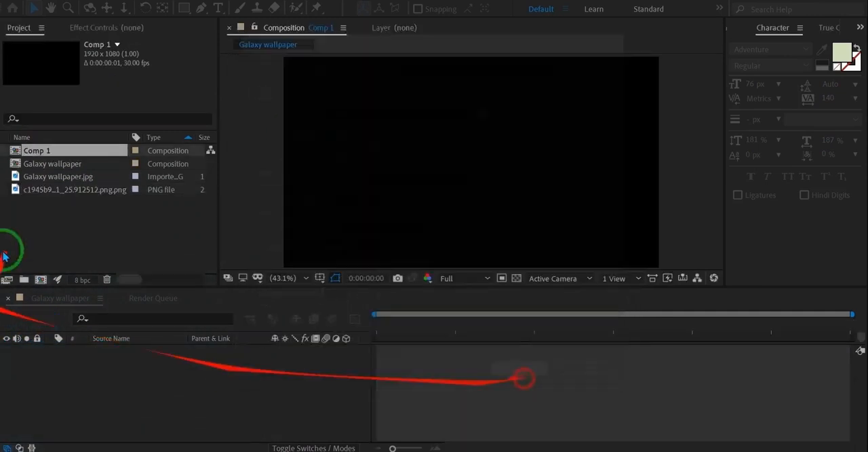
left_click(68, 164)
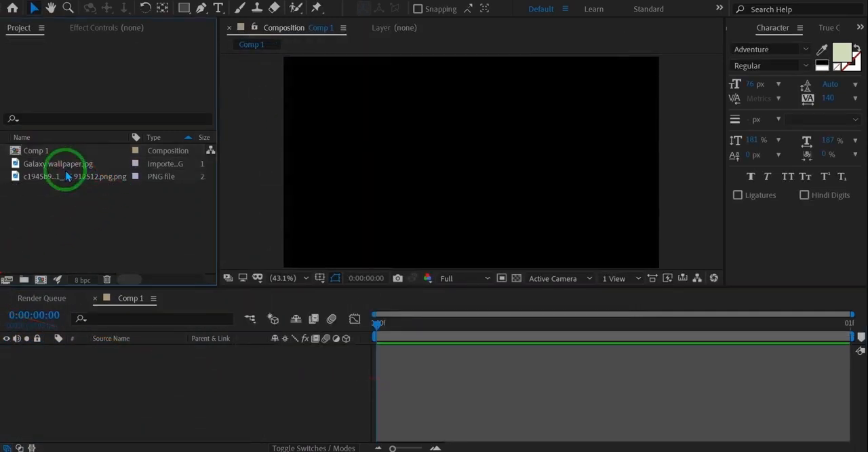
Step: Add both imported images to the new composition and place Galaxy wallpaper.jpg beneath the character PNG
left_click_drag(78, 380, 78, 379)
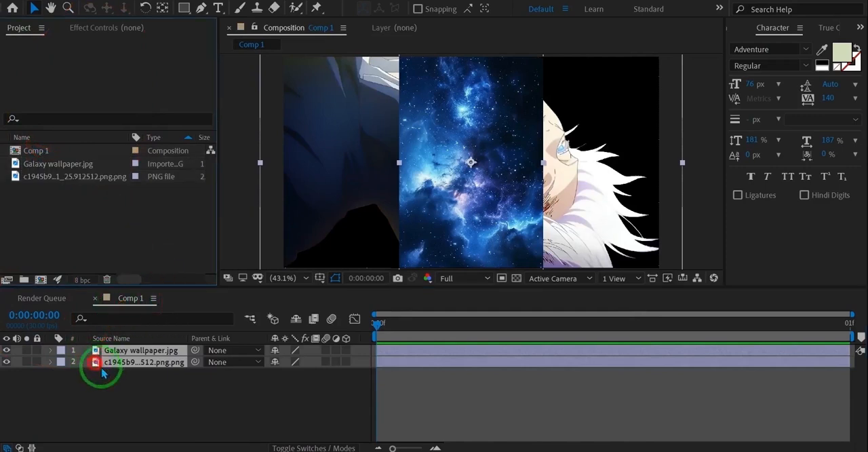
left_click(112, 392)
left_click_drag(120, 351, 128, 400)
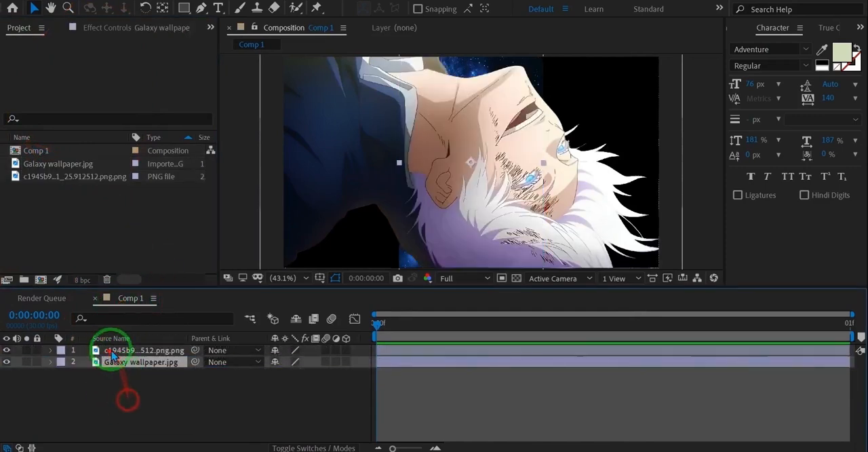
Step: Hide the character layer, rotate the Galaxy wallpaper layer about -90° and scale it to 149.2% to fill the frame
left_click(12, 365)
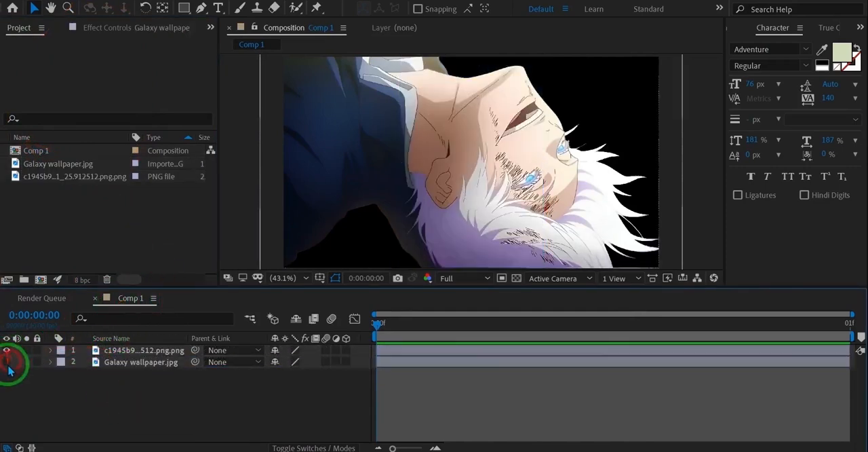
left_click(7, 351)
left_click(104, 366)
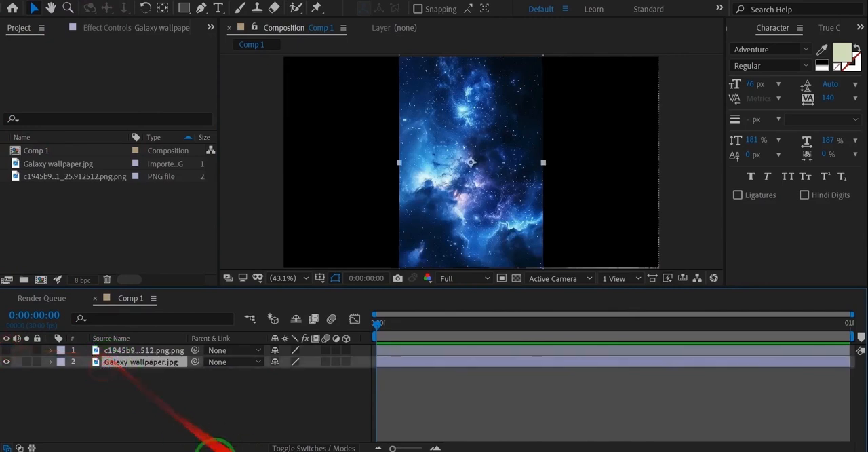
left_click_drag(289, 375, 252, 396)
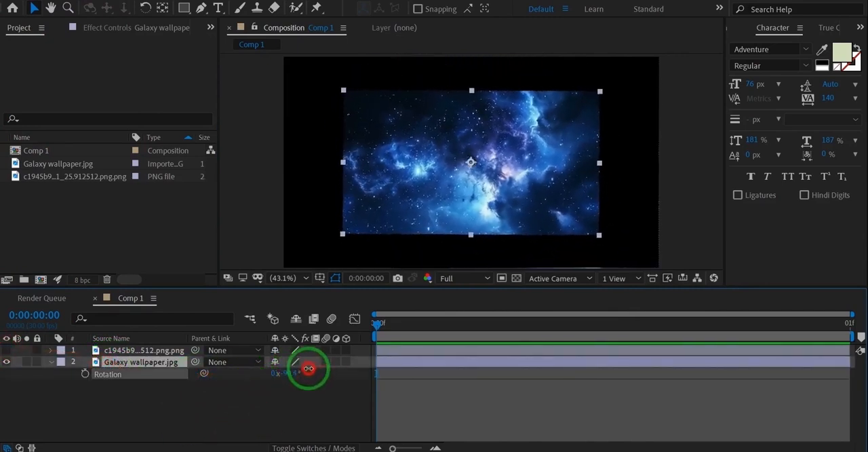
left_click_drag(299, 377, 320, 378)
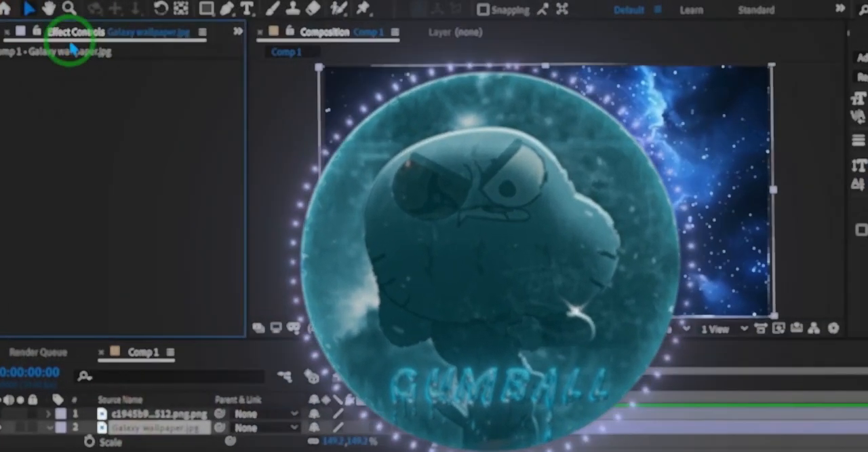
Step: Apply CC Toner to the Galaxy wallpaper layer and change its midtones colour to blue
key("ctrl+space")
type("cc toner")
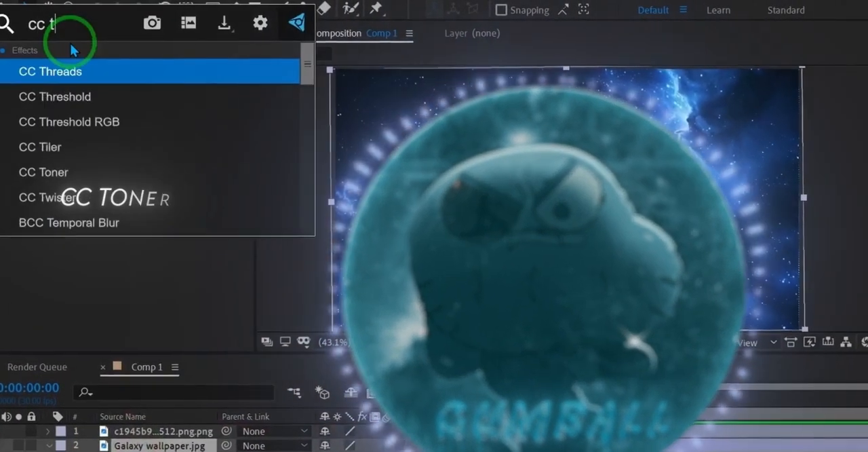
key("Return")
left_click(142, 127)
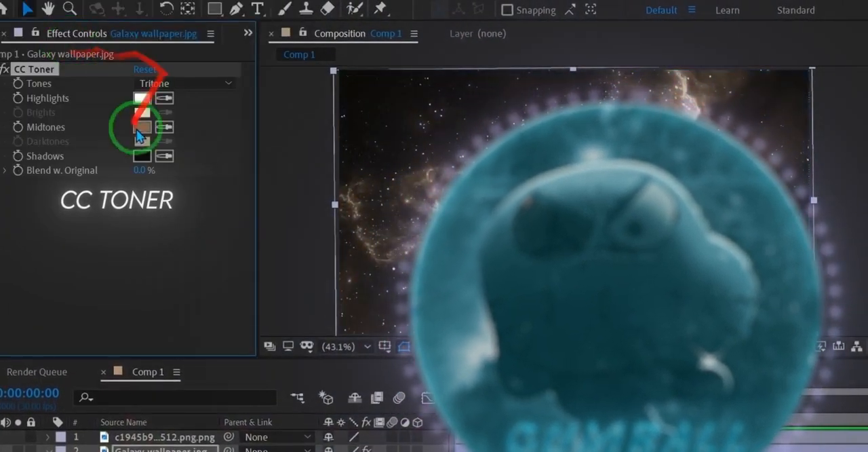
left_click(718, 413)
left_click(631, 359)
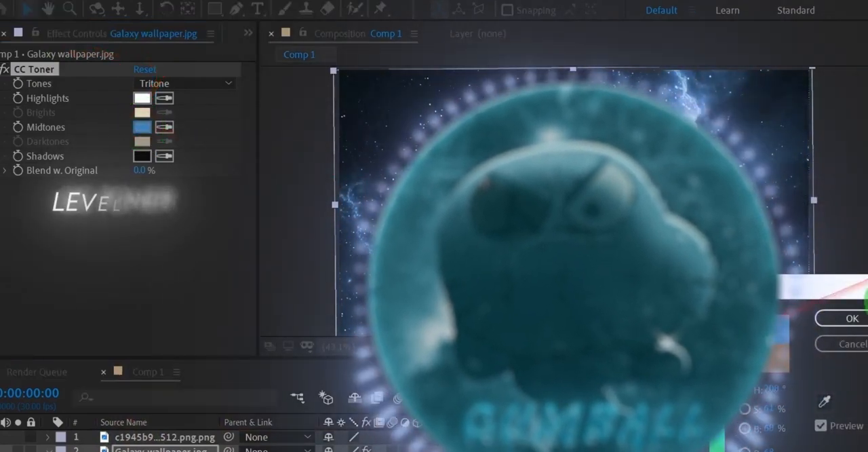
left_click(852, 318)
Step: Apply Levels to the wallpaper with blue input white 250.2 and blue gamma 0.99, and blend CC Toner 3% with the original
key("ctrl+space")
type("level")
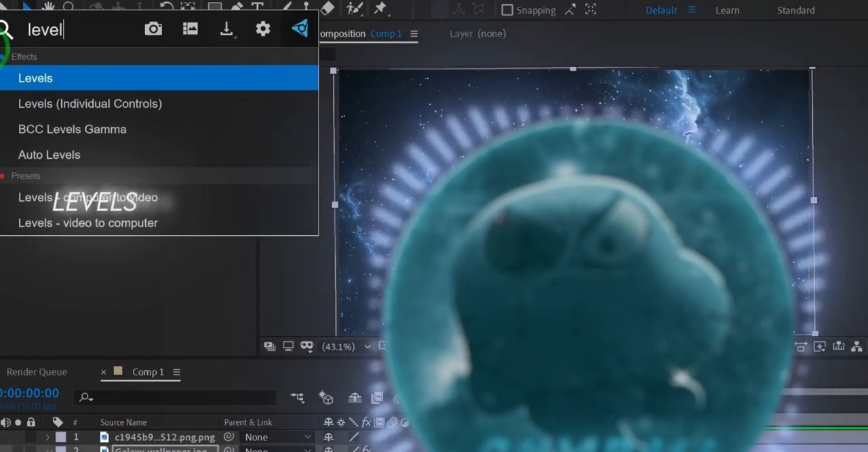
key("Return")
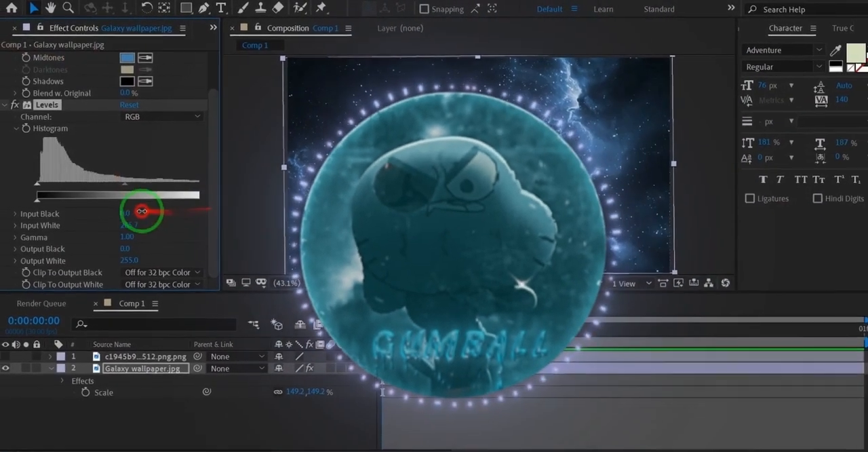
left_click_drag(142, 211, 141, 238)
left_click(140, 116)
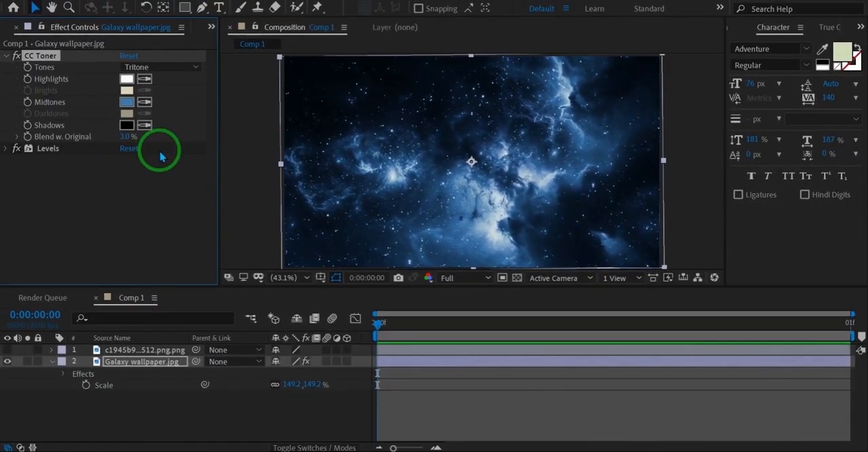
Step: Compare the wallpaper with and without CC Toner and Levels, and check the Levels settings
left_click_drag(161, 157, 3, 117)
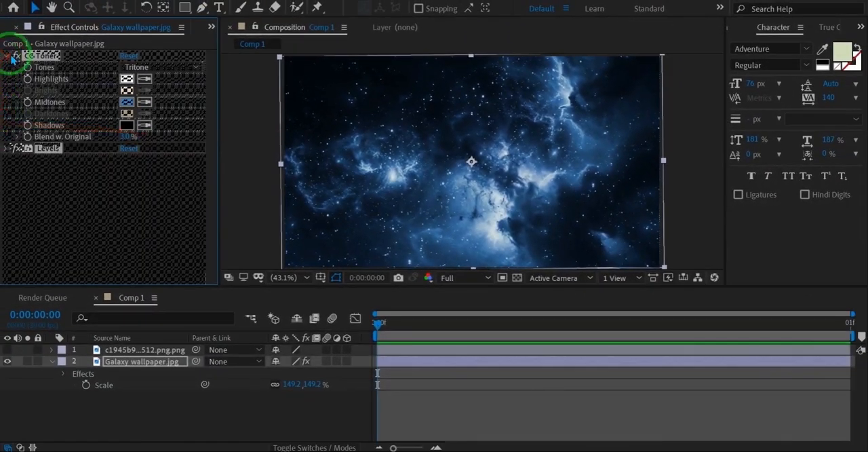
left_click_drag(13, 60, 13, 59)
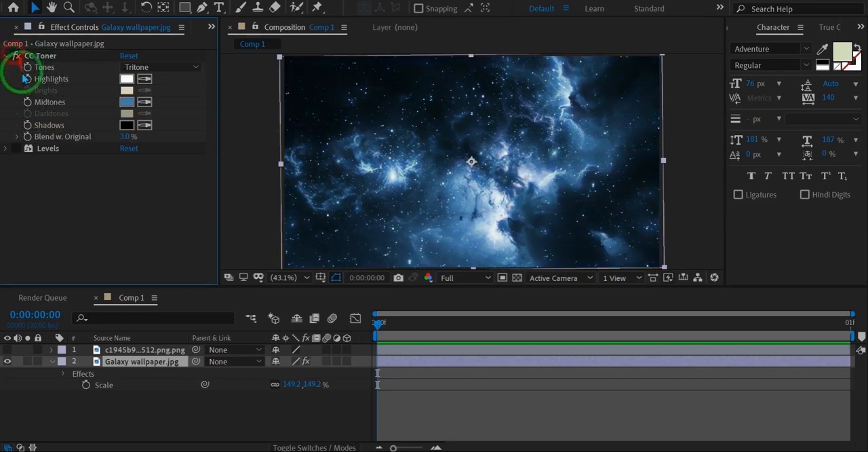
left_click(16, 148)
left_click(8, 148)
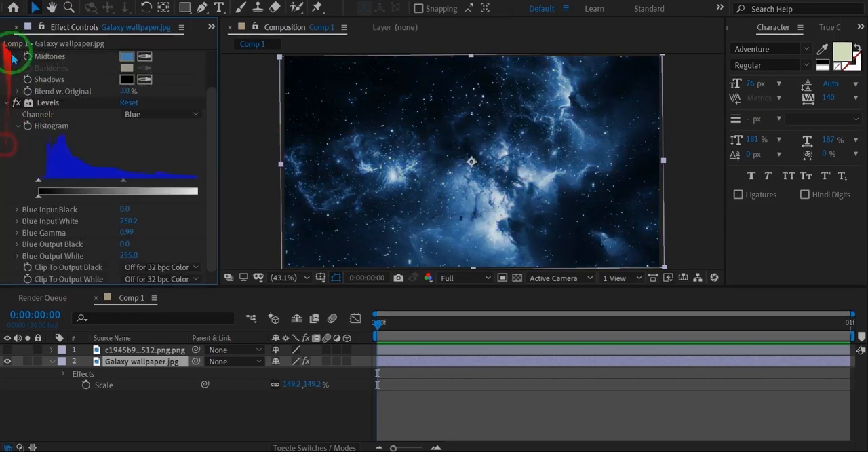
left_click(6, 120)
Step: Make the character PNG layer visible again and apply CC Toner to it
left_click(143, 350)
left_click(6, 350)
key("ctrl+space")
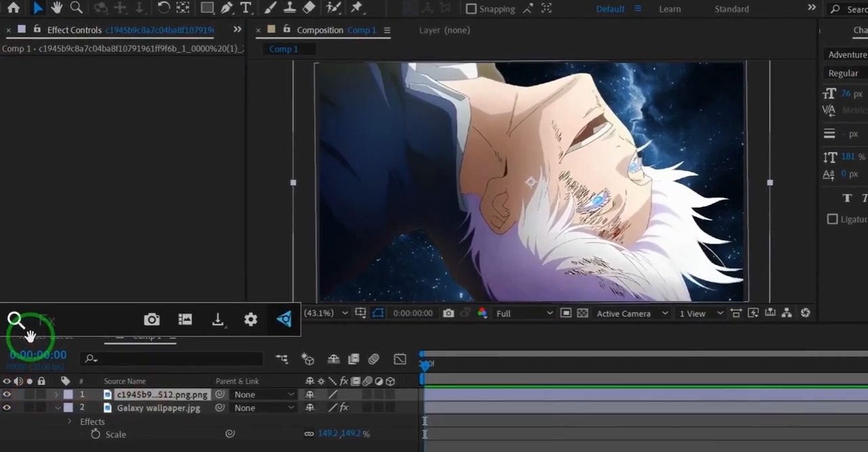
type("c")
key("BackSpace")
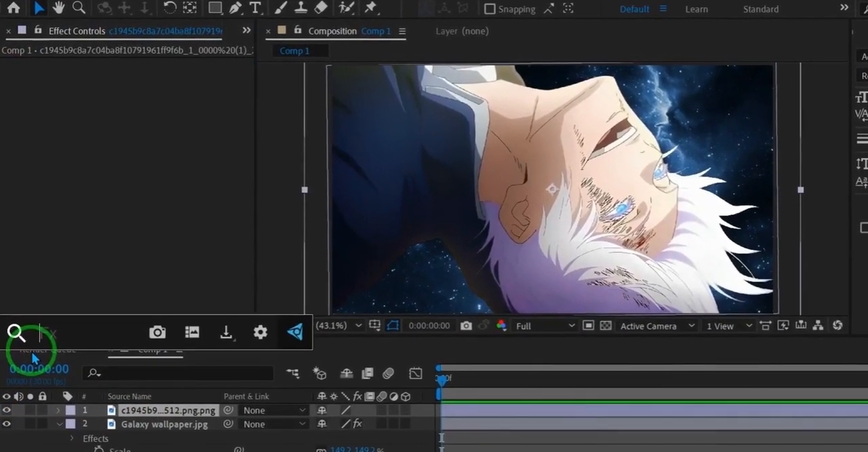
type("cc ton")
key("Return")
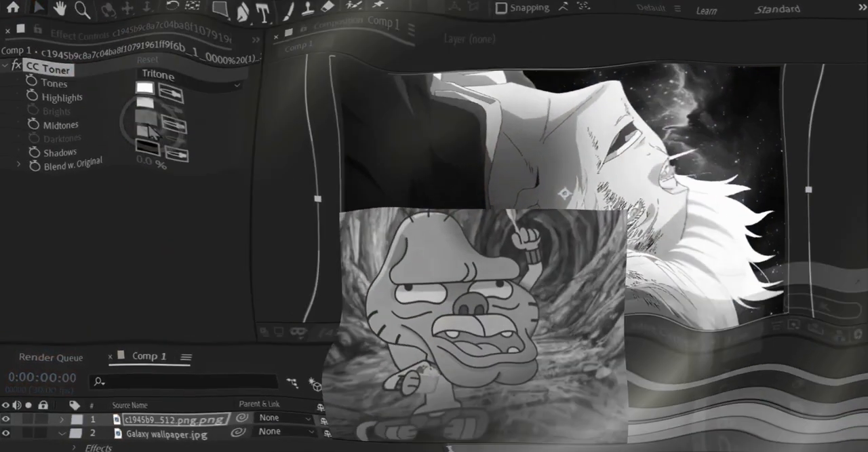
Step: Set the character's CC Toner midtones to dark blue (H 206°, S 77%, B 46%) and blend 65% with the original
left_click(151, 131)
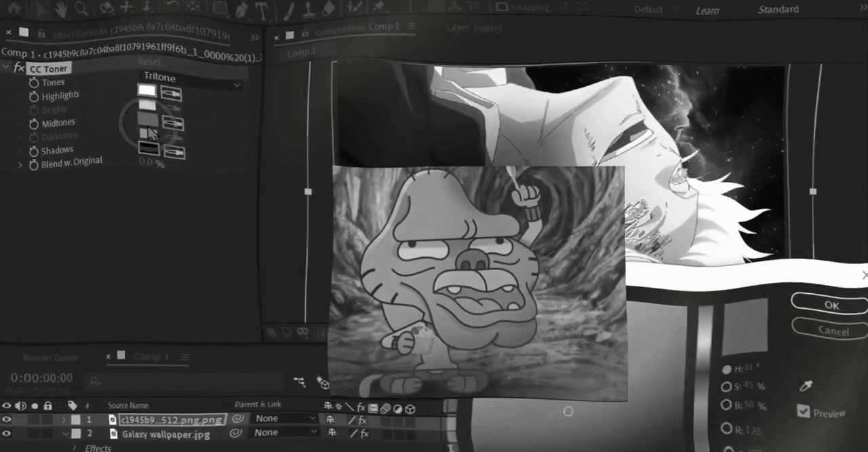
left_click_drag(706, 383, 707, 391)
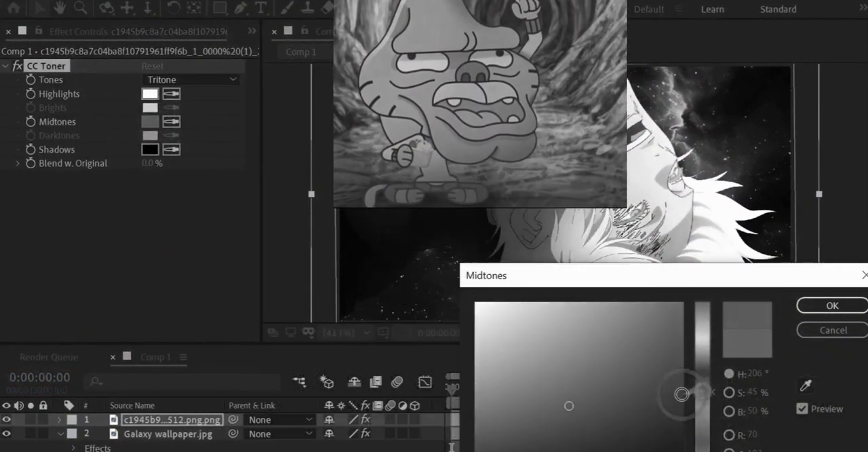
left_click(633, 400)
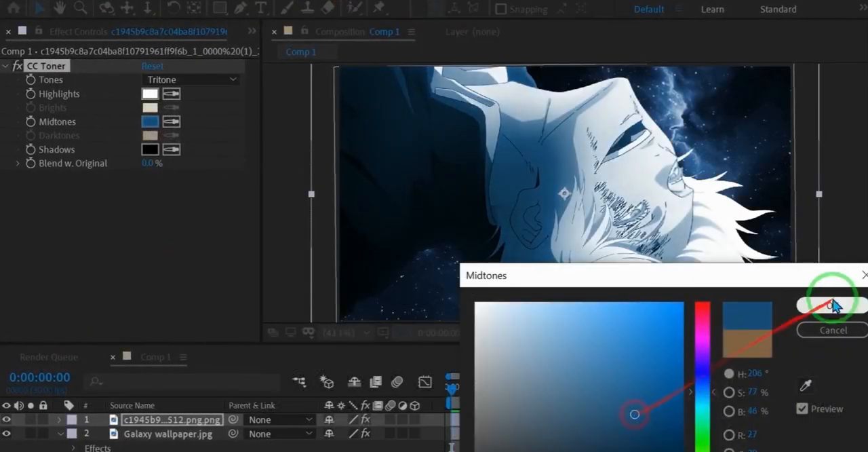
left_click(832, 307)
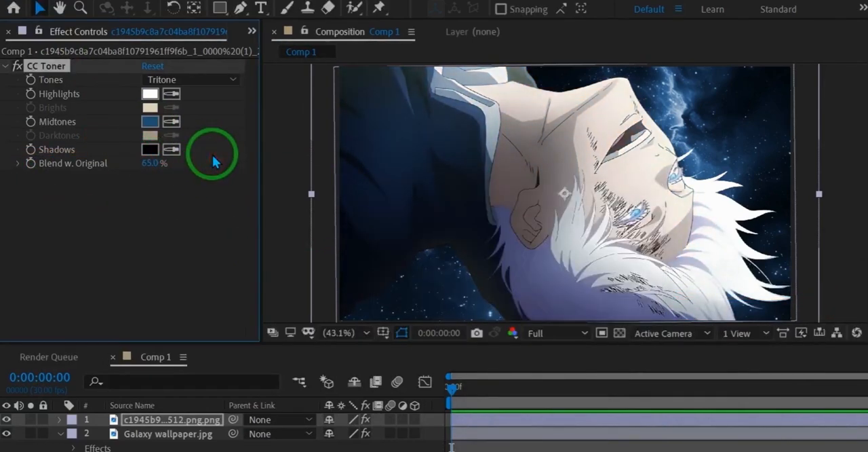
Step: Apply Levels to the character layer with RGB input black 2.8, input white 267.7 and gamma 0.96
key("ctrl+space")
type("levels")
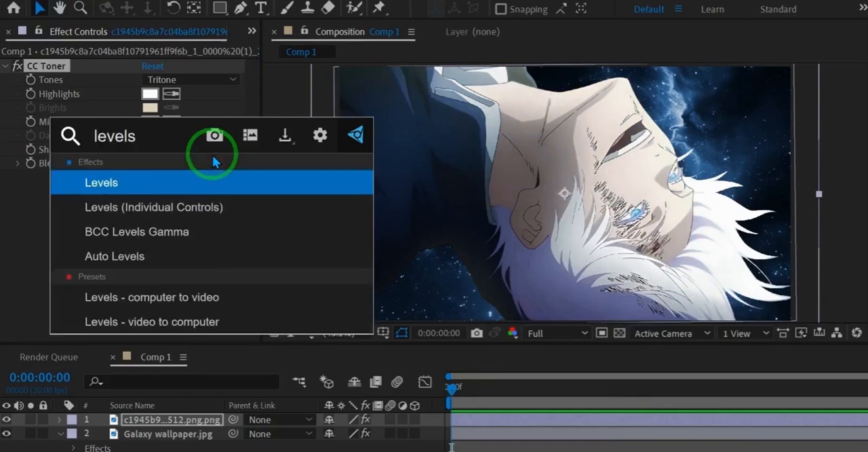
key("Return")
left_click_drag(198, 156, 139, 204)
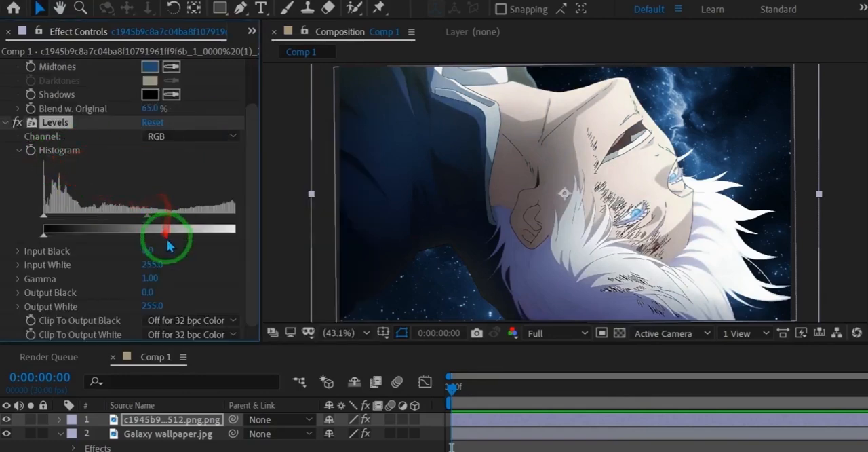
left_click_drag(162, 253, 112, 245)
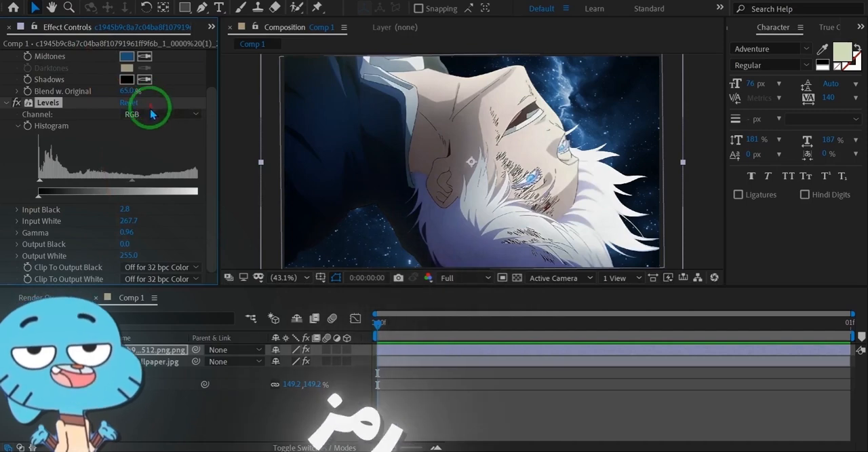
Step: Adjust the red, green and blue channels of the character's Levels, setting blue input white to 241.2 and blue gamma to 1.04
left_click(152, 115)
left_click(146, 141)
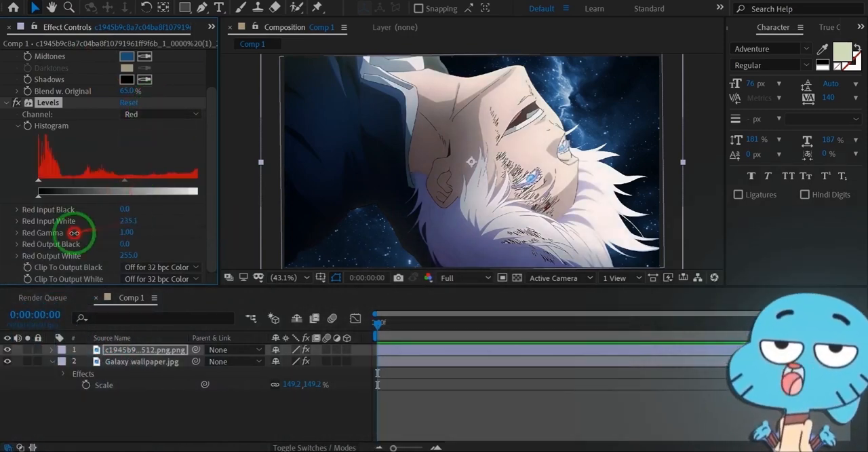
mouse_move(135, 226)
left_mouse_down()
mouse_move(150, 239)
mouse_move(127, 231)
left_mouse_up()
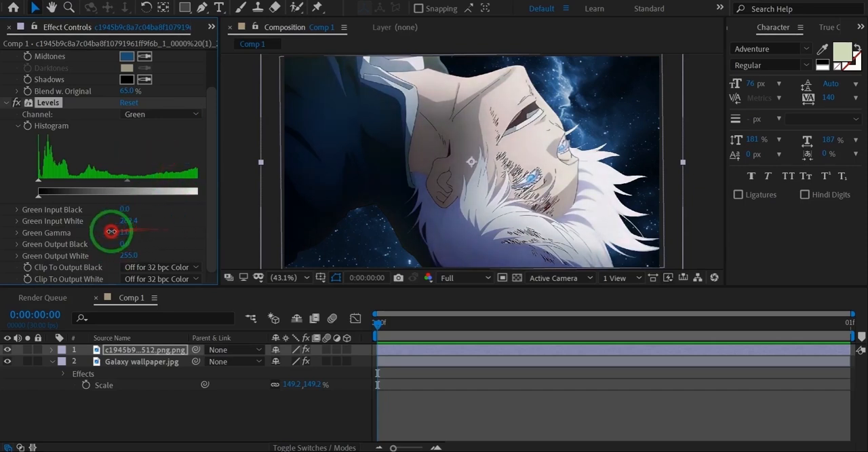
left_click(150, 171)
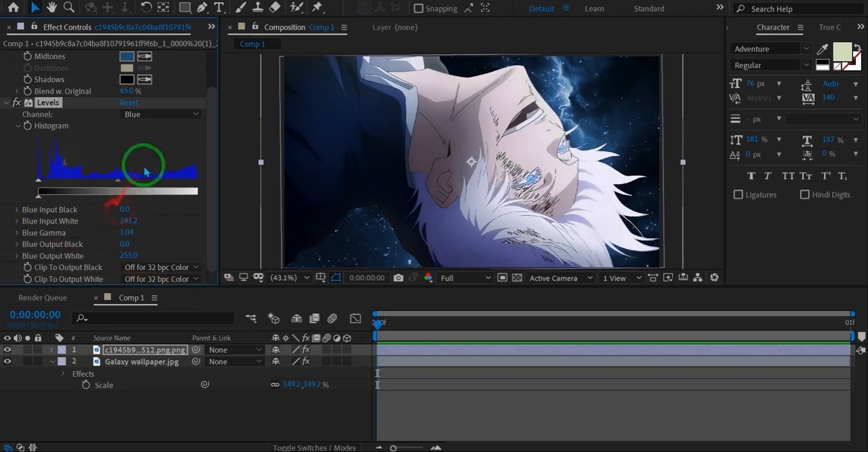
left_click(154, 115)
Step: Add a second Levels effect to the character layer and set its RGB input white to 303.2
left_click(59, 102)
key("ctrl+space")
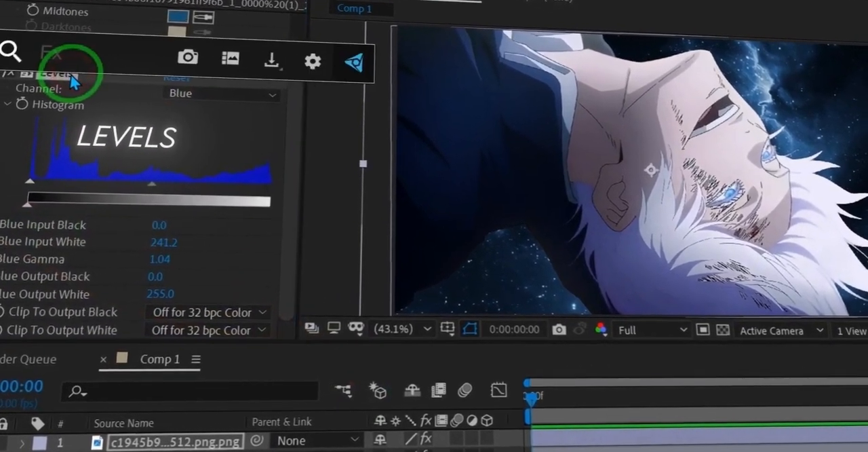
type("levels")
key("Return")
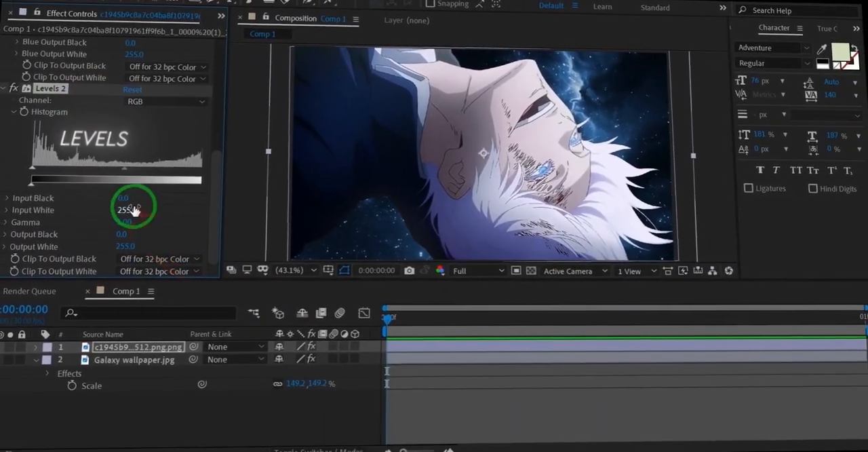
left_click_drag(133, 211, 240, 194)
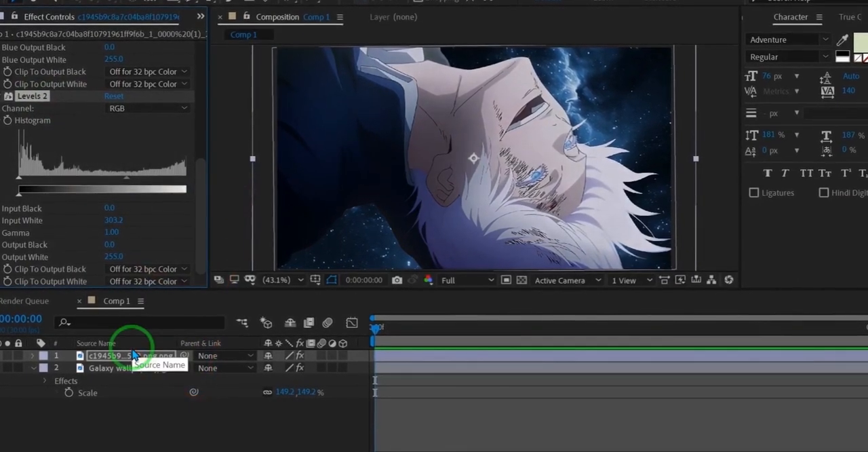
Step: Apply BCC Lens Blur OBS to the galaxy wallpaper layer with iris scale 4.0 and gamma 18.0, and save the project
left_click(95, 362)
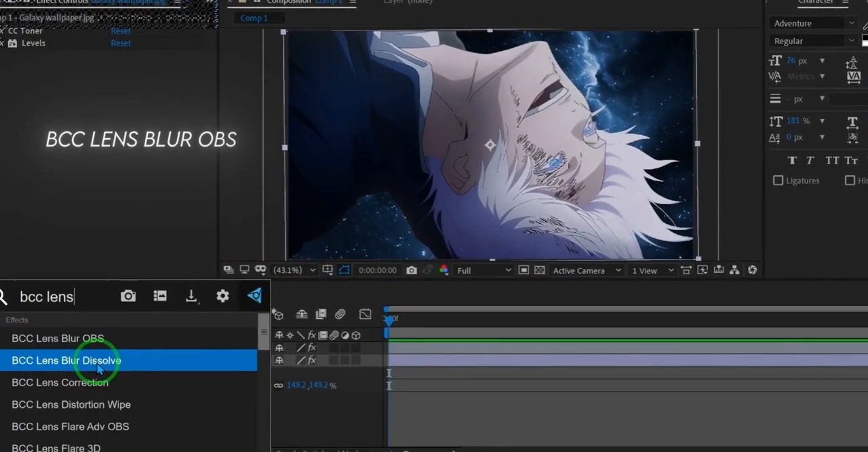
key("Return")
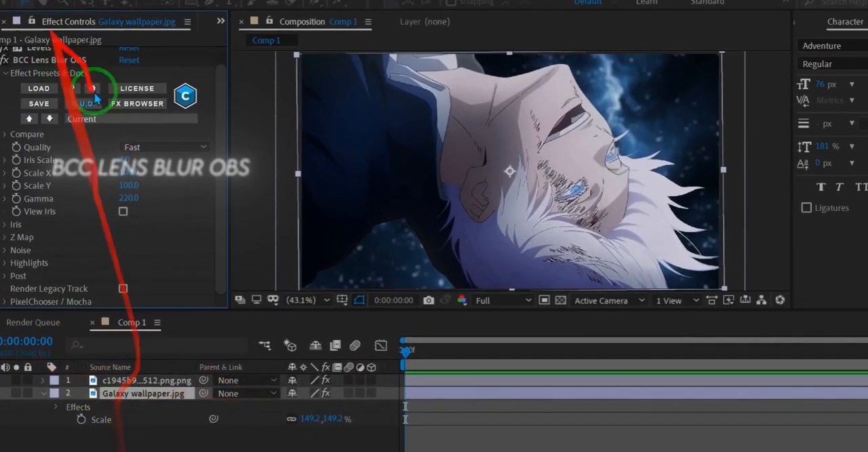
left_click_drag(131, 196, 85, 193)
key("ctrl+s")
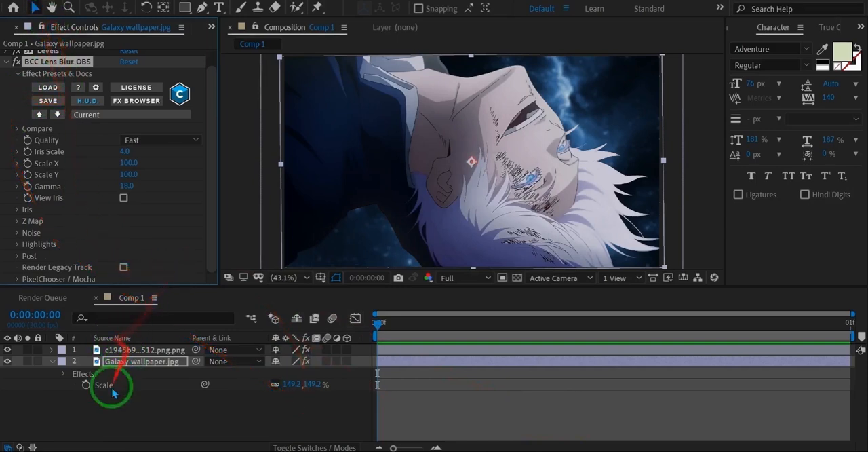
Step: Hide the character layer briefly to inspect the blurred galaxy background, and show the character again
left_click(29, 31)
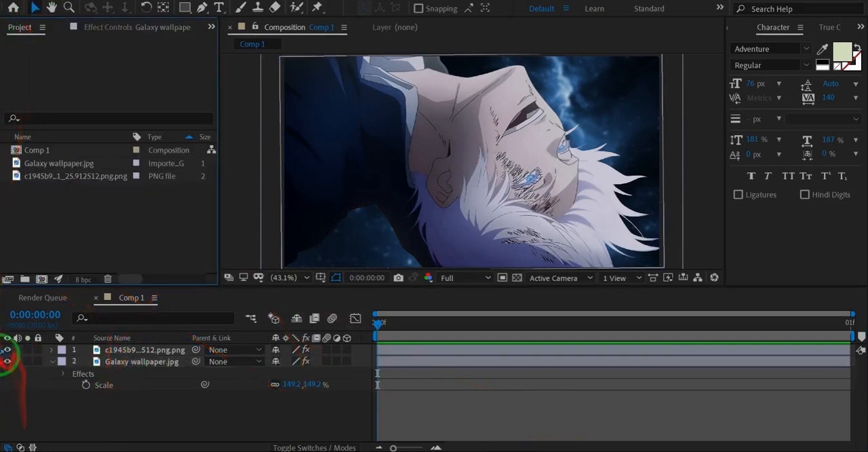
left_click(8, 350)
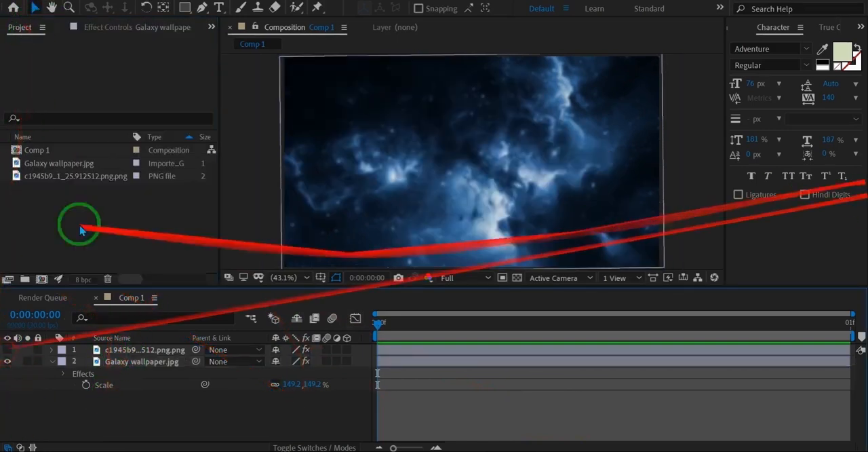
left_click(8, 350)
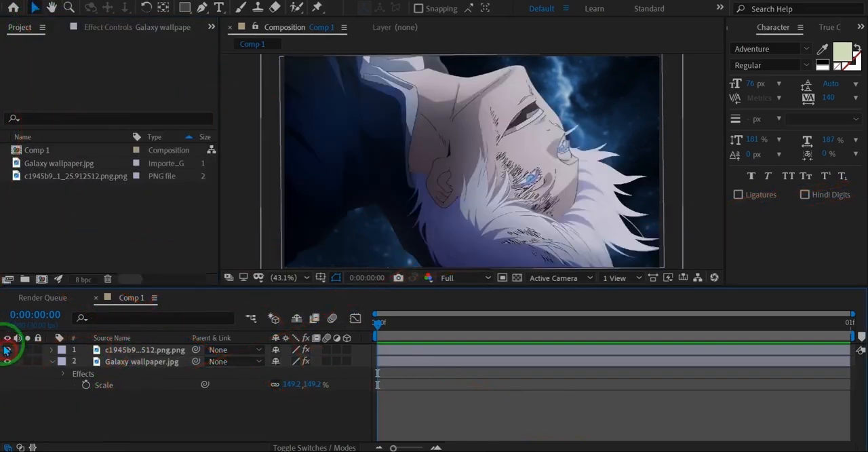
Step: Import the GumballVfx1 (1) smoke clip from the overlays folder inside Editing > Gojo compositing
double_click(47, 264)
left_click(57, 274)
double_click(169, 156)
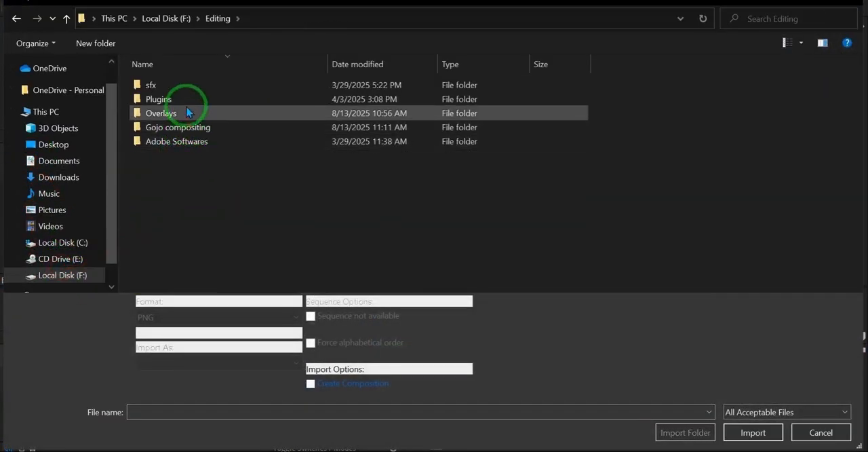
left_click(175, 18)
double_click(178, 155)
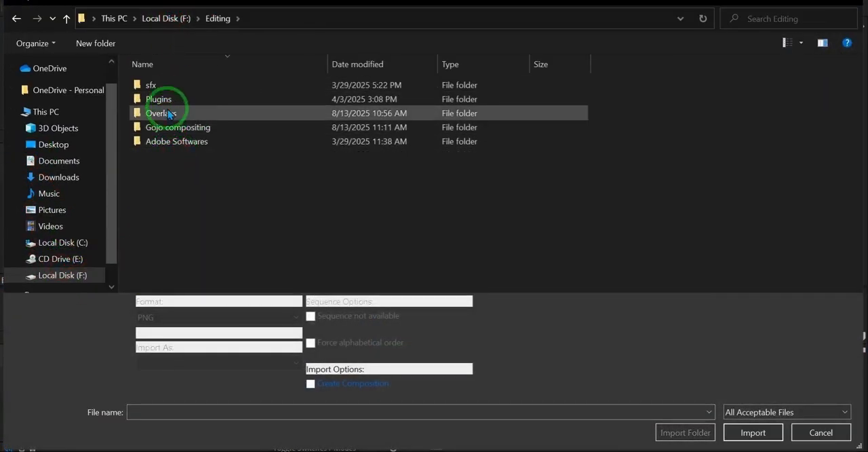
double_click(161, 122)
double_click(169, 97)
left_click(188, 100)
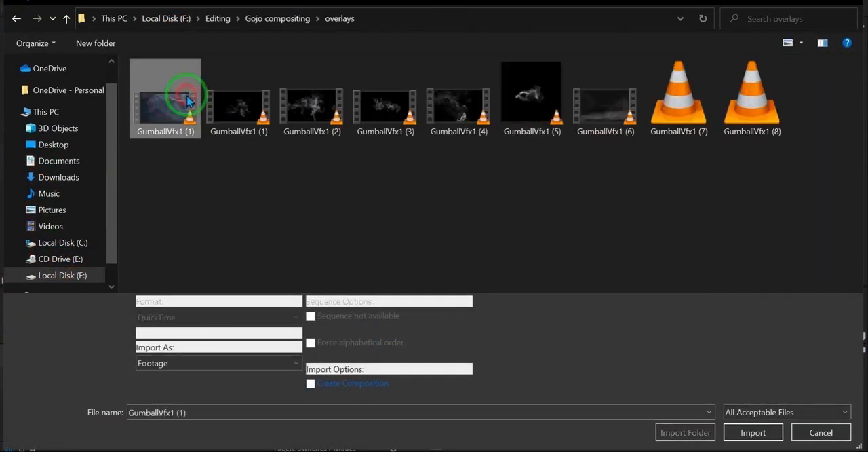
double_click(165, 126)
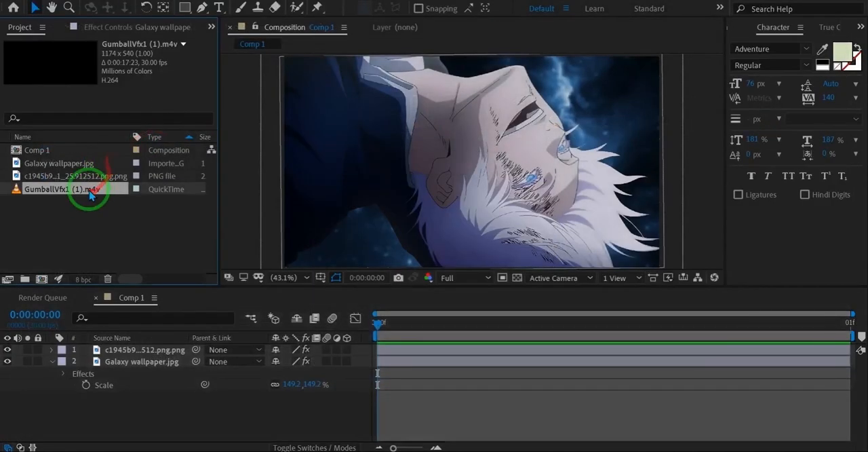
Step: Place the GumballVfx1 (1) clip between the character and galaxy layers and scale it to 202%
left_click_drag(146, 362, 384, 349)
key("s")
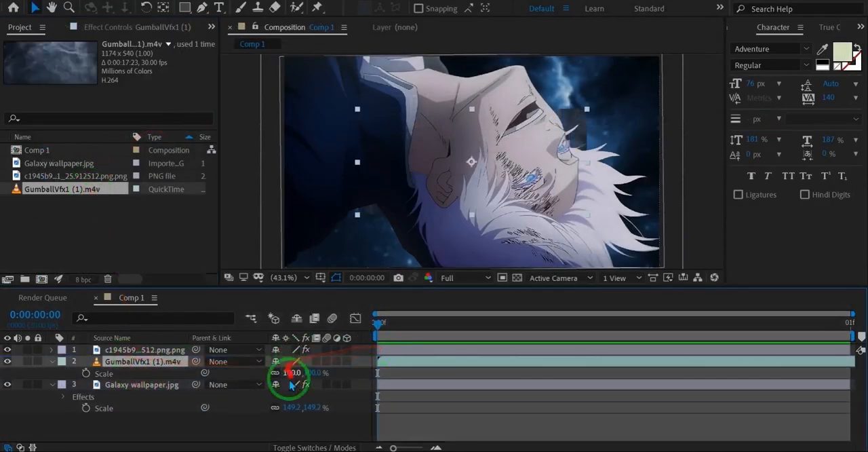
left_click_drag(354, 371, 378, 363)
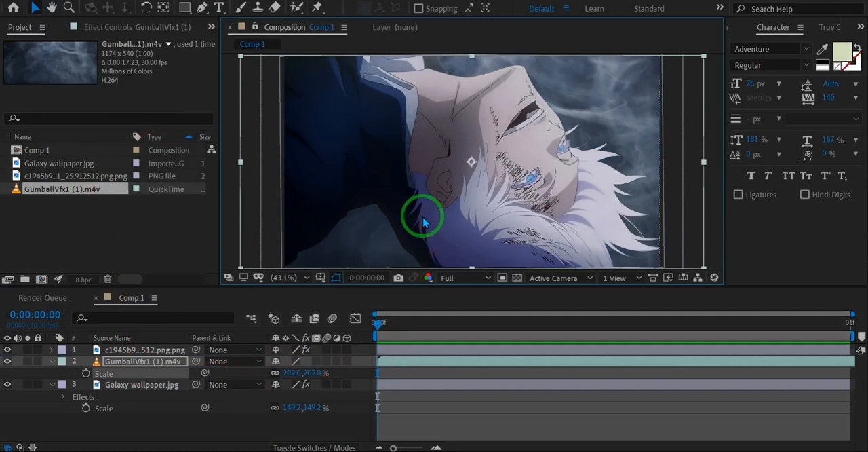
Step: Enable time remapping on the GumballVfx1 (1) overlay at 0:00:04:07 and set its blending mode to Screen
key("ctrl+alt+t")
left_click_drag(340, 368, 346, 363)
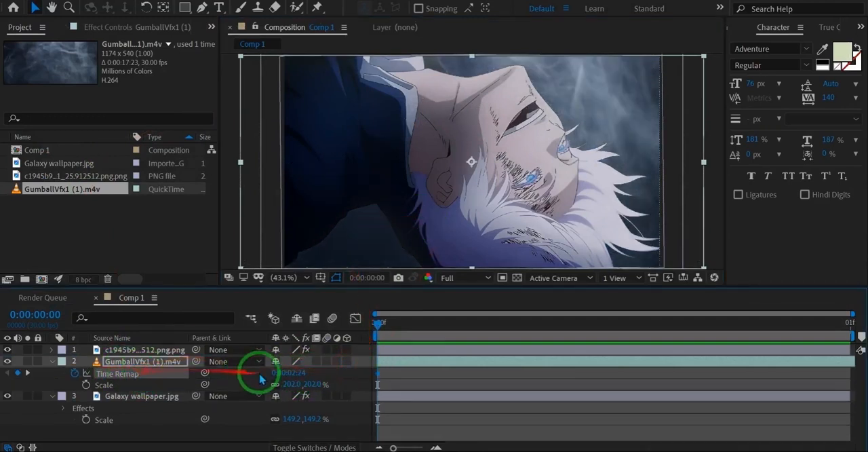
right_click(153, 362)
mouse_move(291, 163)
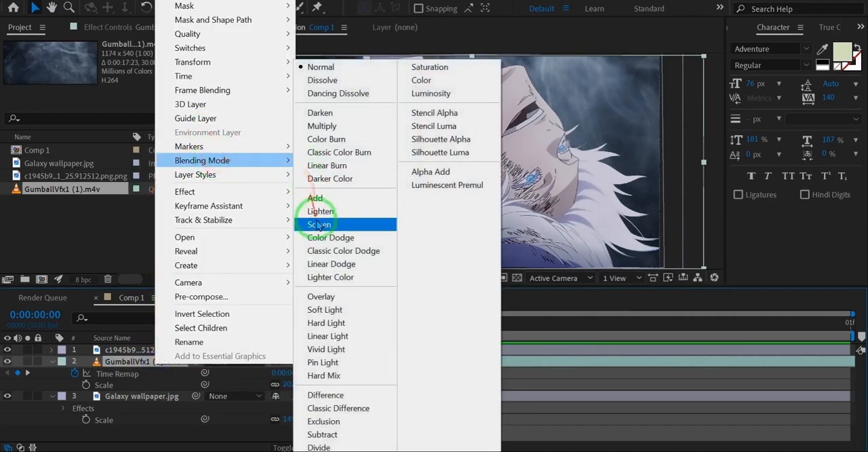
left_click(318, 223)
Step: Apply VC Color Vibrance and BCC Lens Blur OBS to the GumballVfx1 (1) overlay
key("ctrl+space")
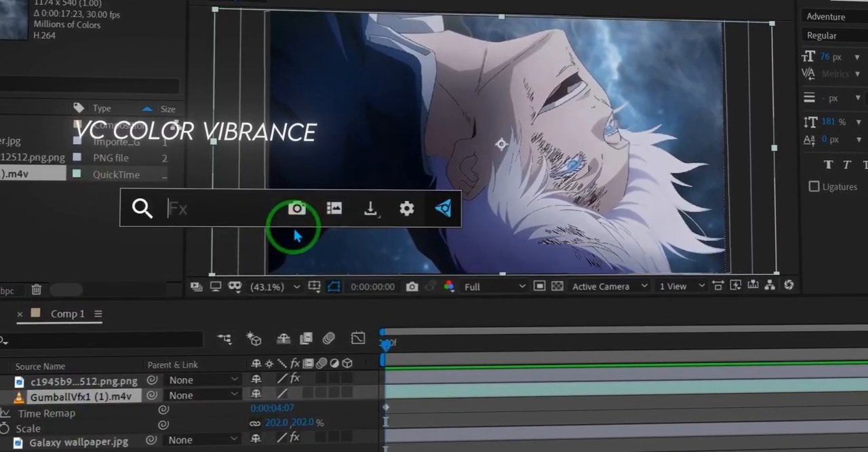
type("vc col")
key("Return")
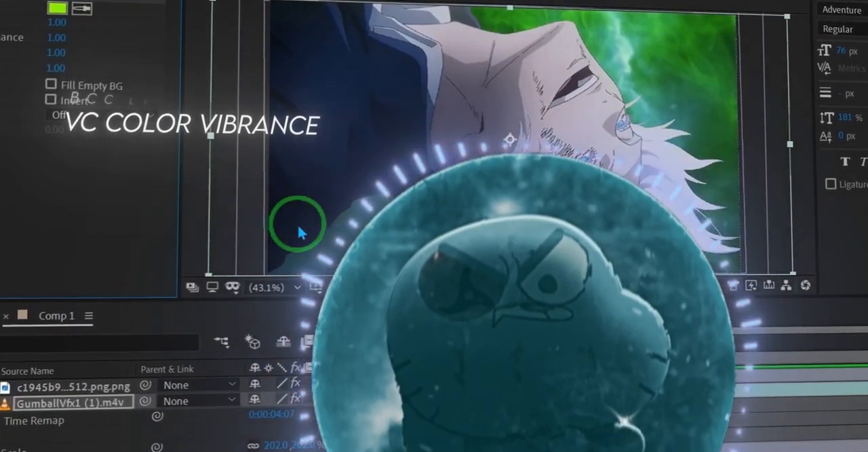
key("ctrl+space")
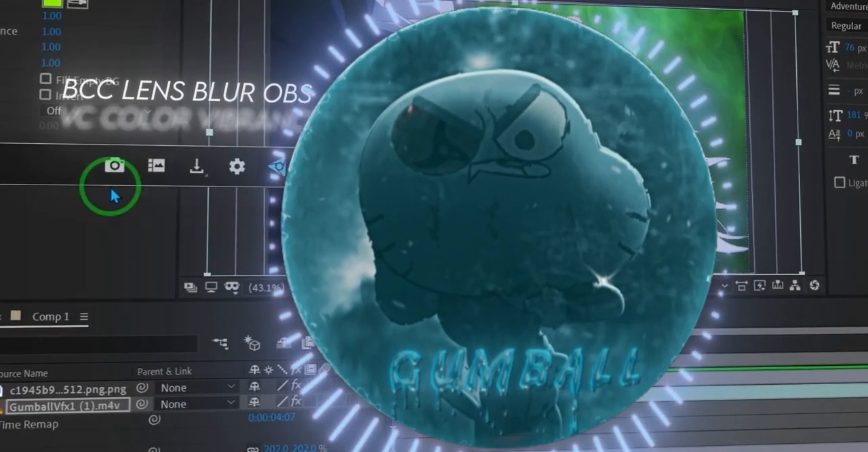
type("bcc len")
key("Return")
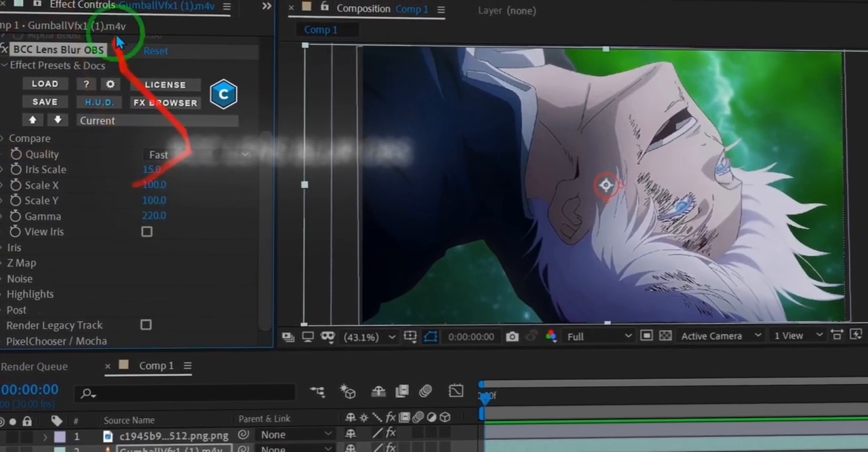
Step: Set the VC Color Vibrance colour of the GumballVfx1 (1) overlay to dark blue
scroll(91, 169, "up", 3)
key("ctrl+a")
left_click(1, 52)
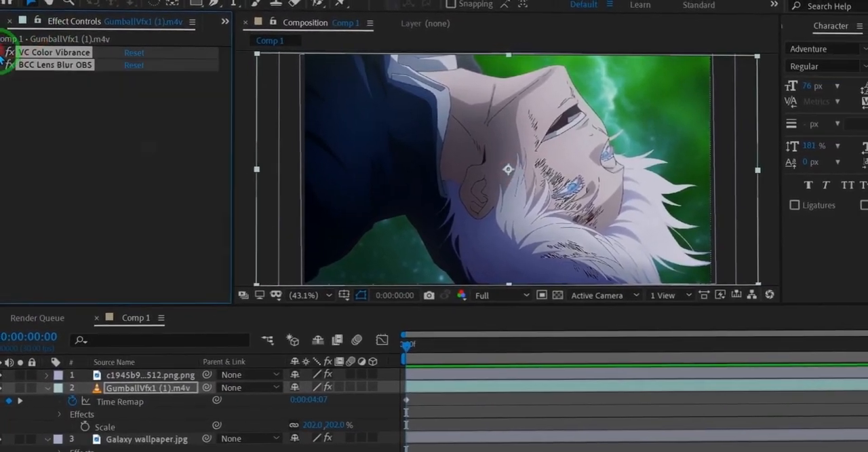
left_click(3, 54)
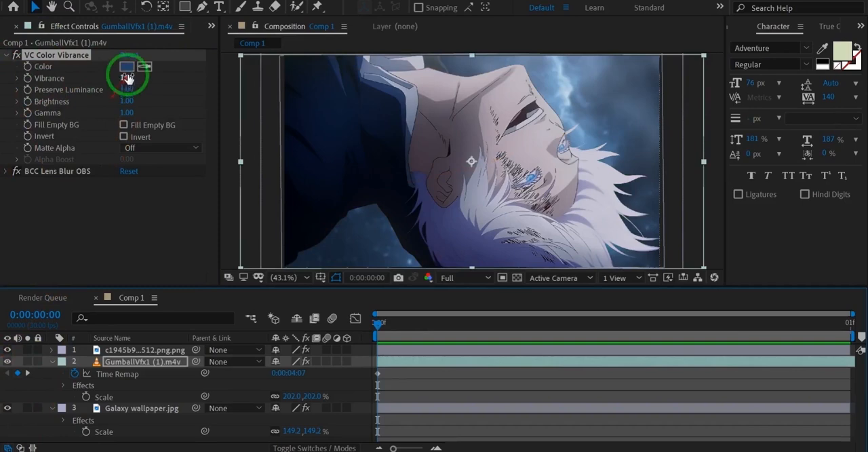
left_click(127, 66)
left_click(694, 255)
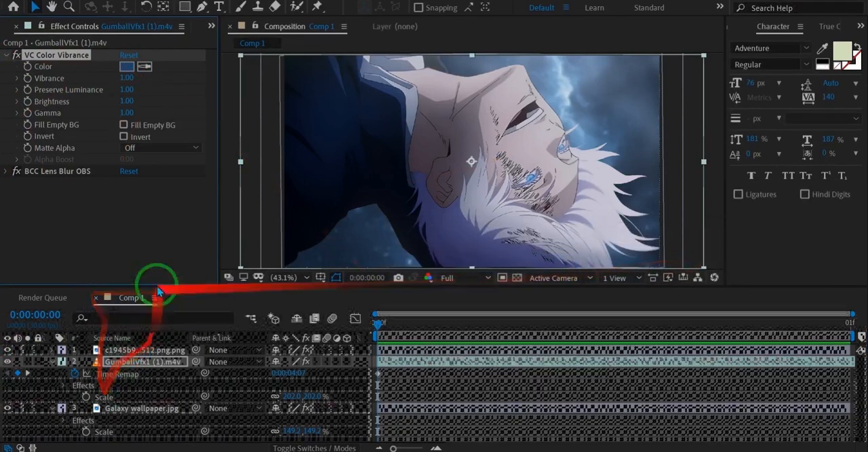
Step: Set the GumballVfx1 (1) overlay's lens blur iris scale to 3.6 and its opacity to 52%, and save the project
left_click(9, 171)
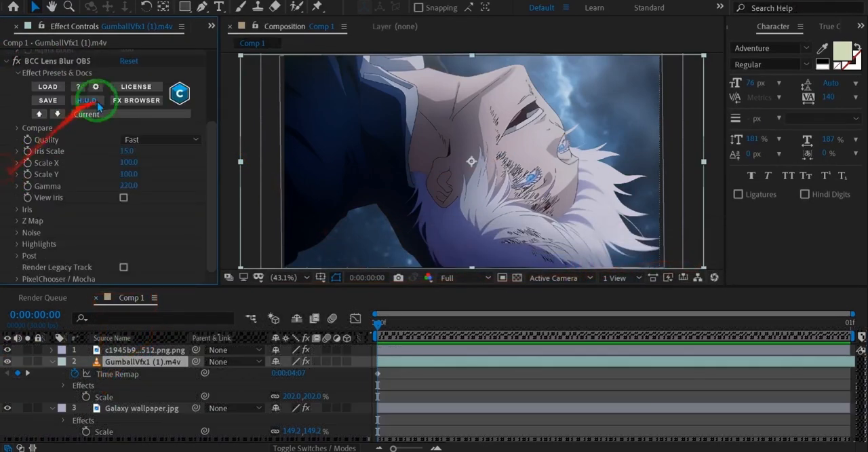
left_click_drag(128, 151, 111, 151)
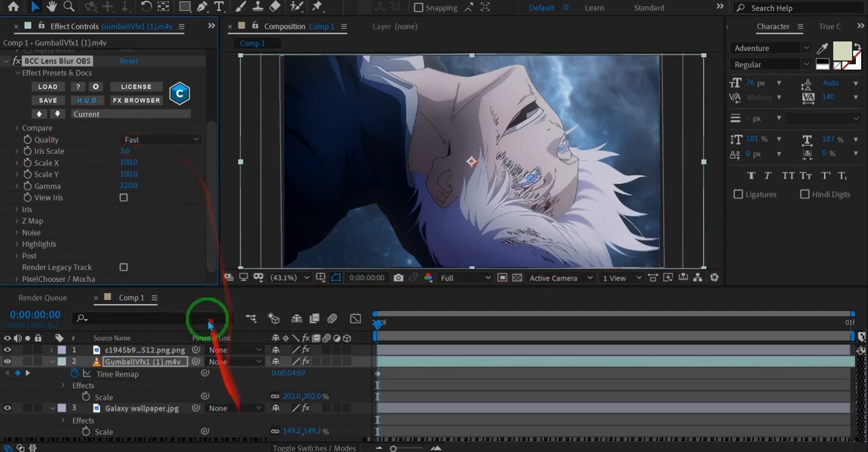
key("t")
left_click_drag(279, 373, 245, 372)
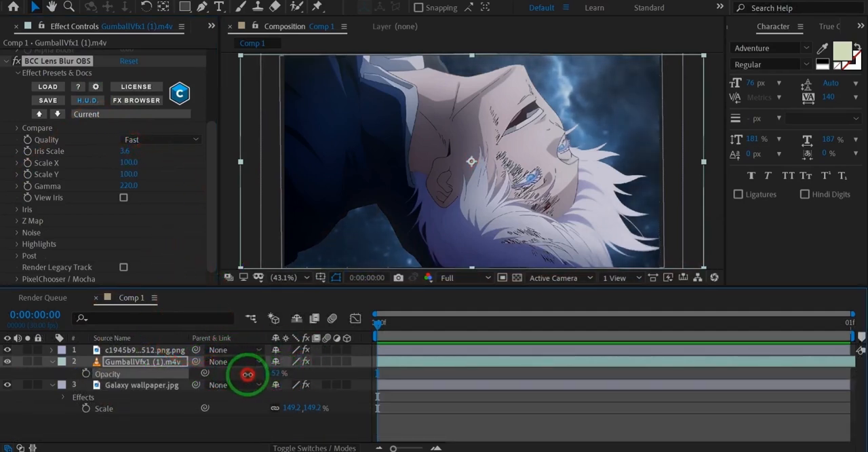
key("ctrl+s")
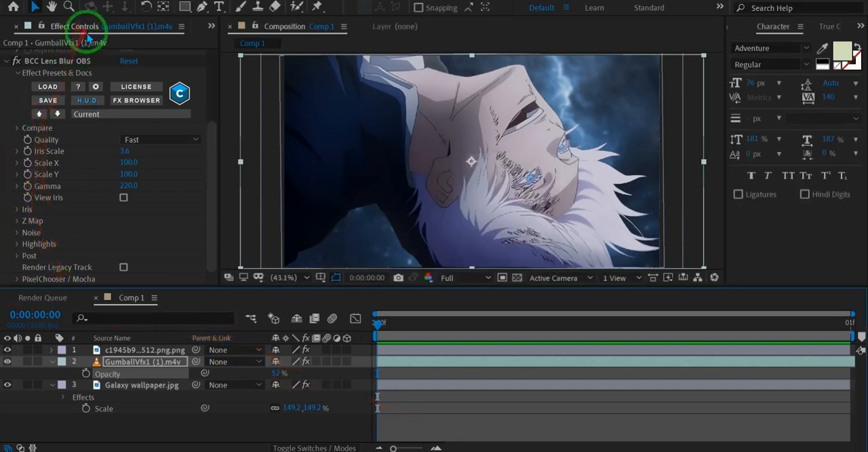
Step: Import GumballVfx1 (2).mp4, place it directly beneath the character layer and scale it to 157%
scroll(87, 29, "up", 1)
left_click(32, 224)
double_click(171, 214)
double_click(344, 150)
left_click_drag(98, 163, 341, 362)
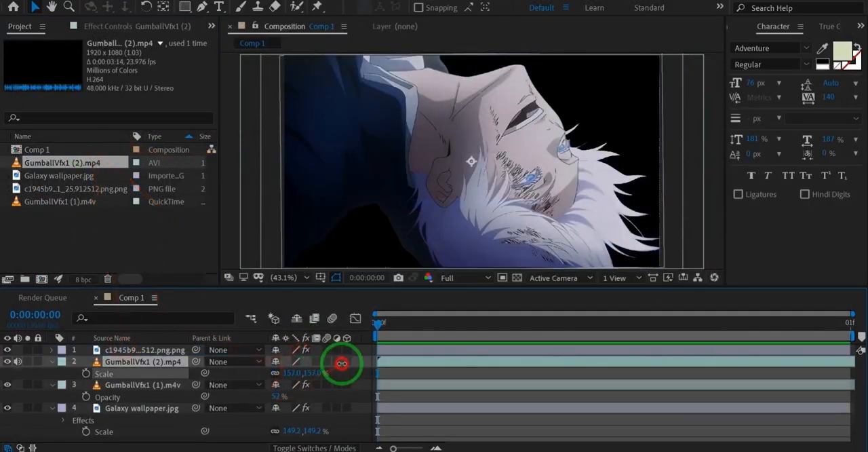
Step: Set the blending mode of the GumballVfx1 (2) overlay to Screen
right_click(146, 362)
mouse_move(203, 155)
left_click(326, 224)
Step: Move the GumballVfx1 (2) overlay toward the lower left of the frame and time-remap it to 0:00:01:04
left_click_drag(456, 174, 416, 258)
key("ctrl+alt+t")
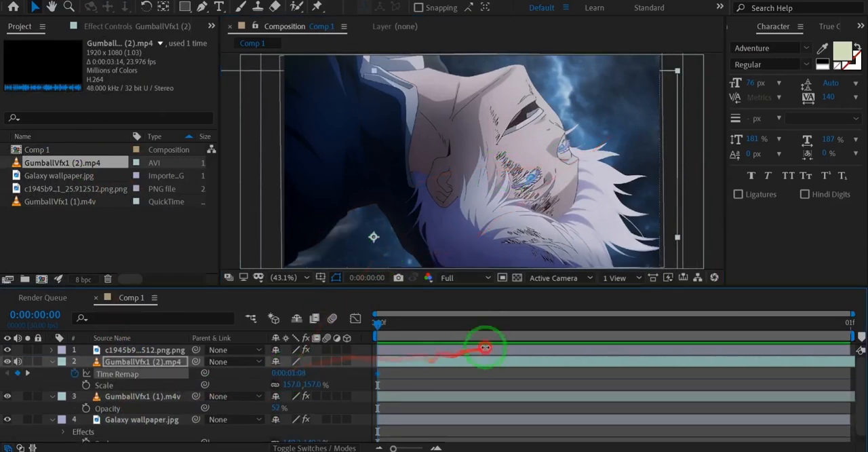
key("ctrl+space")
Step: Copy the VC Color Vibrance and BCC Lens Blur OBS effects from the GumballVfx1 (1) overlay to GumballVfx1 (2)
left_click(143, 397)
left_click(109, 26)
key("ctrl+a")
key("ctrl+c")
left_click(143, 362)
key("ctrl+v")
Step: Set the VC Color Vibrance colour of the GumballVfx1 (2) overlay to a lighter blue and its opacity to 37%
left_click(80, 171)
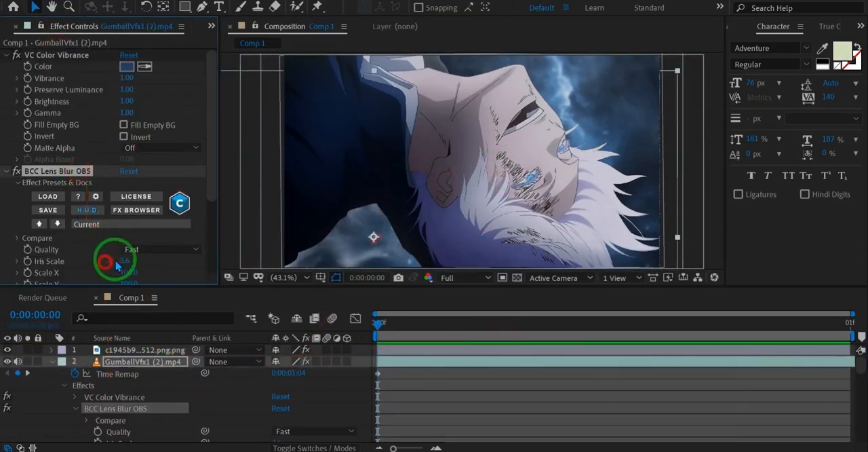
left_click(127, 67)
left_click_drag(453, 316, 467, 312)
left_click(694, 254)
scroll(71, 386, "down", 1)
scroll(71, 385, "up", 1)
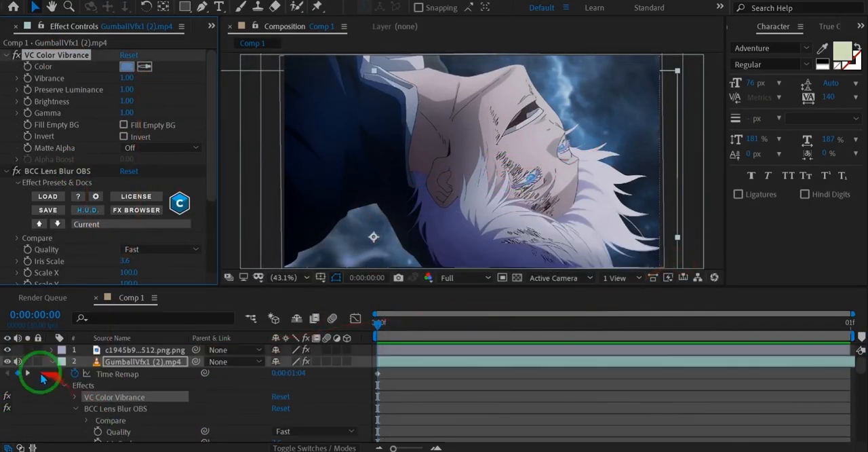
key("t")
left_click_drag(280, 373, 237, 378)
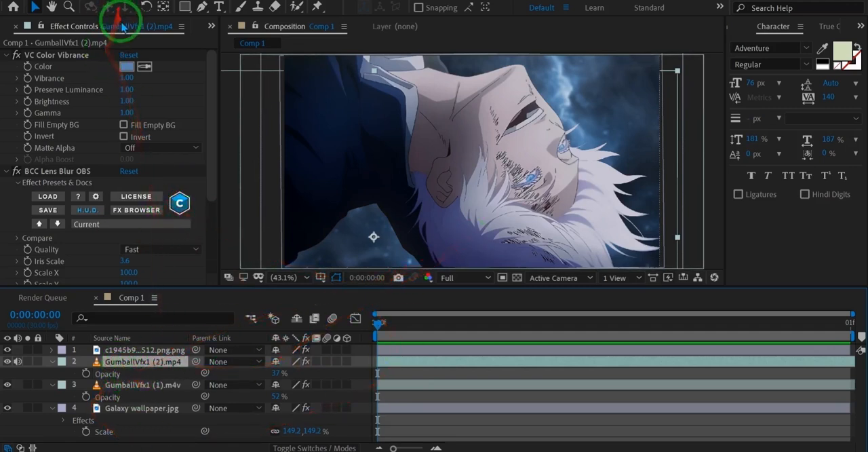
Step: Import the GumballVfx1 (7) smoke clip from the overlays folder
scroll(126, 31, "up", 1)
double_click(62, 242)
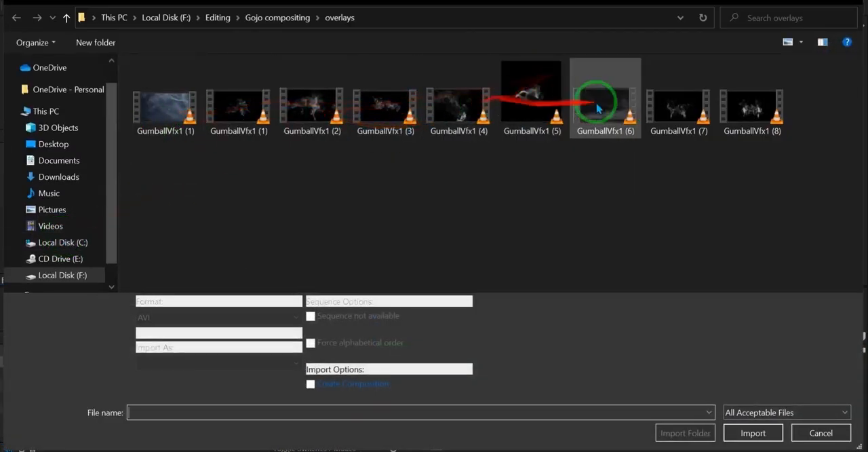
left_click(672, 112)
left_click(746, 109)
double_click(702, 121)
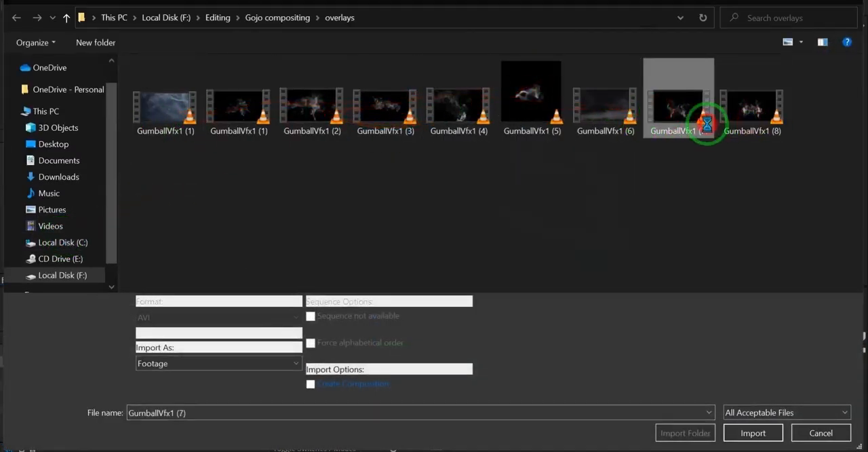
Step: Place GumballVfx1 (7).mp4 directly beneath the character layer and enlarge it to about 116%
left_click_drag(130, 328, 116, 359)
key("s")
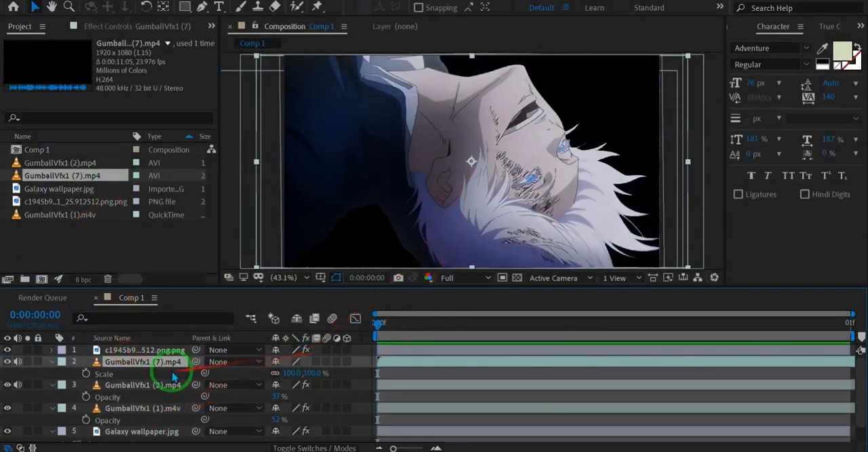
mouse_move(311, 372)
left_mouse_down()
mouse_move(341, 373)
mouse_move(310, 372)
left_mouse_up()
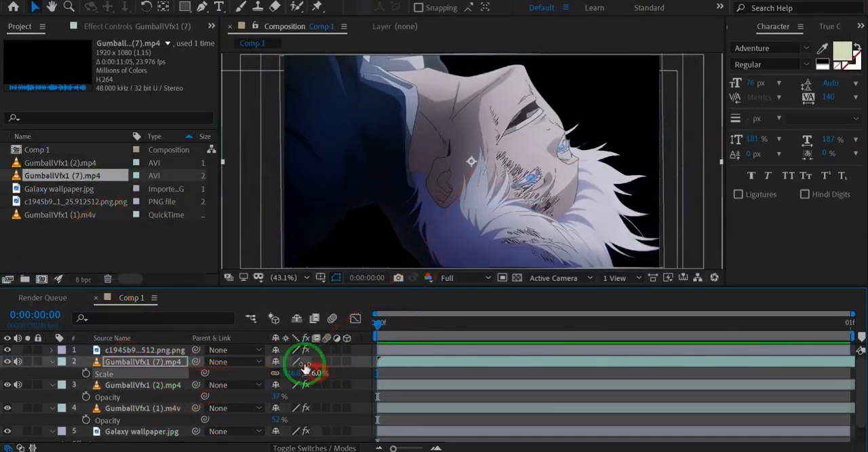
Step: Set GumballVfx1 (7).mp4 to the Screen blending mode and move it over the sky beside the character's face
right_click(140, 359)
mouse_move(223, 155)
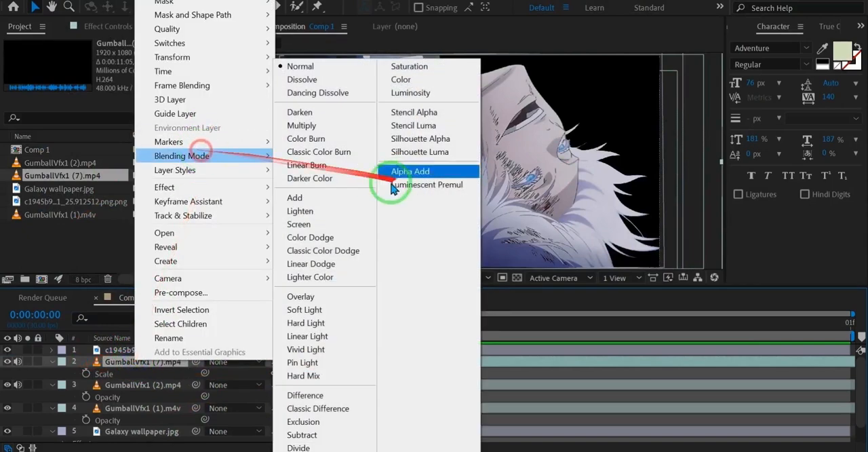
left_click(330, 216)
left_click_drag(409, 256, 591, 133)
Step: Enable time remapping on GumballVfx1 (7).mp4 at 0:00:00:22 and shift the smoke down and outward beside the character's hair
key("ctrl+alt+t")
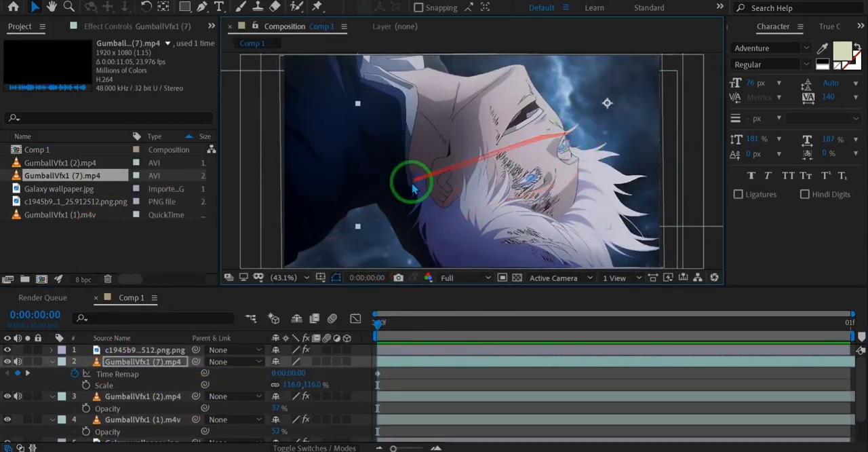
left_click(341, 362)
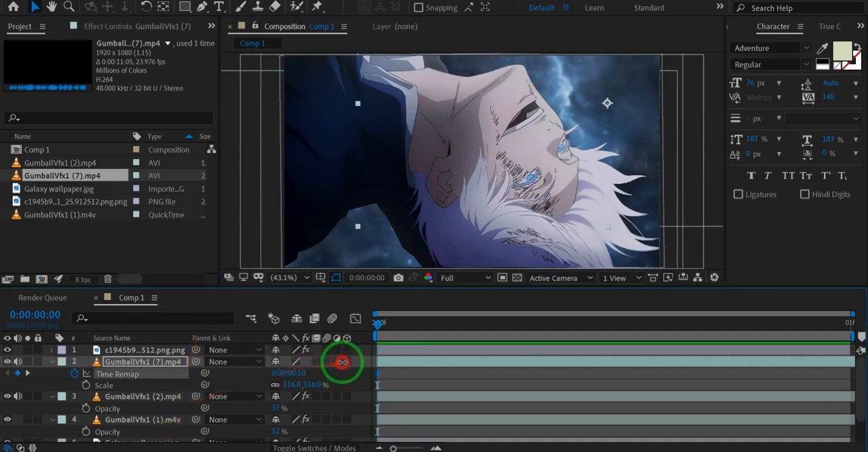
left_click_drag(389, 346, 408, 348)
left_click_drag(558, 210, 603, 265)
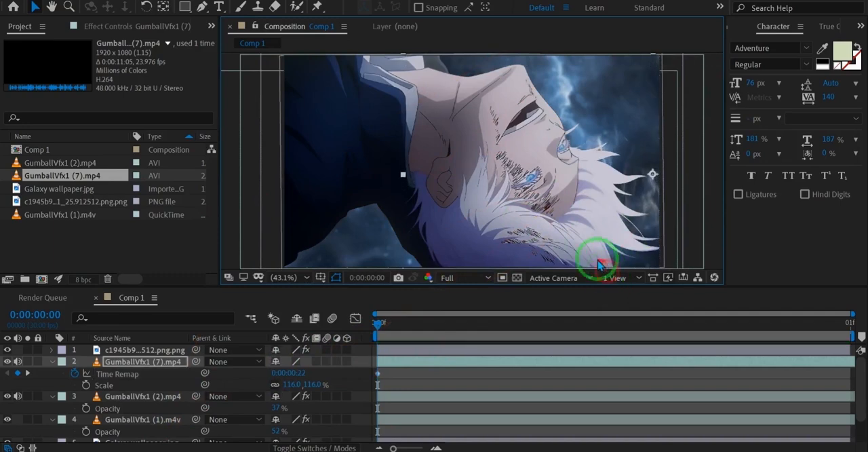
Step: Paste the copied colour and blur effects onto GumballVfx1 (7).mp4 and save the project
key("ctrl+v")
key("ctrl+s")
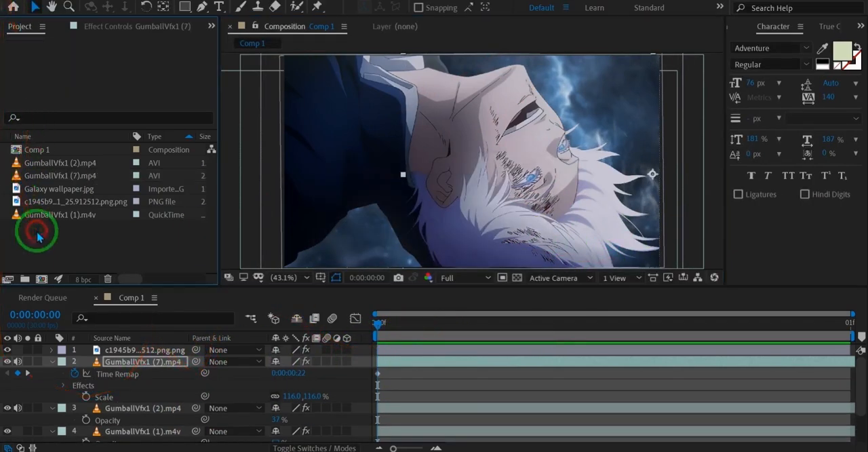
Step: Import GumballVfx1 (4) from the overlays folder and place it beneath the GumballVfx1 (7) layer, over the sky beside the face
double_click(36, 232)
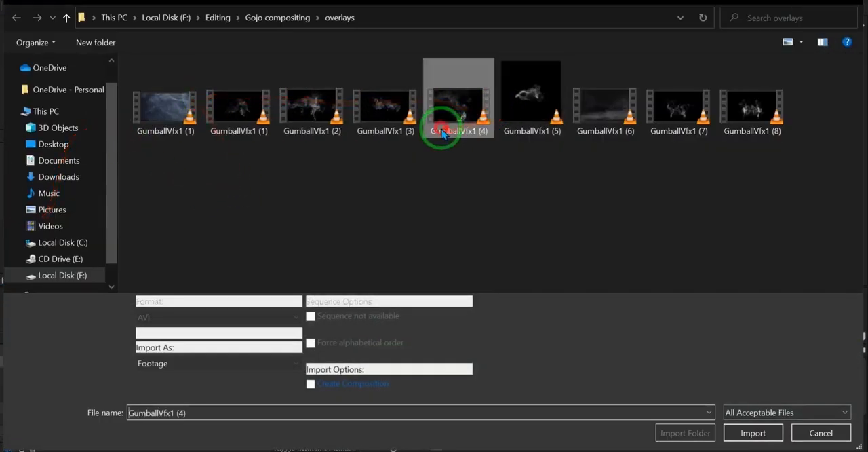
double_click(437, 132)
left_click_drag(88, 226, 129, 401)
left_click_drag(508, 213, 609, 174)
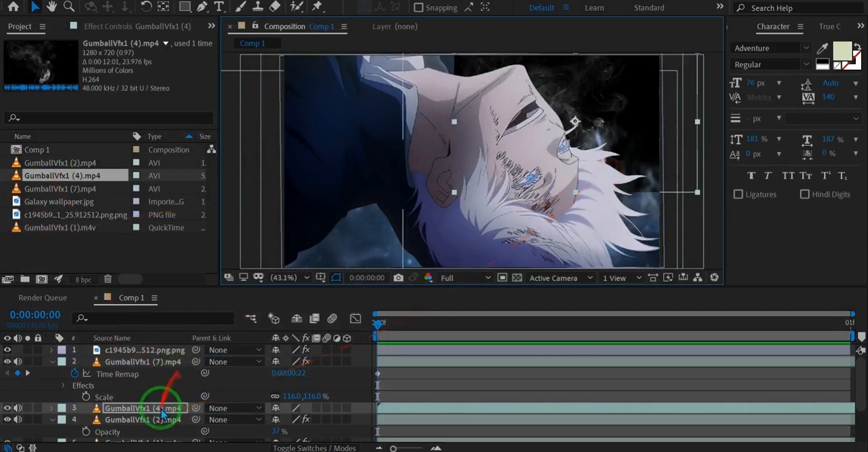
Step: Set GumballVfx1 (4).mp4 to Screen blending and time-remap it to 0:00:03:01
right_click(167, 412)
mouse_move(223, 202)
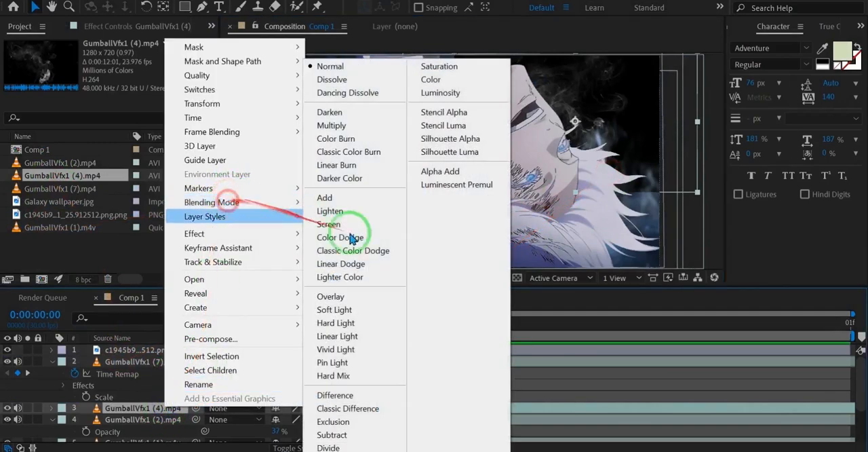
left_click(375, 232)
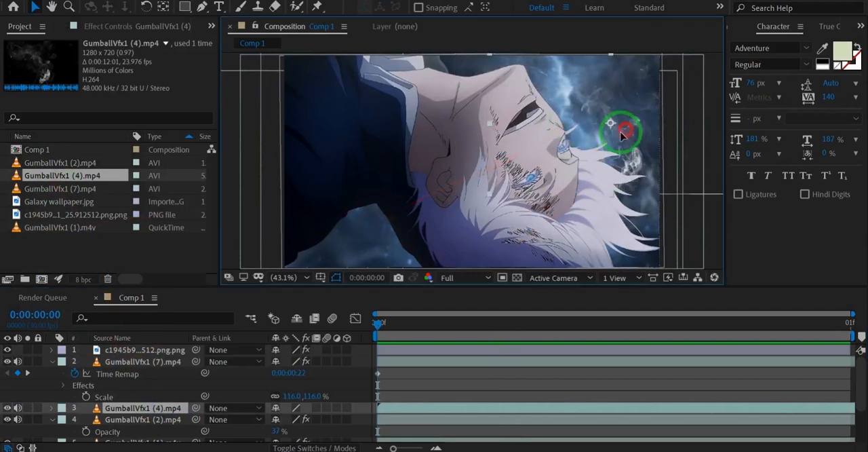
key("ctrl+alt+t")
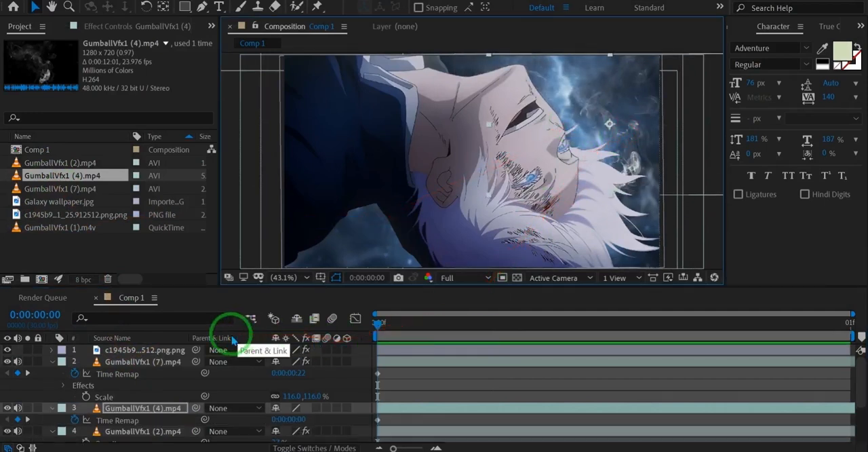
left_click_drag(280, 381, 295, 370)
left_click_drag(292, 418, 631, 124)
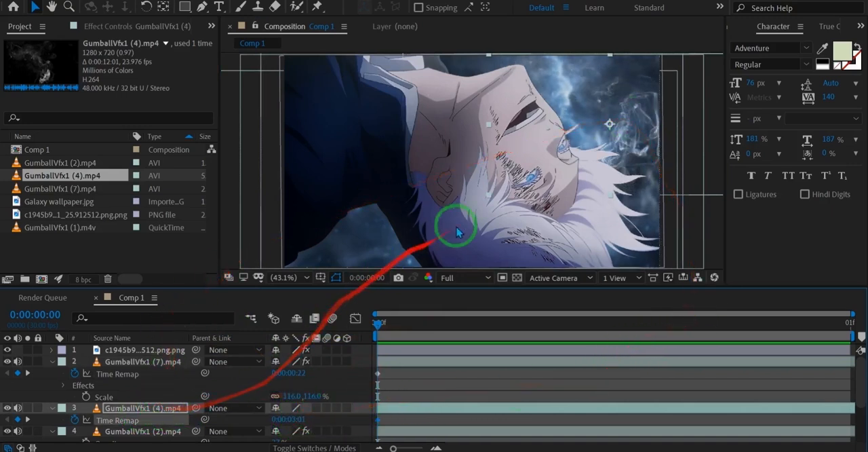
Step: Lower the opacity of GumballVfx1 (4).mp4 to 33% and shift the smoke slightly up toward the character's face
key("t")
left_click_drag(281, 421, 243, 422)
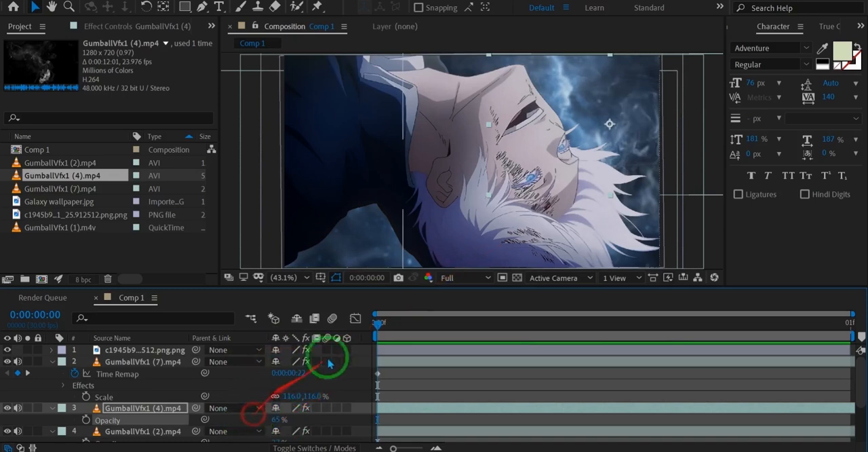
left_click_drag(266, 420, 592, 121)
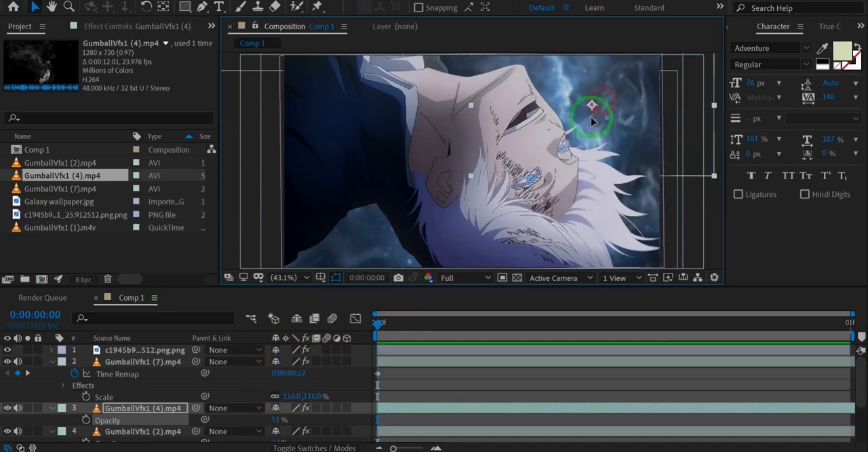
key("t")
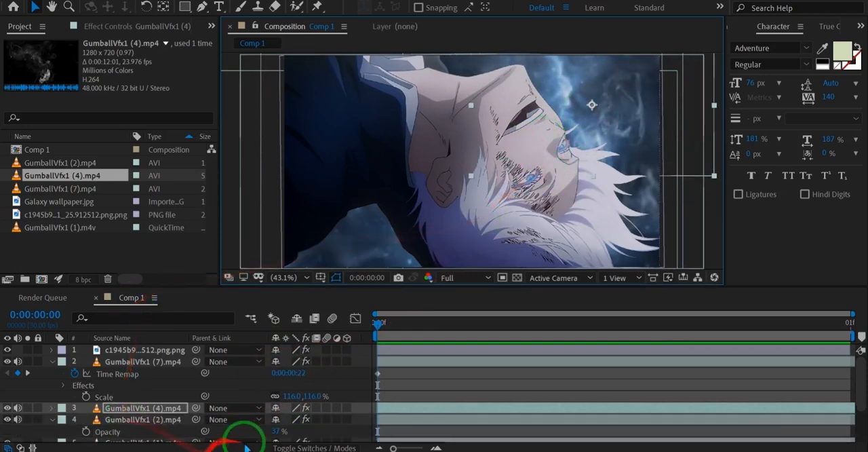
key("t")
left_click_drag(275, 421, 266, 425)
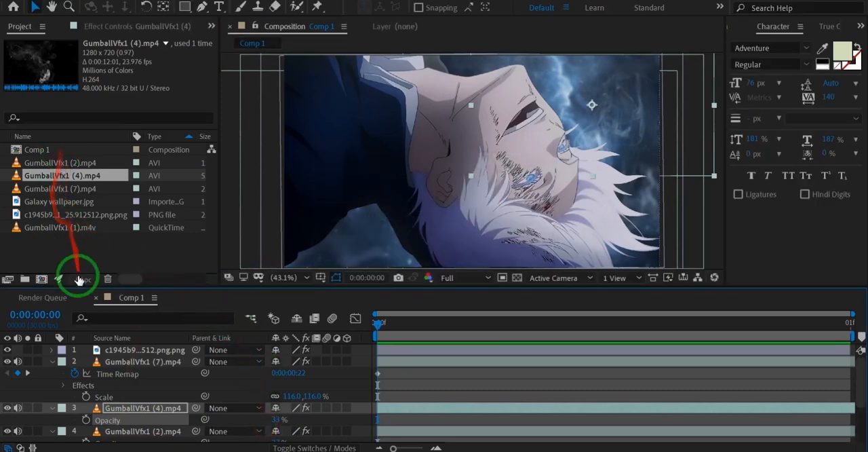
Step: Import the GumballVfx1 (8) smoke clip from the overlays folder
left_click(80, 248)
double_click(80, 247)
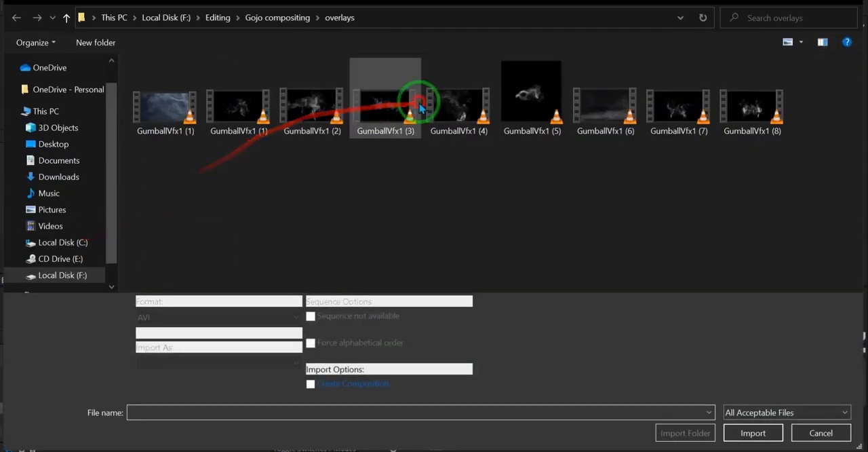
left_click(466, 132)
left_click(661, 112)
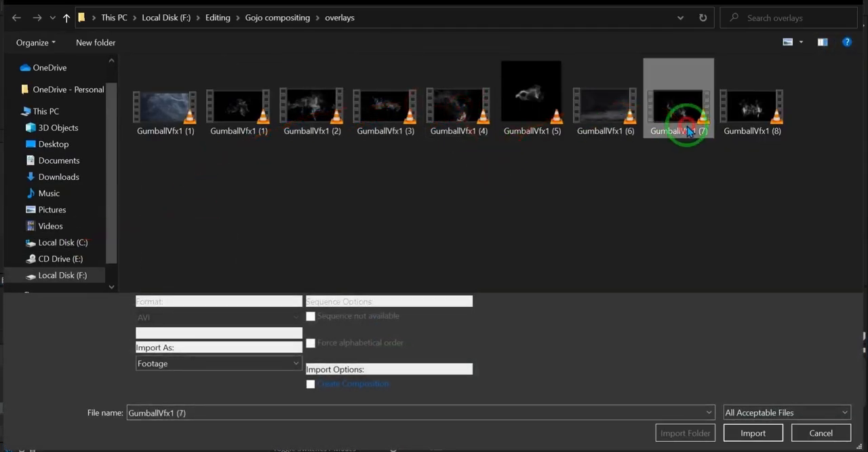
double_click(719, 116)
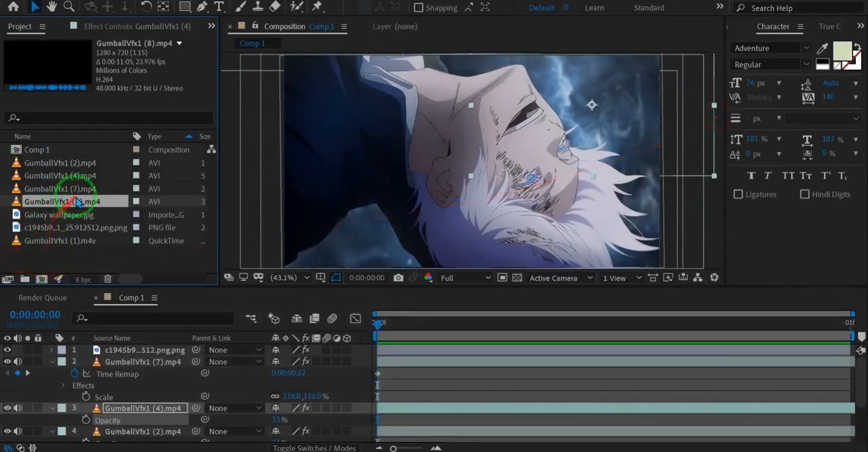
Step: Place GumballVfx1 (8).mp4 directly beneath the character layer and set its blending mode to Screen
left_click_drag(138, 331, 122, 363)
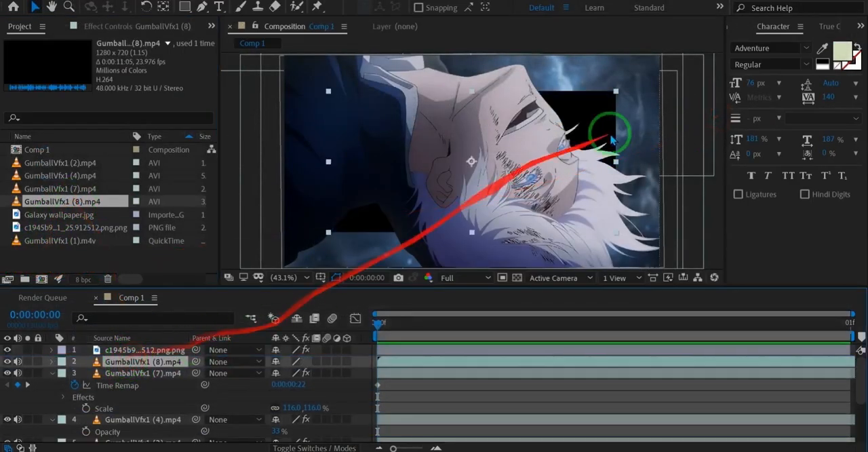
right_click(174, 361)
left_click(262, 164)
left_click(283, 157)
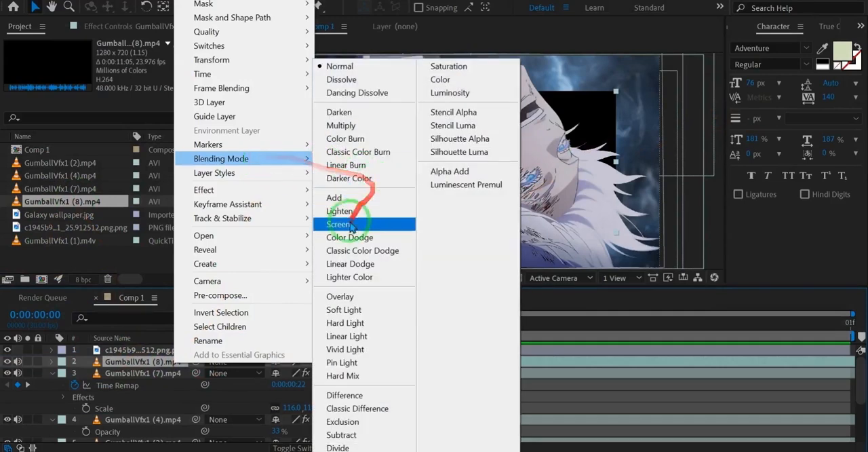
left_click(358, 227)
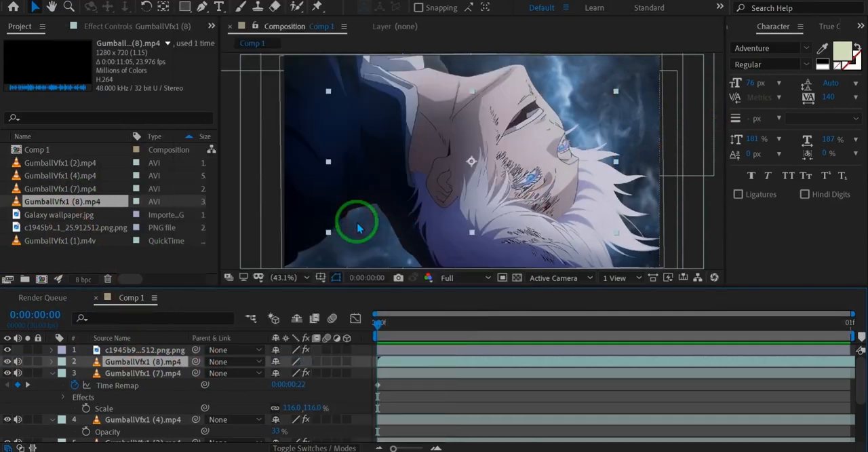
Step: Time-remap GumballVfx1 (8).mp4 to 0:00:01:05 and move the smoke into the gap below the character's shoulder
key("ctrl+alt+t")
left_click_drag(295, 378, 420, 326)
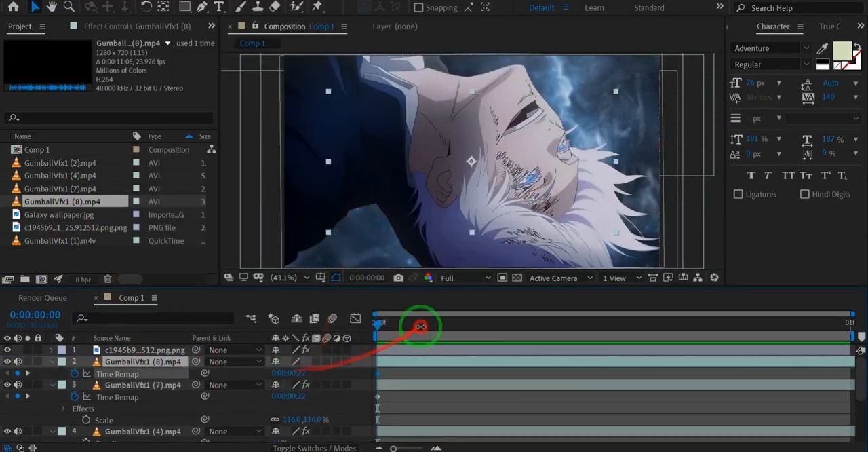
left_click_drag(470, 184, 166, 386)
Step: Reapply the Screen blending mode to GumballVfx1 (8).mp4
right_click(164, 365)
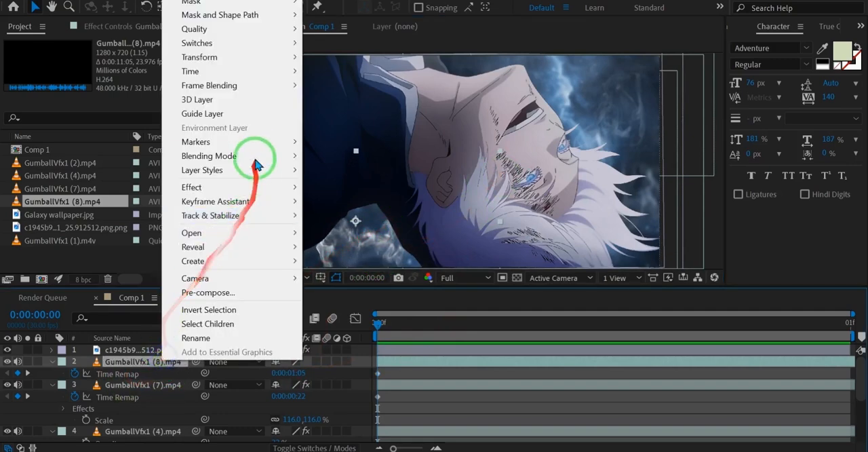
mouse_move(246, 155)
left_click(321, 223)
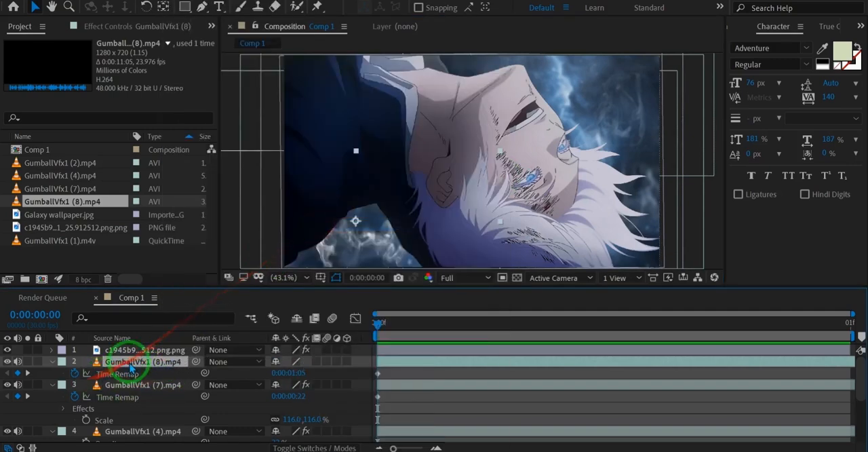
Step: Paste the copied colour and blur effects onto GumballVfx1 (8).mp4 and set its opacity to 25%
key("ctrl+v")
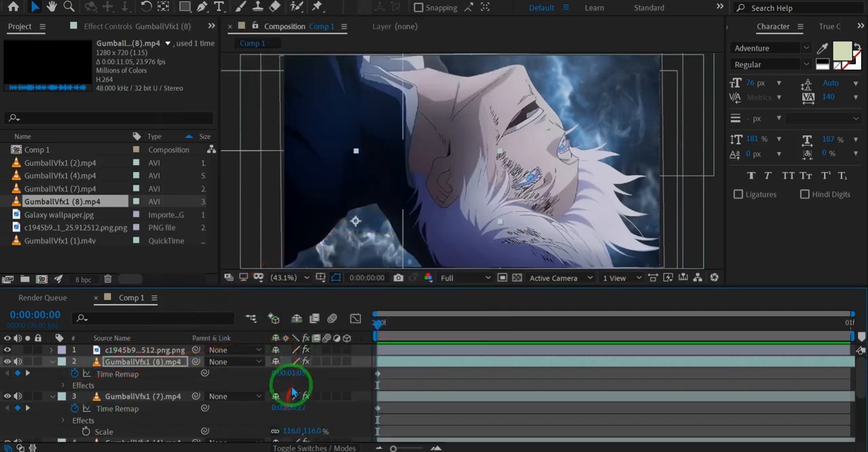
key("t")
left_click_drag(284, 374, 236, 377)
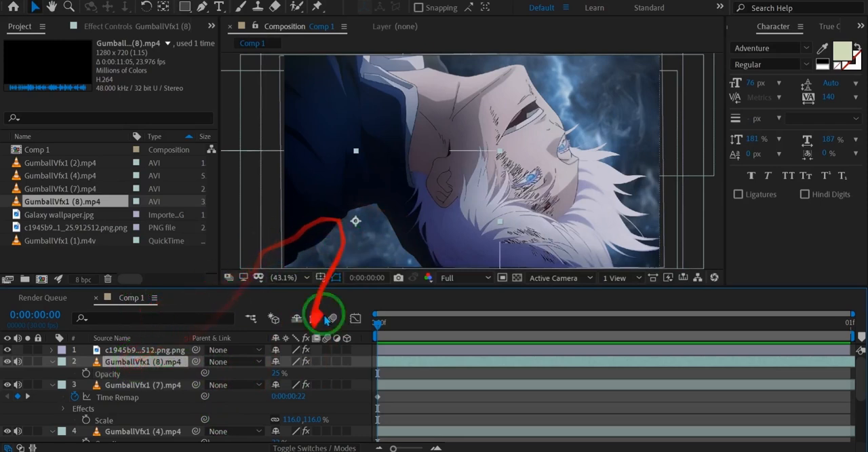
Step: Duplicate the GumballVfx1 (8).mp4 layer, rotate the copy to about 182° and position it over the sky above the character's face
key("ctrl+d")
mouse_move(405, 210)
left_mouse_down()
mouse_move(531, 53)
mouse_move(597, 33)
left_mouse_up()
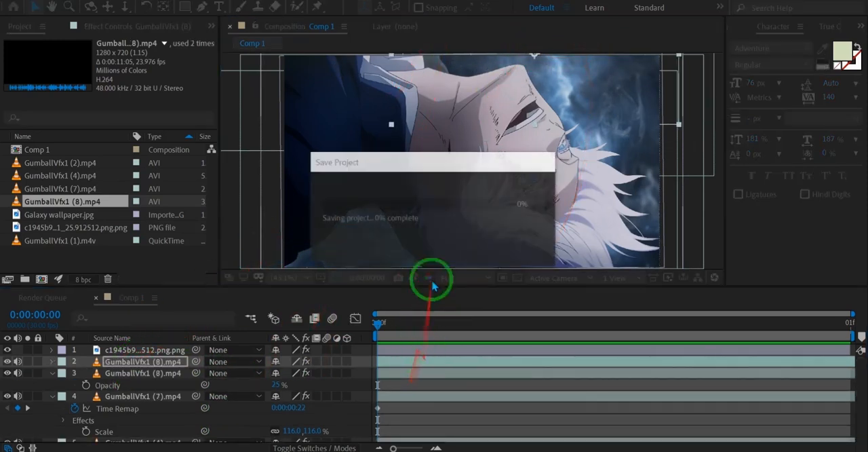
key("r")
left_click_drag(331, 361, 384, 345)
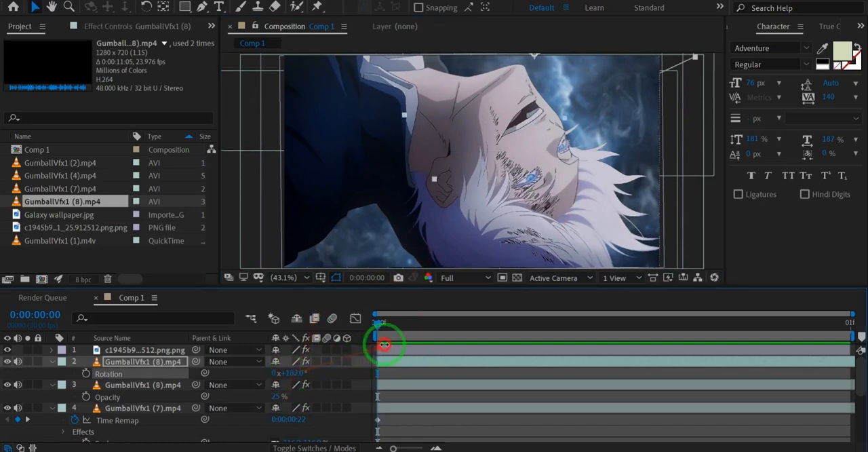
left_click_drag(541, 69, 545, 107)
Step: Set the opacity of the rotated GumballVfx1 (8).mp4 copy to 74%
left_click_drag(292, 380, 271, 369)
left_click(251, 445)
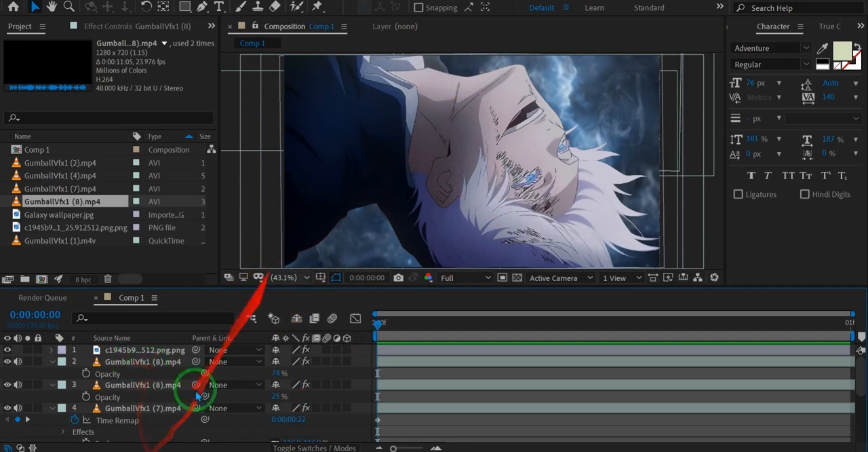
Step: Collapse the layer properties and pre-compose all smoke overlays together with the galaxy wallpaper as Pre-comp 1
key("ctrl+alt+t")
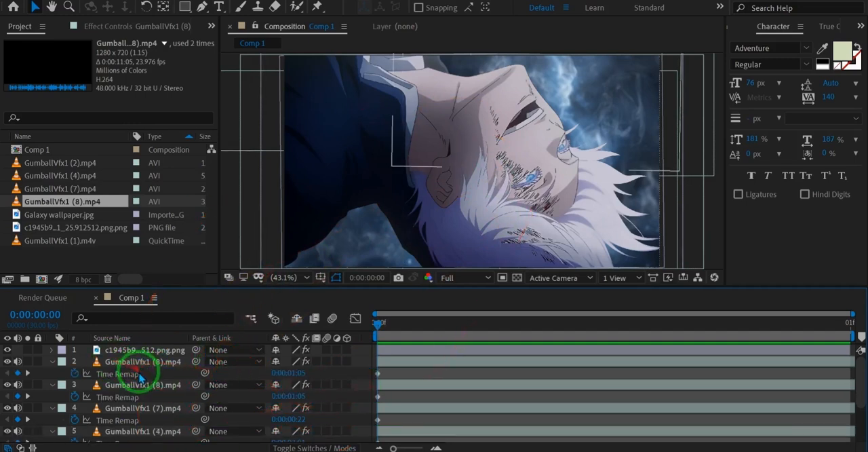
key("u")
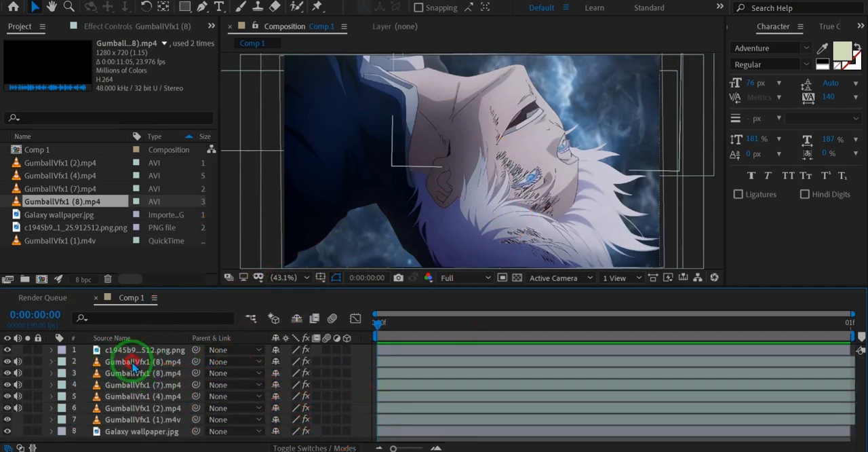
left_click(133, 364)
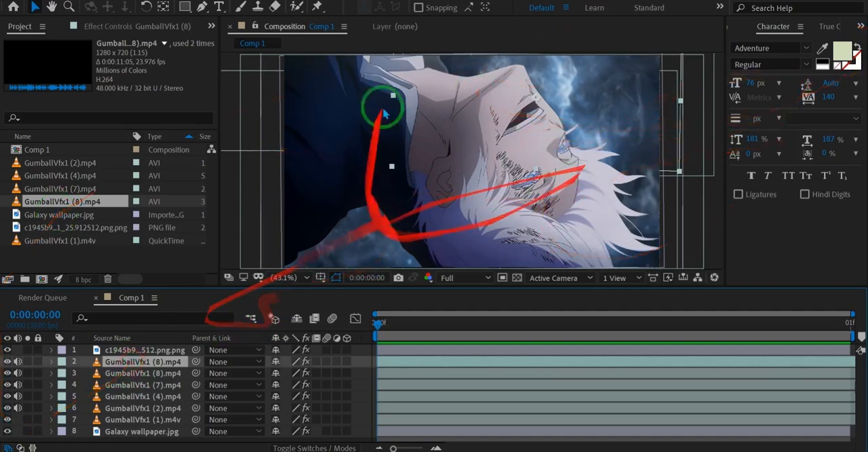
left_click(144, 431, "shift")
key("ctrl+shift+c")
left_click(448, 310)
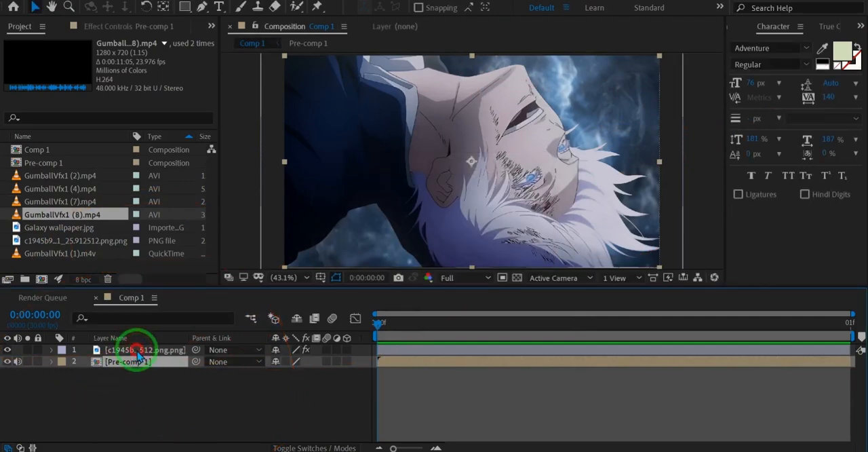
Step: Pre-compose the character layer, moving all its attributes into the new composition
left_click(137, 350)
key("ctrl+shift+c")
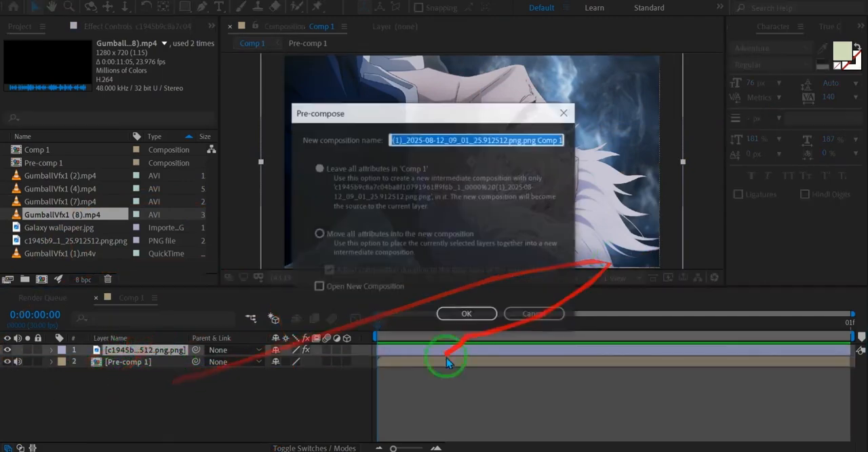
left_click(442, 233)
left_click(466, 315)
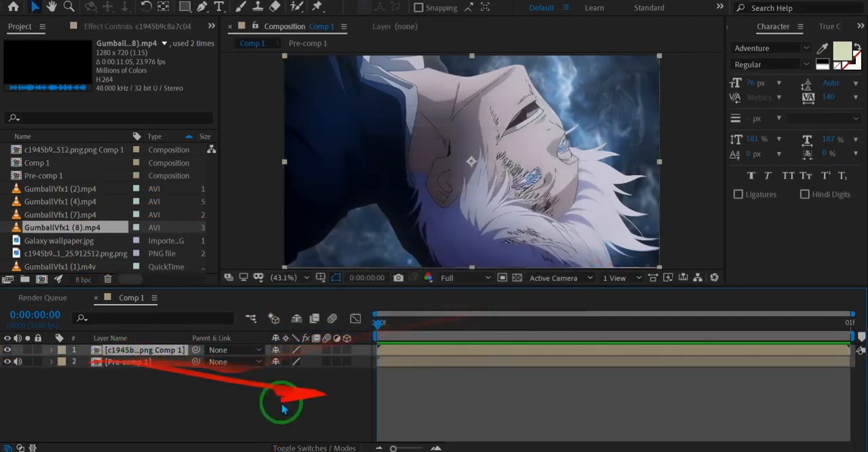
Step: Apply the Drop Shadow effect to the pre-composed character layer
key("ctrl+space")
type("drop")
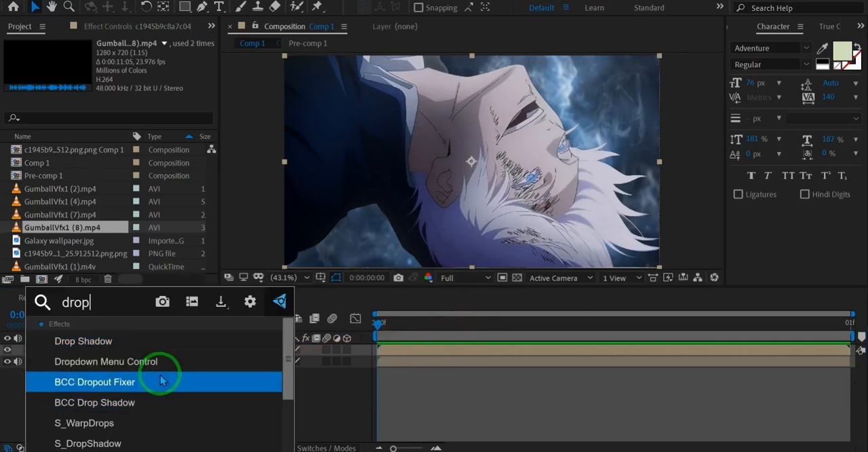
key("Up")
key("Up")
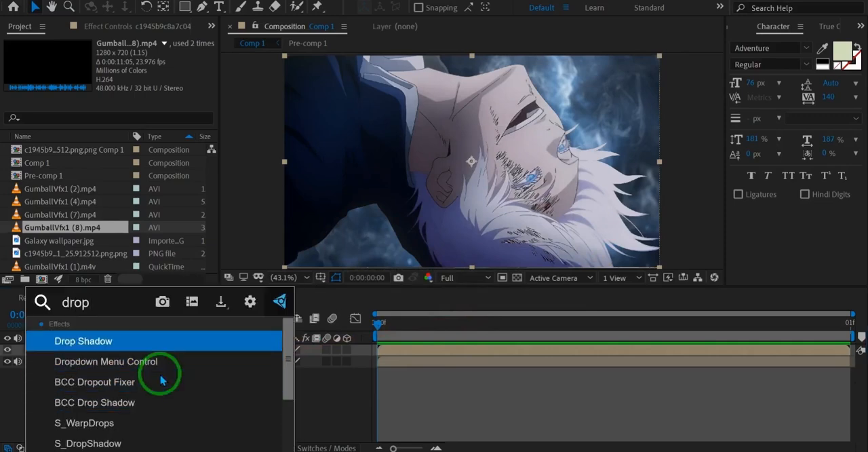
key("Return")
Step: Add the Set Matte and CC Composite effects to the character layer below Drop Shadow
key("ctrl+space")
type("set ma")
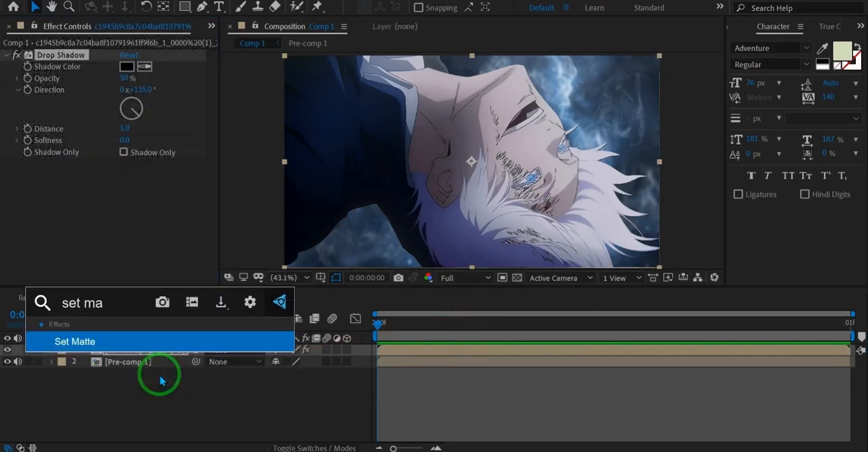
key("Return")
key("ctrl+space")
type("cc compos")
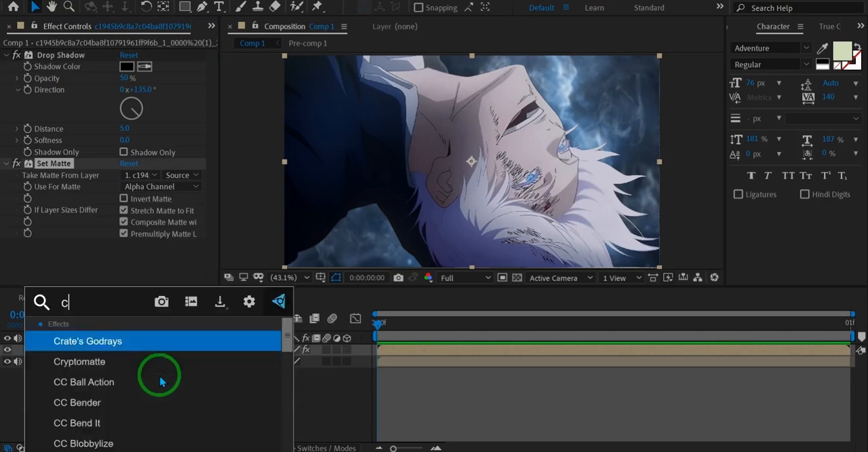
key("Return")
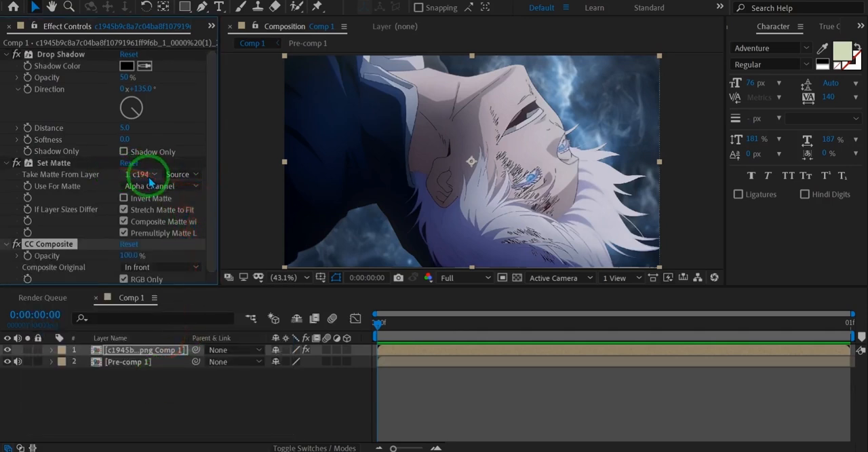
Step: Make the drop shadow Shadow Only, with the original composited Behind and RGB Only disabled in CC Composite
left_click(148, 175)
left_click(138, 200)
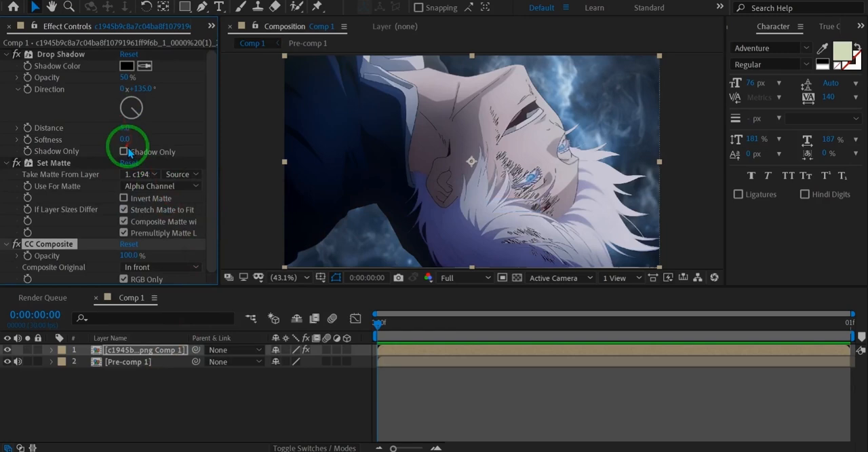
left_click(124, 152)
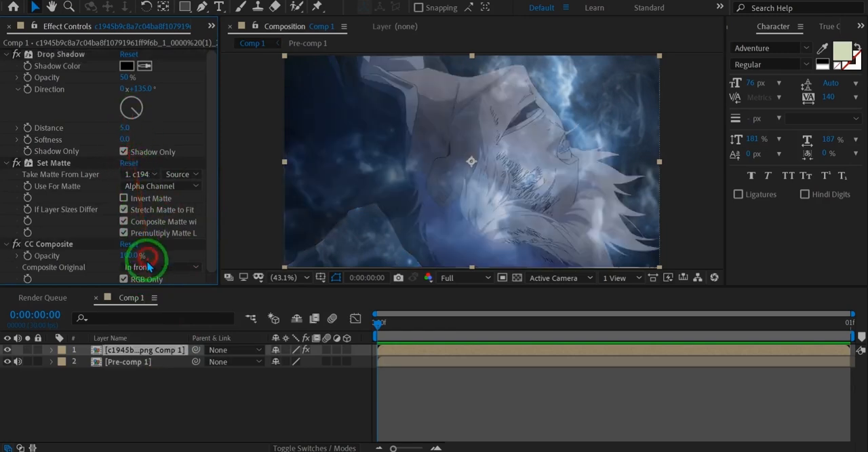
left_click(153, 267)
left_click(186, 19)
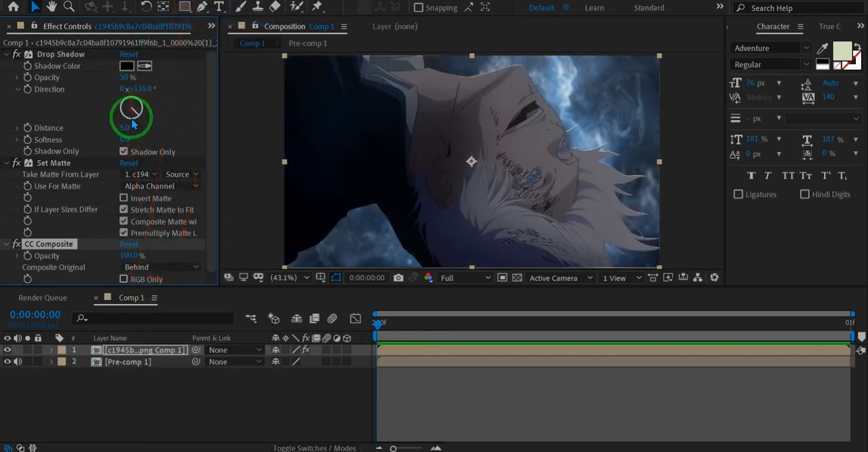
Step: Set the drop shadow's direction to 224°, distance to 124 and softness to 165
left_click_drag(132, 124, 125, 129)
left_click_drag(154, 128, 201, 109)
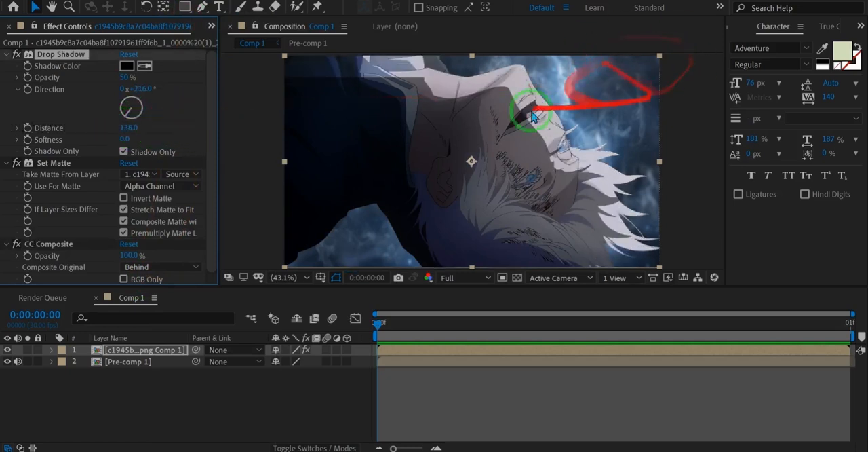
scroll(600, 112, "down", 2)
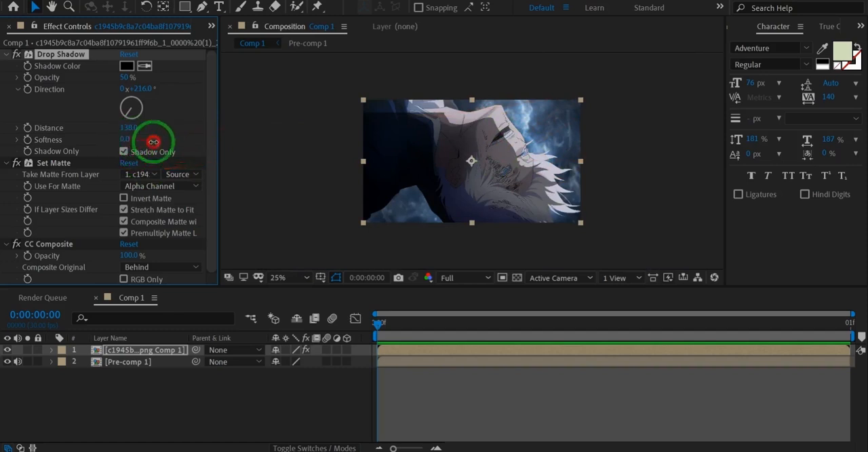
left_click_drag(189, 135, 120, 127)
left_click(133, 112)
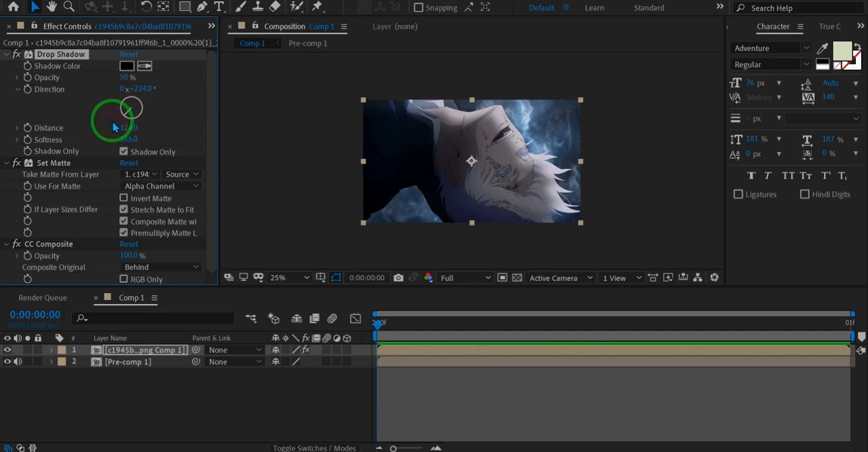
Step: Apply the S_Gradient effect to the character layer
key("ctrl+space")
type("s_gra")
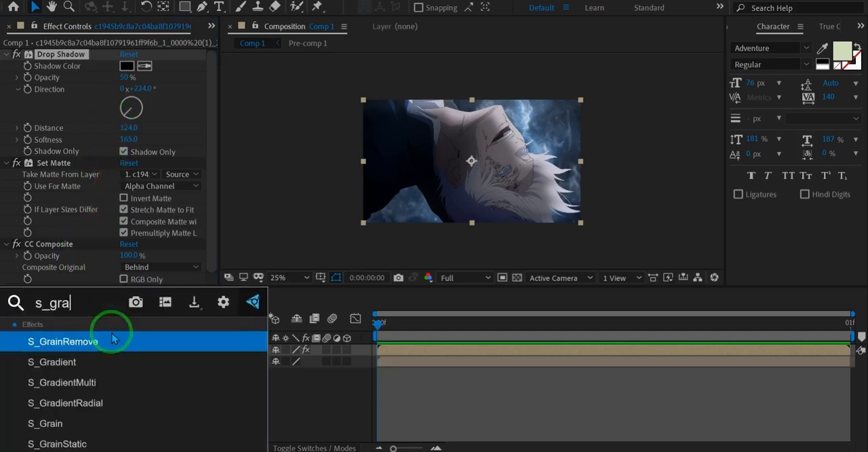
type("dient")
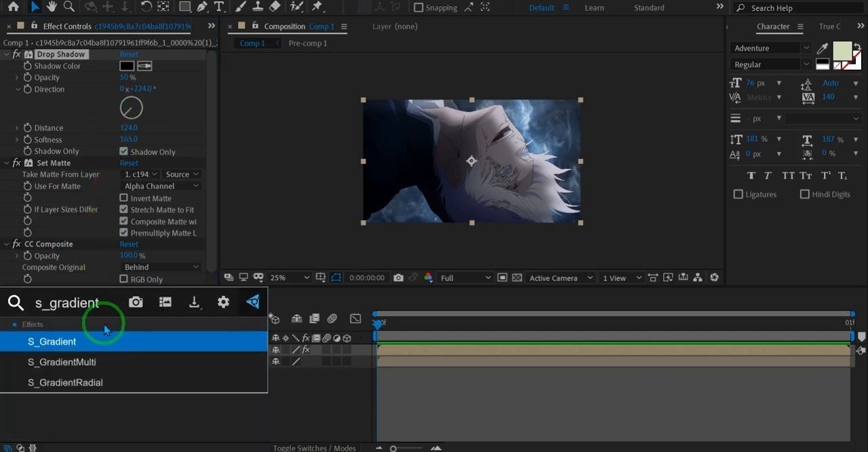
left_click(104, 340)
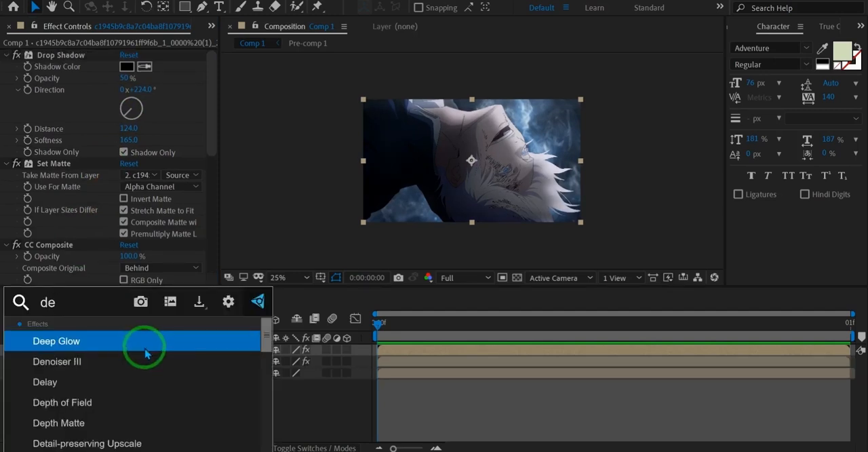
Step: On a duplicate of the character layer with Deep Glow, set the Drop Shadow opacity to 100% and enable Unmult for the glow
left_click(144, 348)
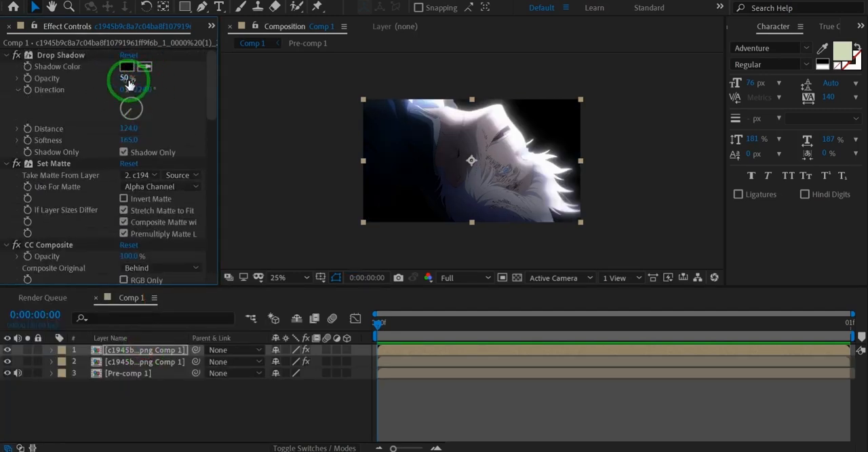
left_click_drag(126, 79, 848, 111)
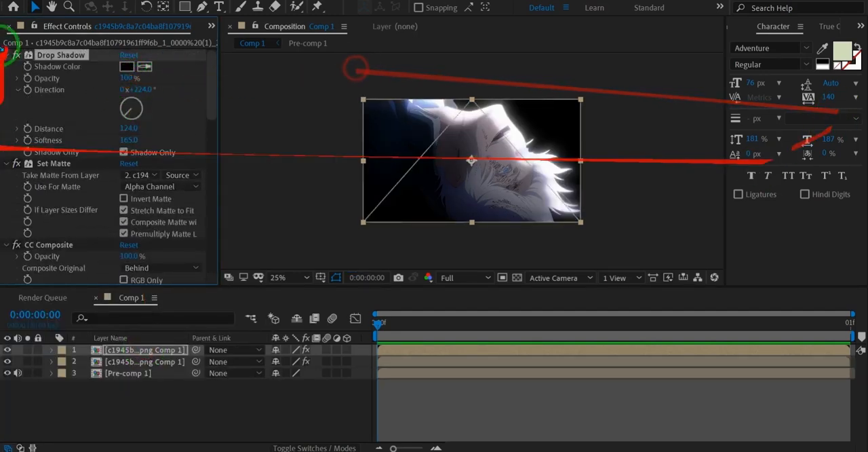
scroll(129, 153, "down", 14)
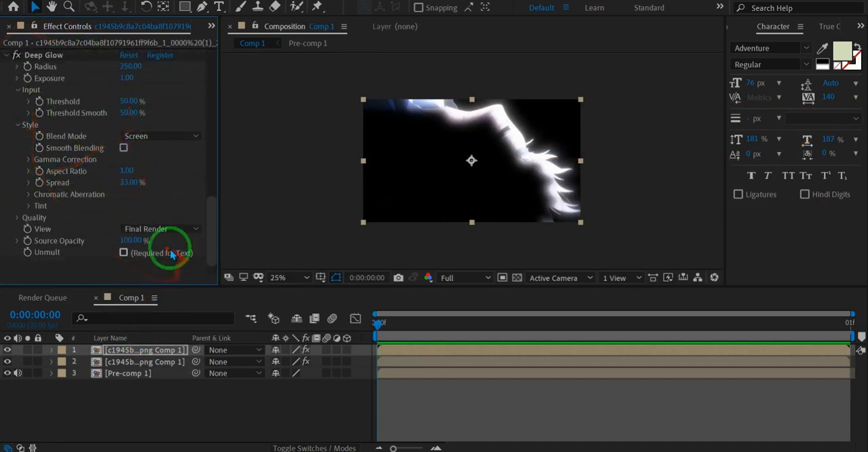
left_click(124, 252)
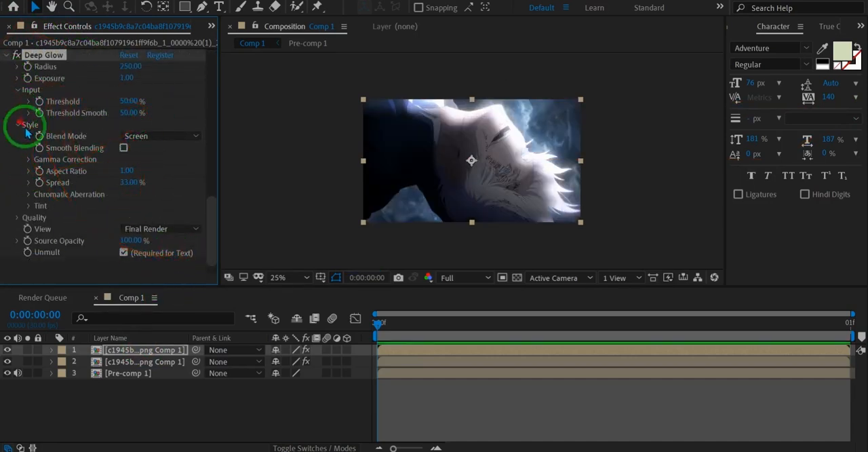
Step: Tint the Deep Glow light blue and set its exposure to 0.59 and threshold to 1%
left_click(27, 206)
left_click_drag(143, 229, 580, 110)
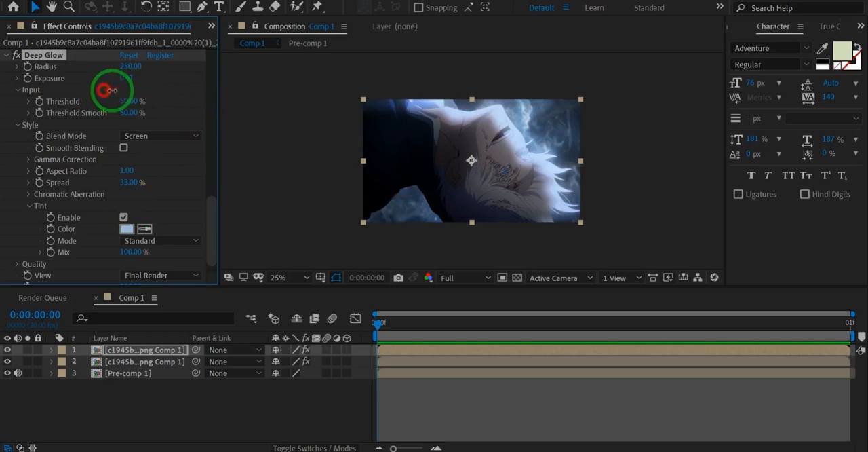
left_click_drag(131, 101, 55, 116)
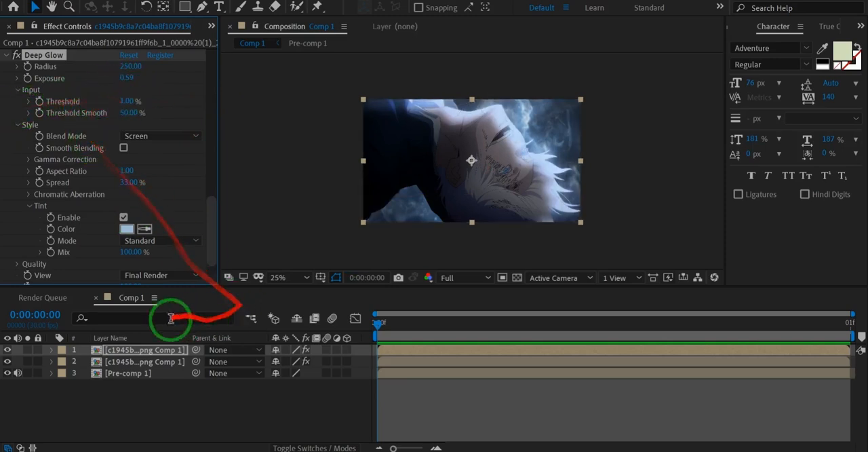
Step: Set the glowing character copy's layer opacity to 46% and collapse its properties
left_click(146, 351)
key("t")
left_click_drag(280, 357, 230, 373)
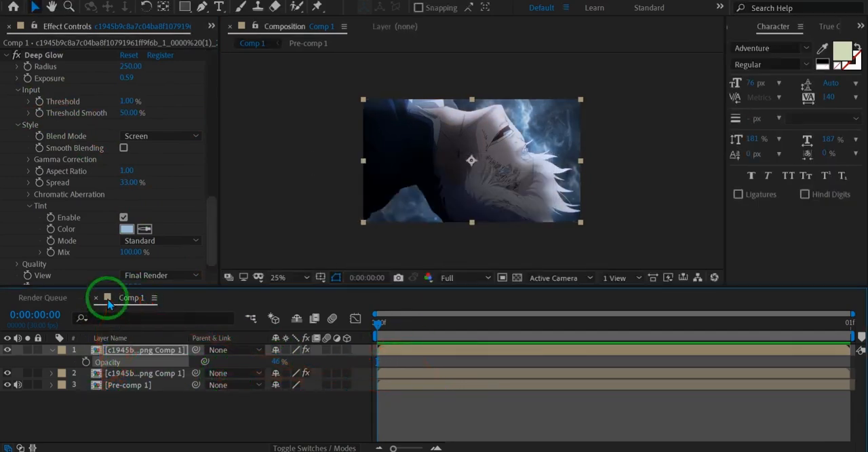
key("shift+/")
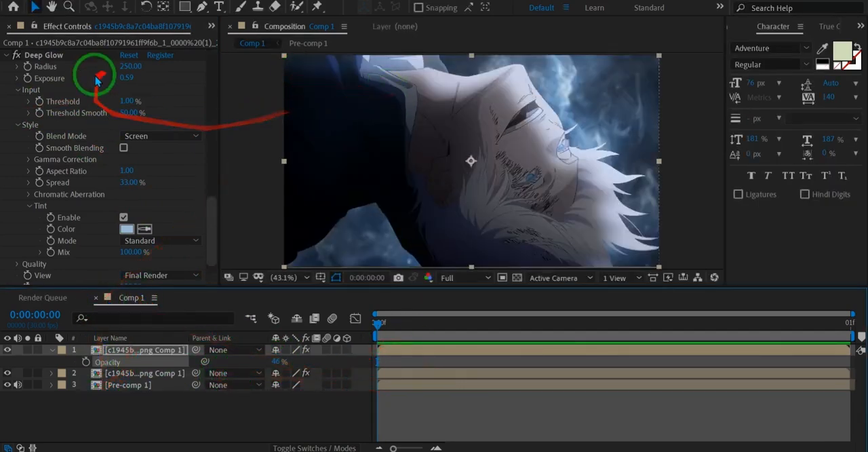
key("t")
Step: Duplicate the glowing character layer and remove all effects from the new copy
left_click(135, 350)
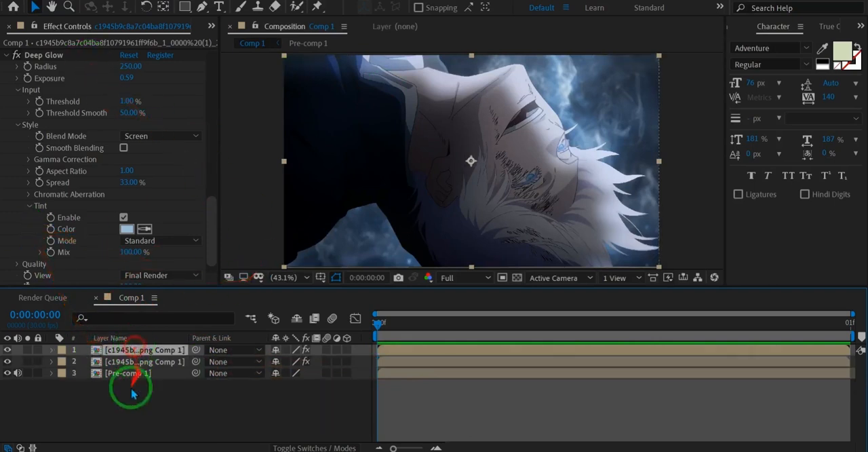
key("ctrl+d")
left_click(60, 57)
key("ctrl+a")
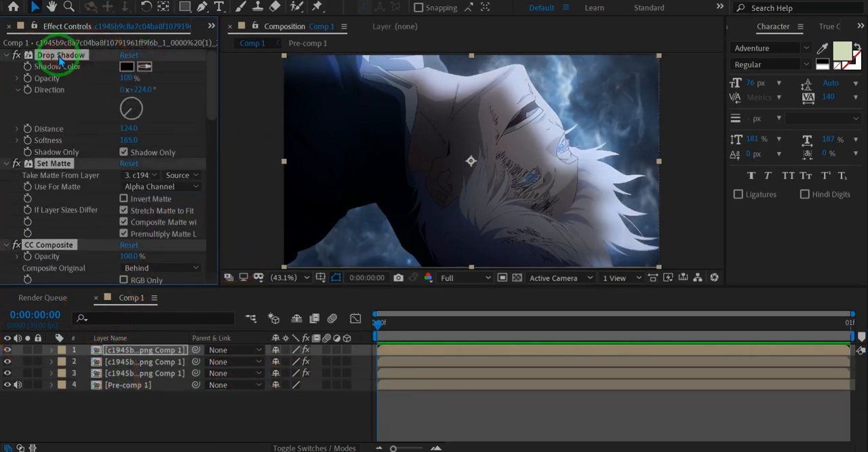
key("Delete")
Step: Apply CC Light Sweep to the top character copy with direction 28°, width 2650, sweep intensity 0 and edge thickness 7.30
key("ctrl+space")
type("cc lig")
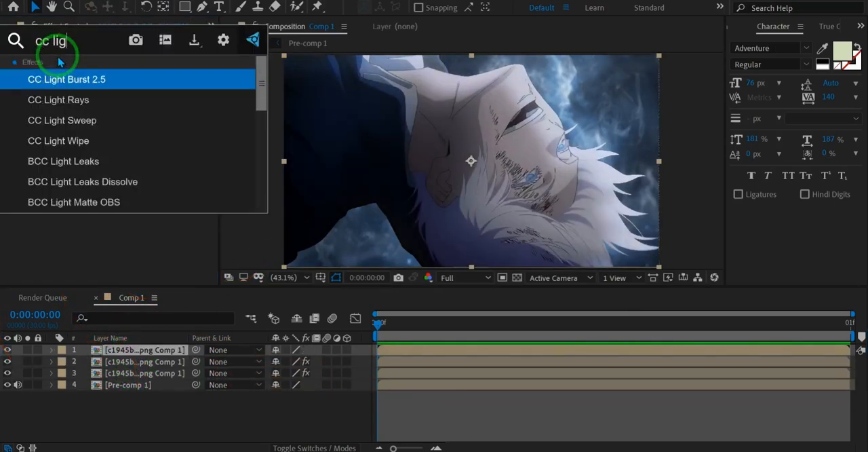
type("ht s")
key("Return")
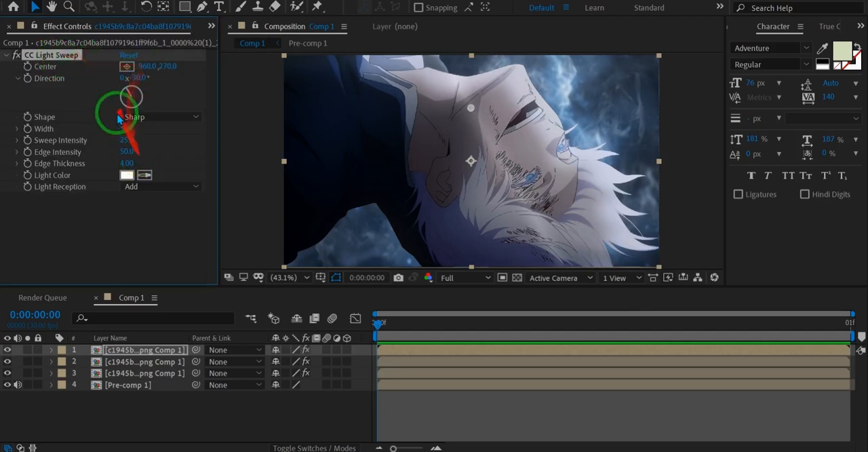
left_click(134, 129)
left_click_drag(126, 148, 64, 147)
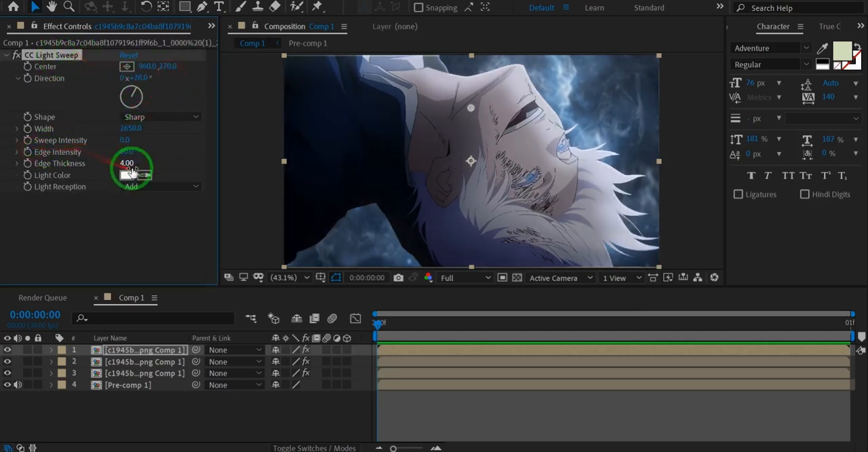
left_click_drag(144, 162, 131, 166)
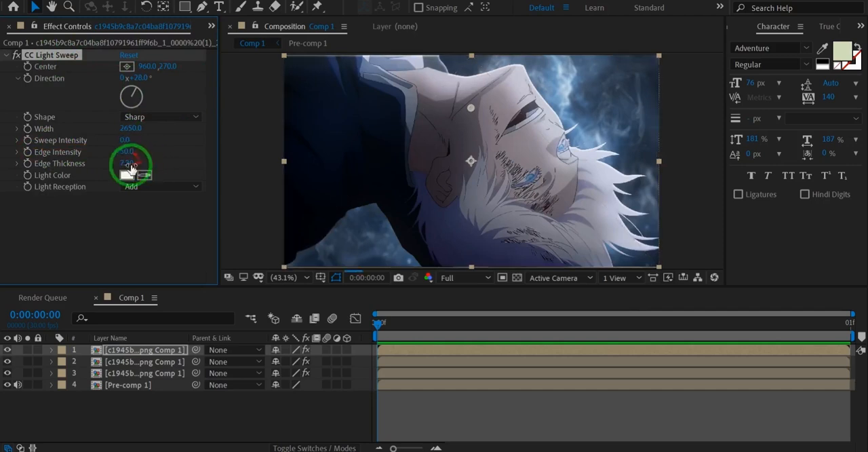
Step: Set the CC Light Sweep light color to the muted blue 4D6B8F
left_click(126, 175)
left_click(581, 333)
left_click(669, 312)
left_click(635, 183)
left_click_drag(637, 181, 617, 135)
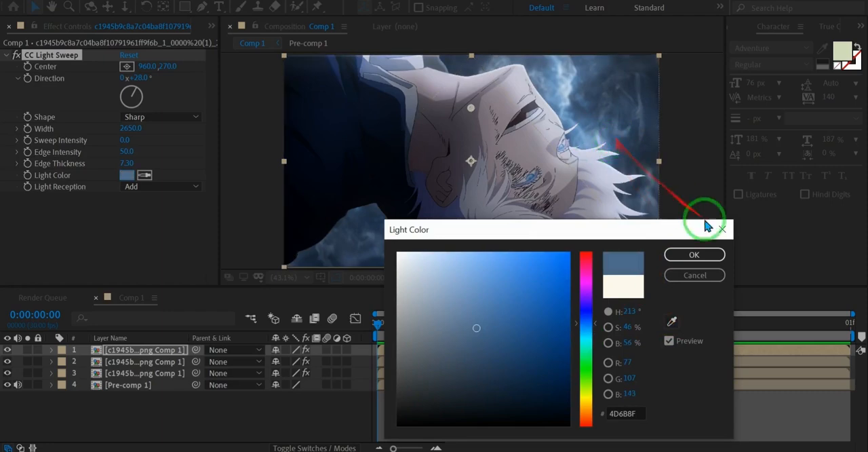
left_click(693, 255)
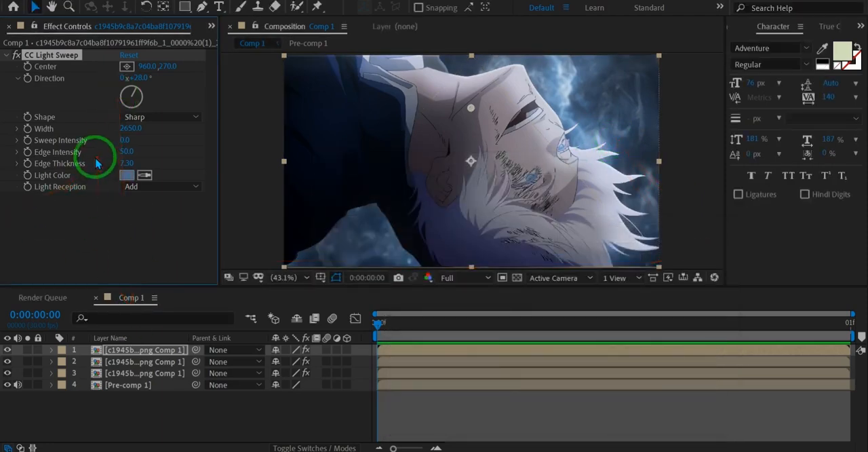
Step: Add the Deep Glow effect to the top character copy
key("ctrl+space")
type("de")
left_click(114, 187)
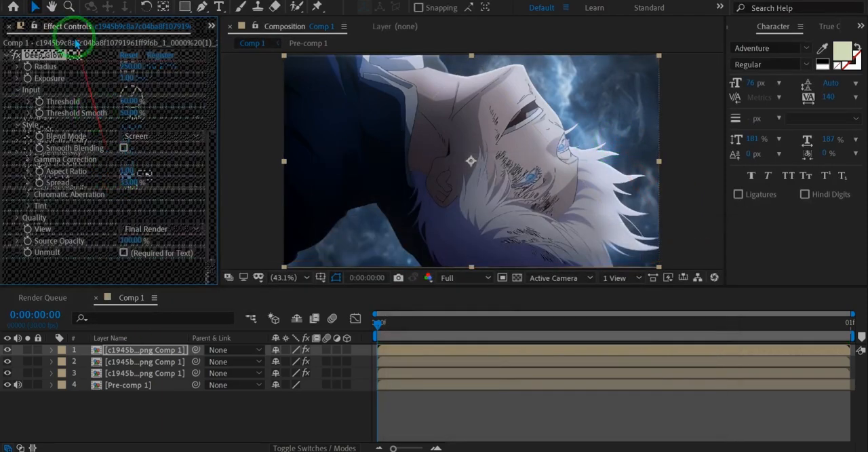
Step: Set the CC Light Sweep light reception to Cutout, edge intensity to 103 and edge thickness to 9.10, and check the layer's effect
scroll(127, 140, "up", 3)
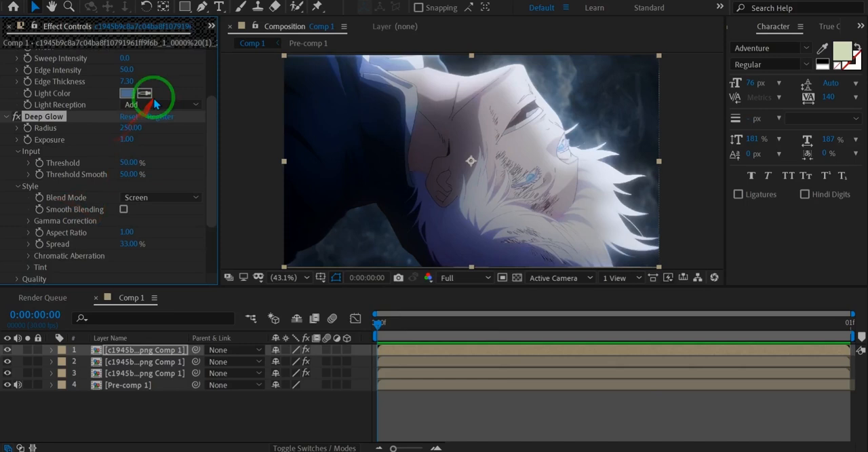
left_click(152, 106)
left_click(152, 147)
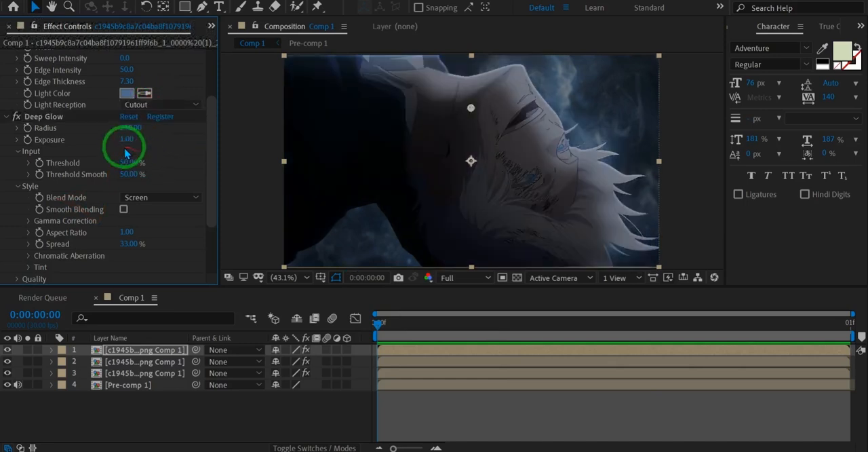
scroll(124, 155, "up", 3)
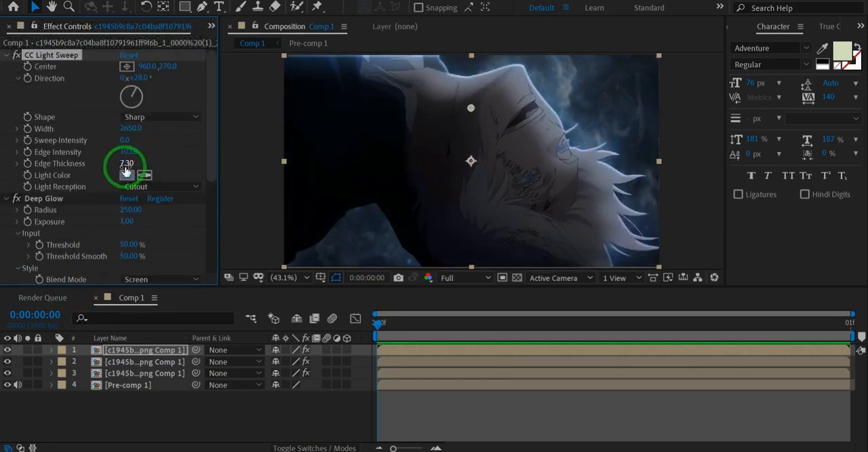
left_click_drag(141, 159, 141, 159)
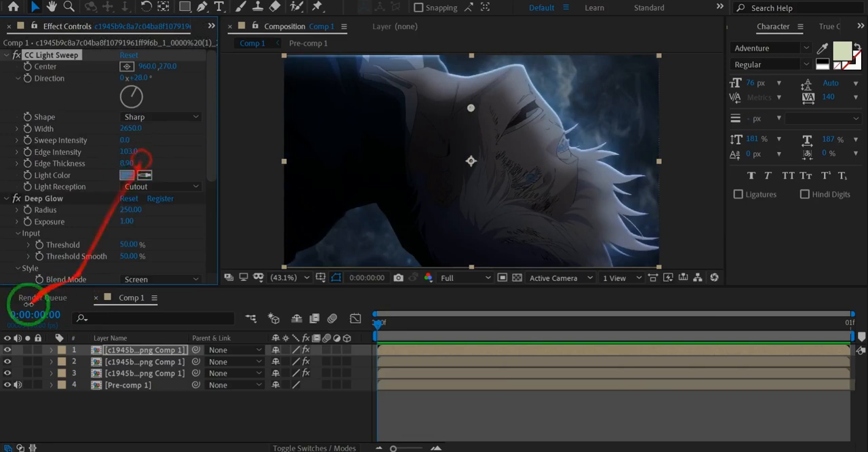
left_click(12, 350)
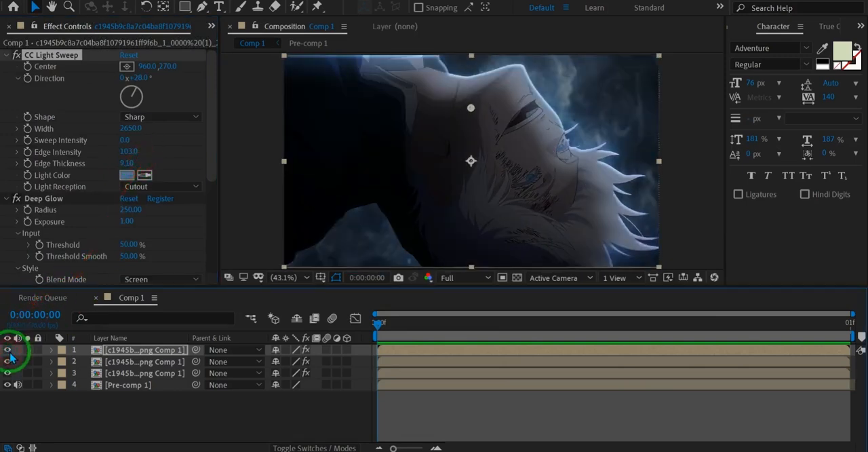
Step: Toggle the Deep Glow effect on the top character copy to compare, and enable its Unmult option
left_click(13, 205)
left_click(15, 200)
left_click(15, 199)
left_click(15, 199)
scroll(147, 205, "down", 3)
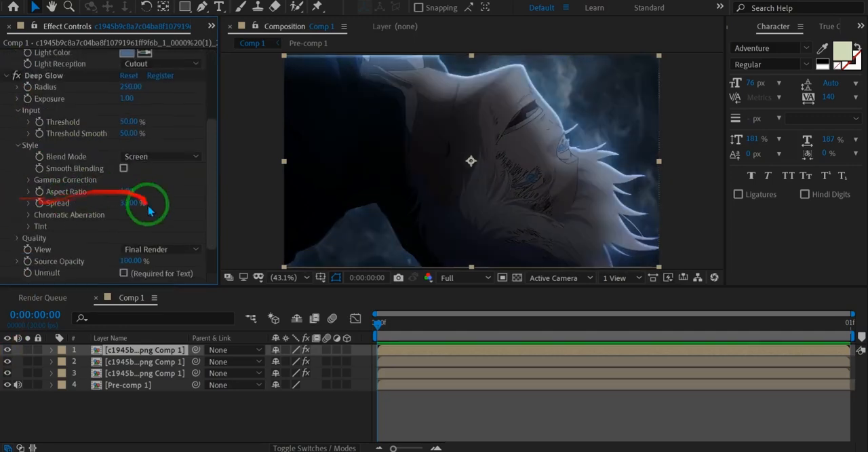
scroll(150, 210, "down", 3)
left_click(151, 235)
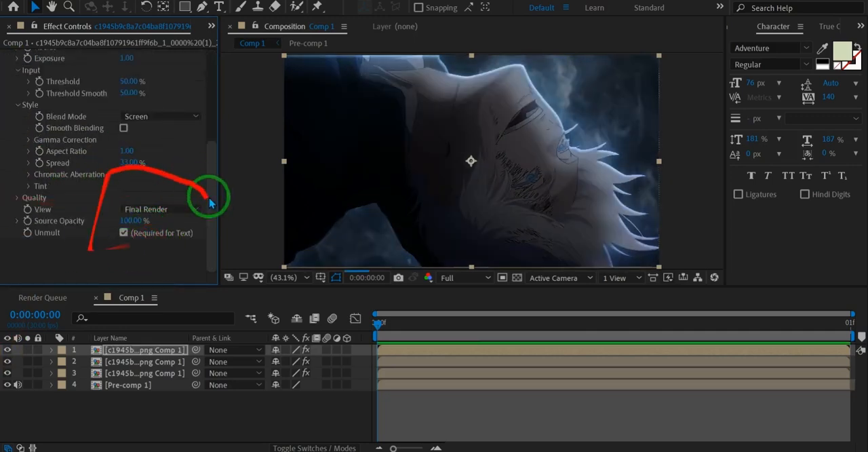
Step: Set the Deep Glow threshold to 3% and exposure to 1.88 on the top character copy, and save the project
scroll(85, 188, "up", 6)
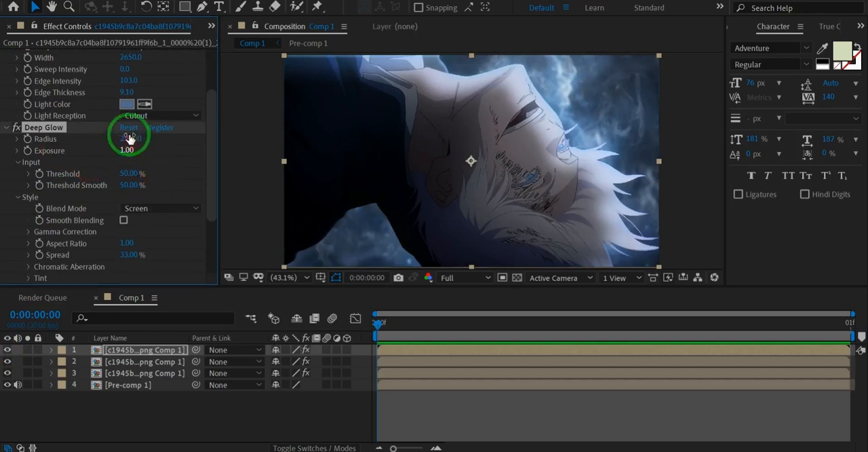
scroll(129, 147, "up", 2)
scroll(129, 122, "down", 6)
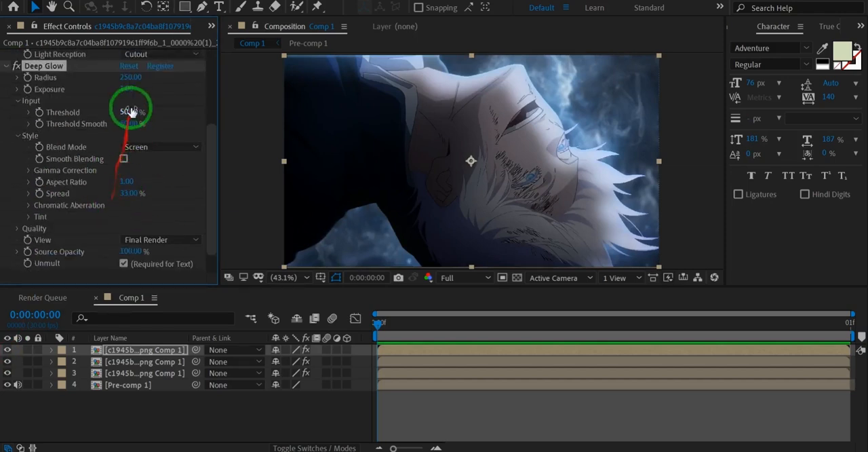
left_click_drag(128, 96, 101, 112)
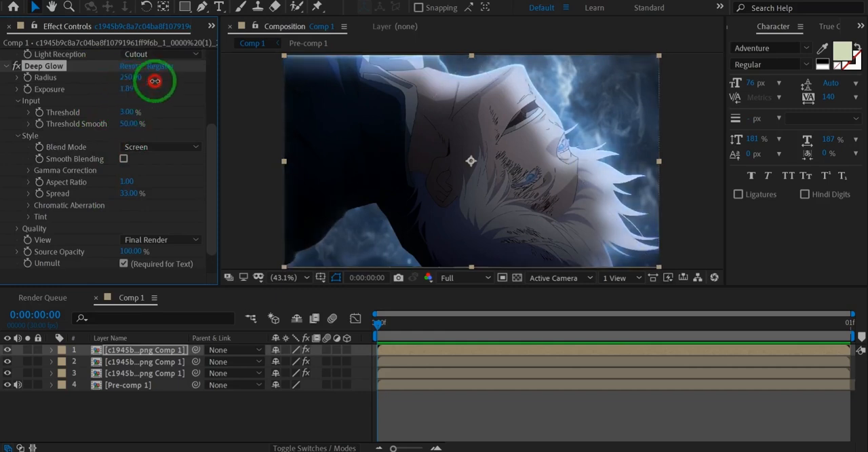
left_click_drag(153, 81, 154, 81)
scroll(106, 87, "up", 4)
scroll(90, 141, "down", 2)
key("ctrl+s")
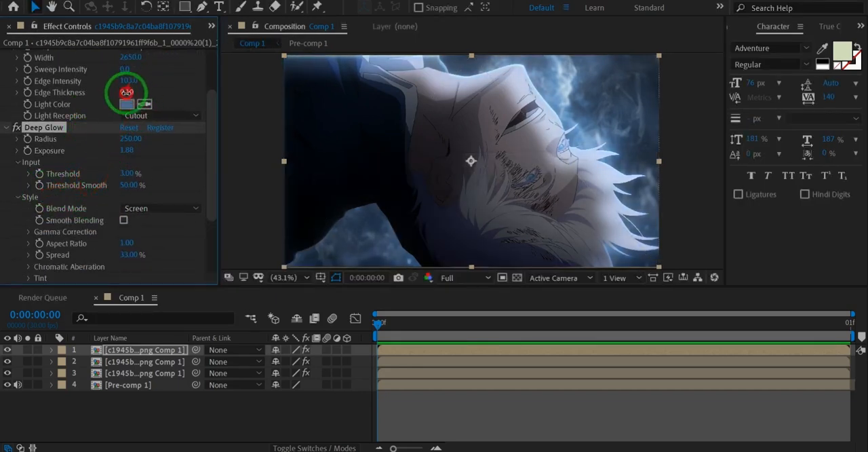
Step: Set the CC Light Sweep edge thickness to 10.30 and check the composite in a maximized preview
left_click_drag(126, 92, 141, 97)
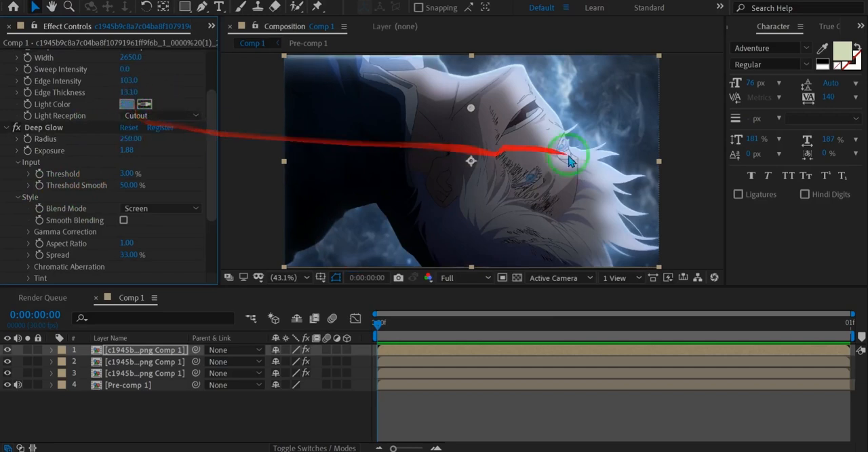
scroll(615, 178, "up", 1)
scroll(498, 114, "up", 2)
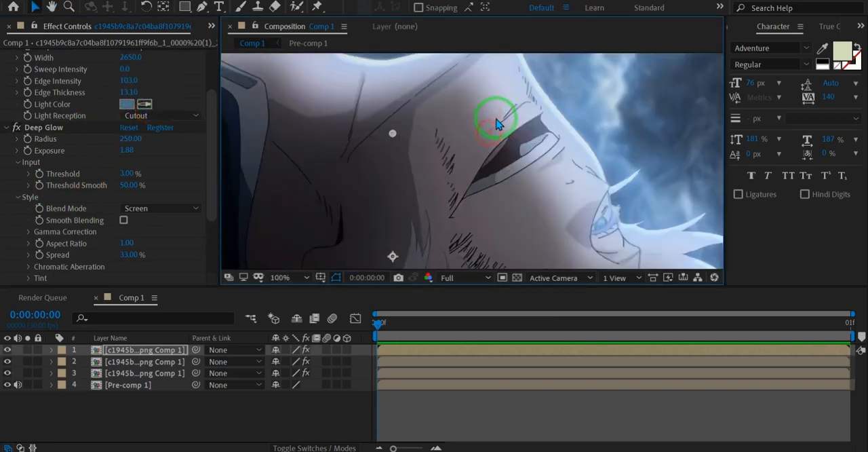
left_click(129, 92)
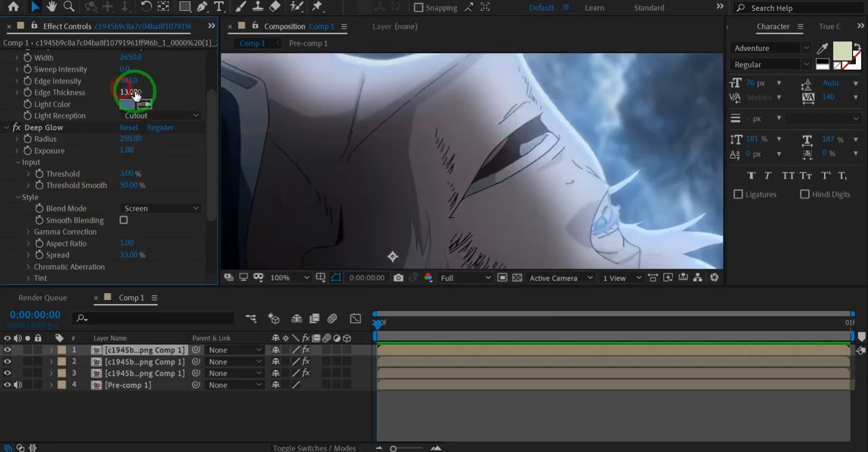
left_click_drag(117, 93, 424, 230)
key("shift+slash")
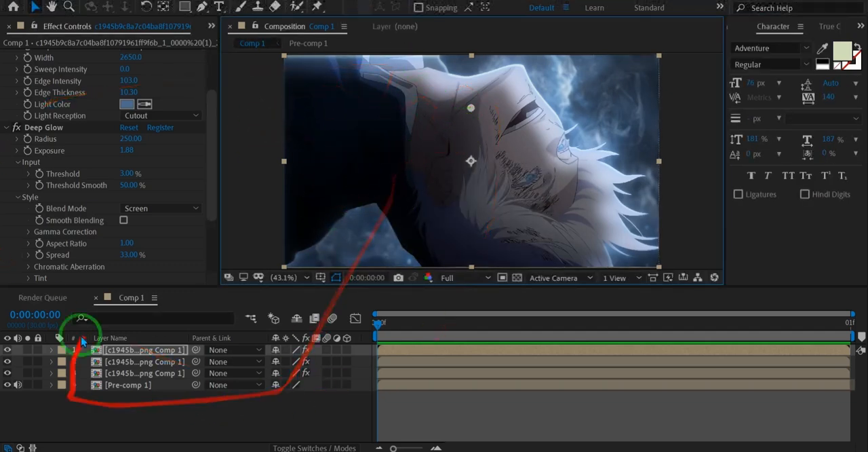
left_click(117, 351)
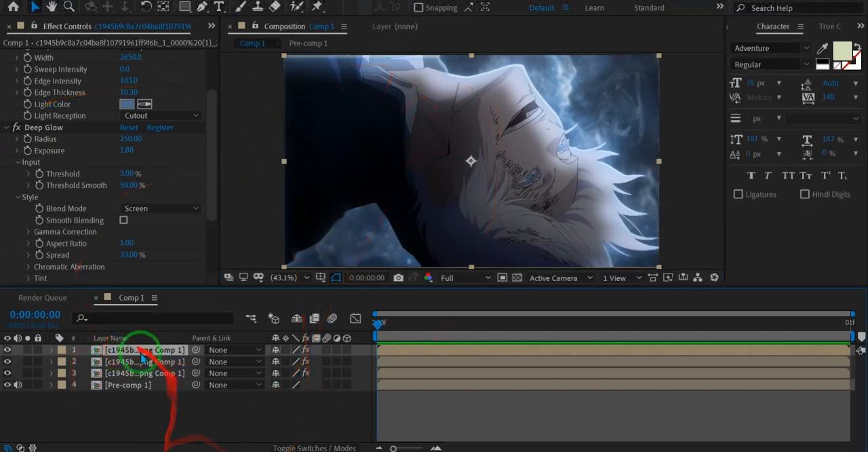
key("grave")
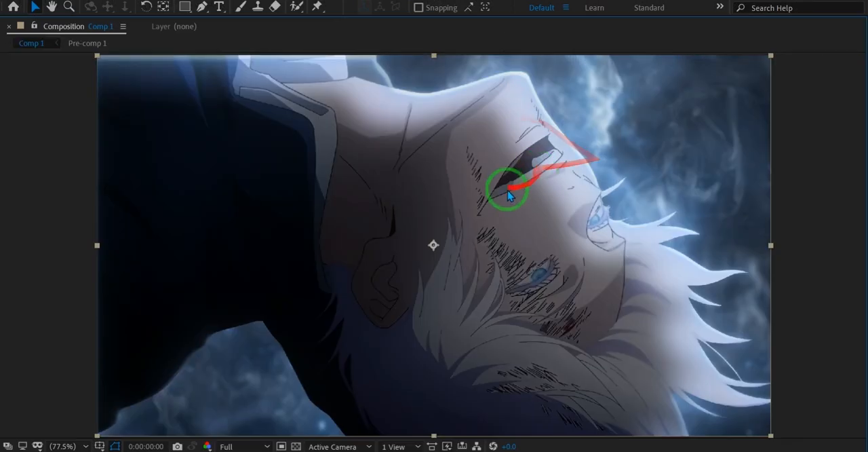
key("grave")
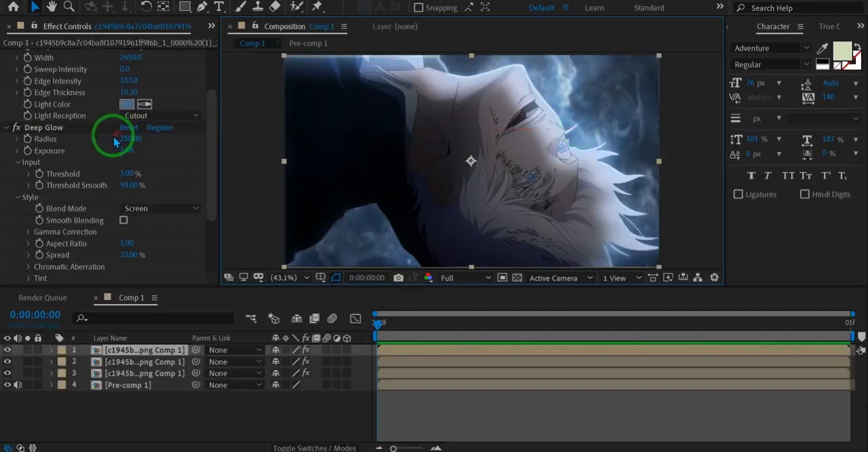
Step: Duplicate the top character layer and remove CC Light Sweep and Deep Glow from the new copy
left_click(165, 354)
key("ctrl+d")
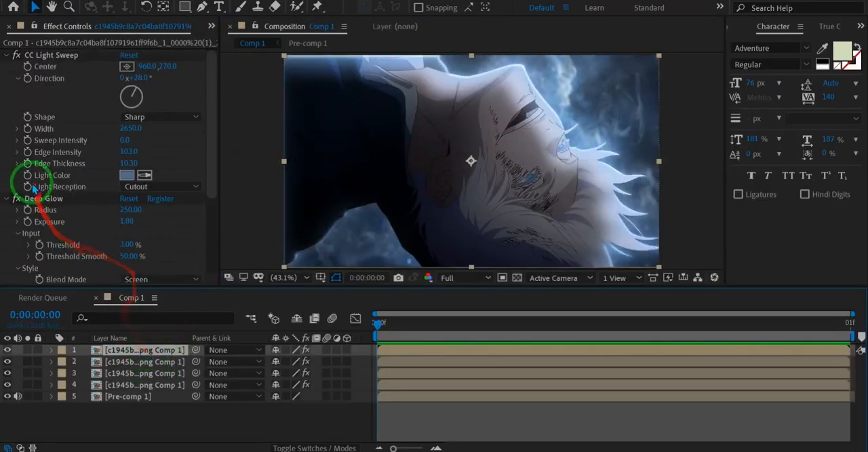
left_click(40, 198)
key("ctrl+a")
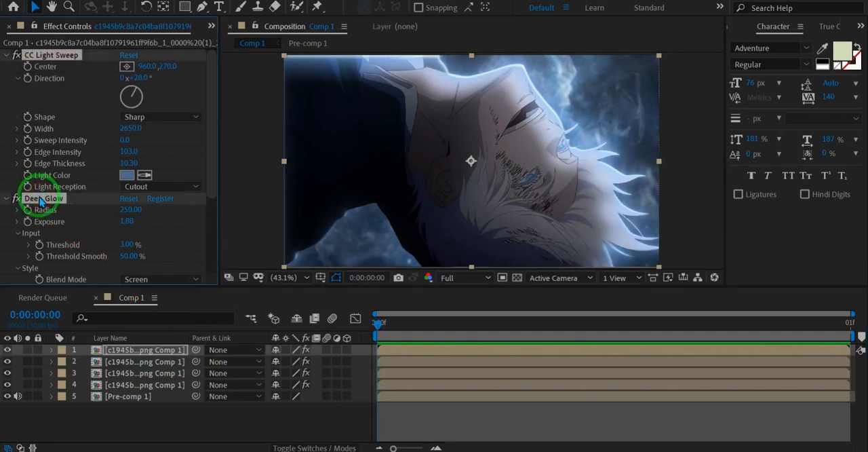
key("Delete")
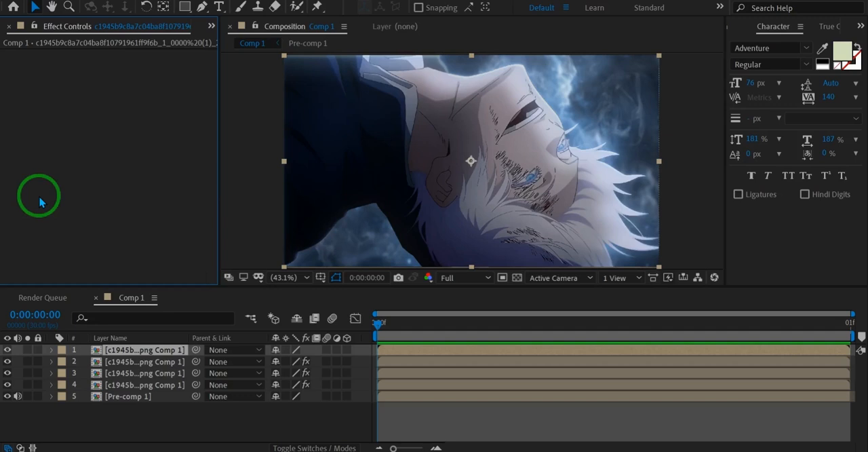
Step: Add the Set Channels and Set Matte effects to the new top copy
key("ctrl+space")
type("set")
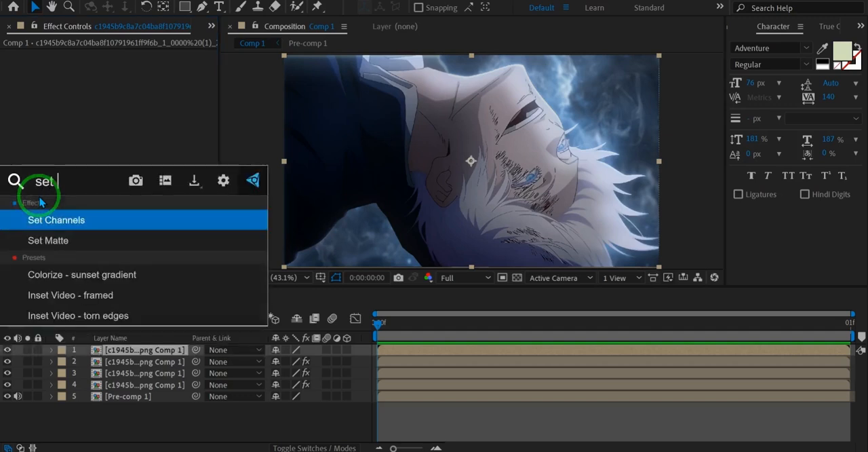
type(" cha")
key("Return")
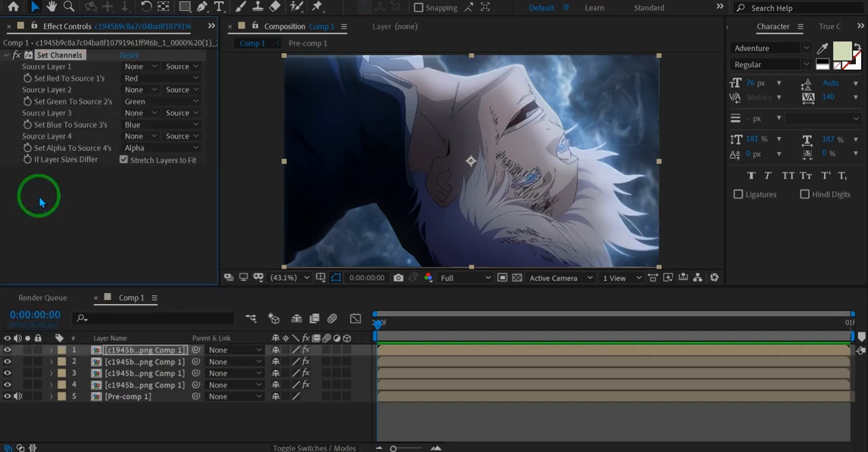
key("ctrl+space")
type("set")
key("Down")
key("Return")
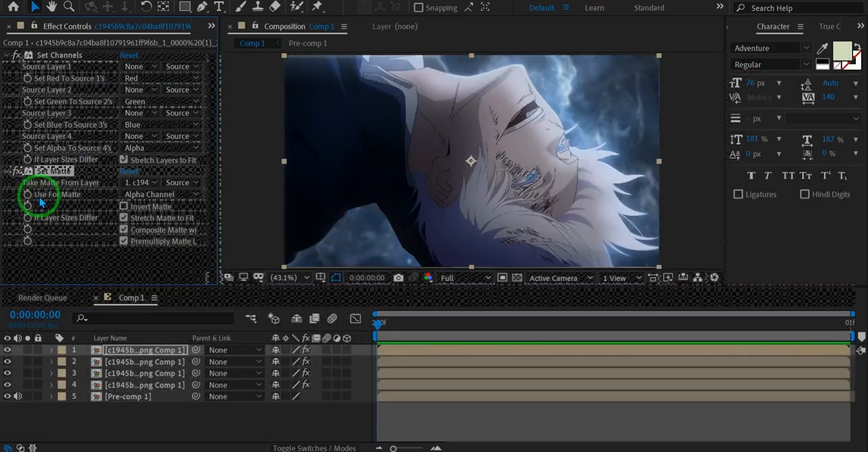
Step: Add Deep Glow followed by a second Set Matte effect to the top copy
key("ctrl+space")
type("deep")
key("Return")
key("ctrl+space")
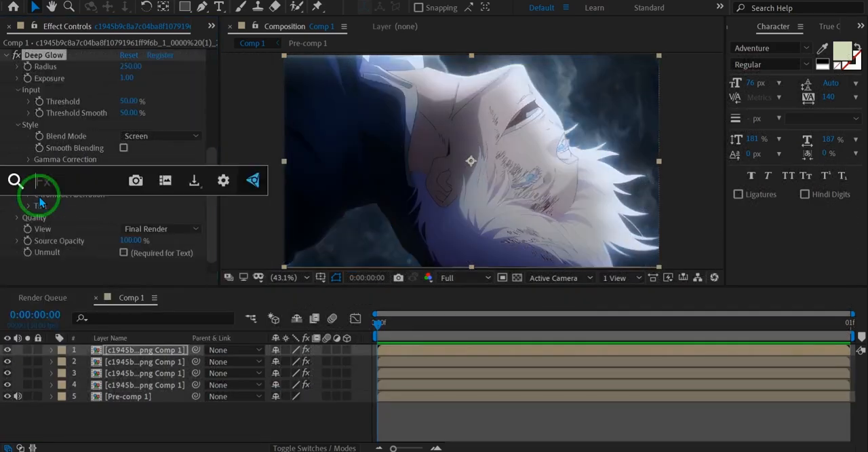
type("set mat")
key("Return")
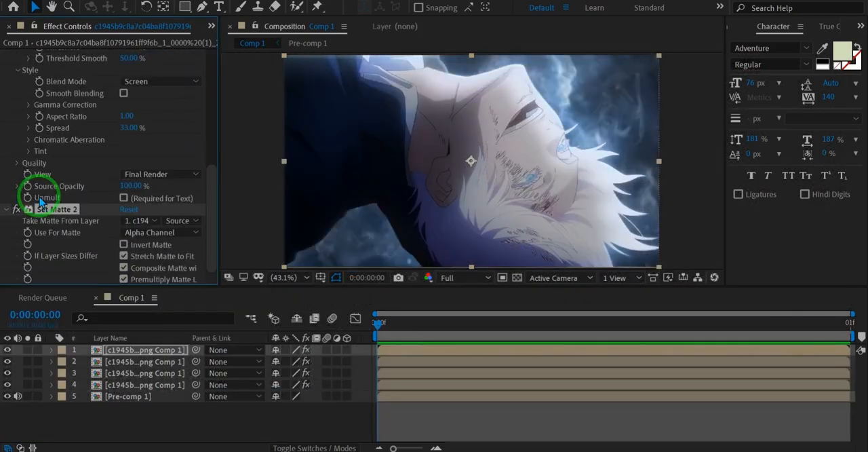
Step: Invert the first Set Matte and make both Set Matte effects take their matte from character layer 4
scroll(168, 155, "up", 6)
left_click(142, 141)
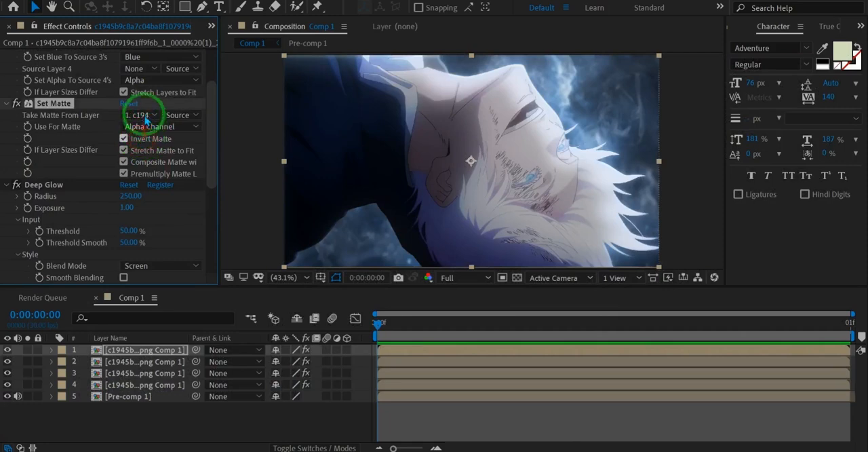
left_click(140, 114)
left_click(176, 189)
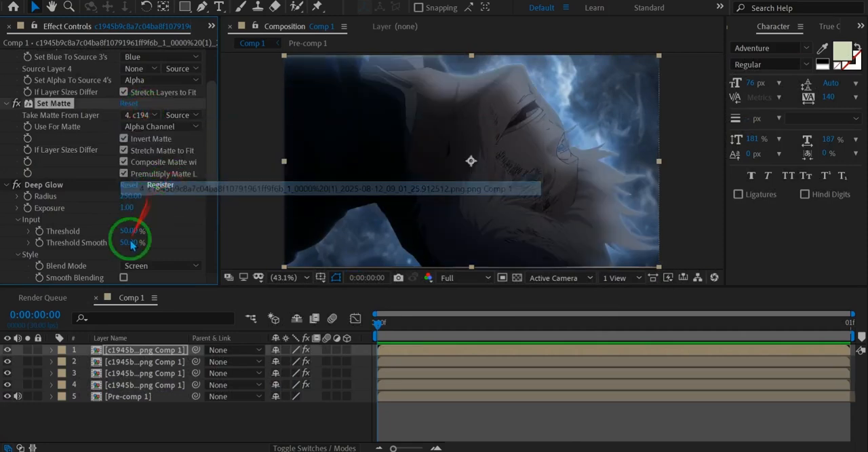
scroll(116, 246, "down", 5)
left_click(134, 223)
left_click(145, 305)
Step: Set all four Set Channels source layers to Pre-comp 1
scroll(116, 139, "up", 6)
left_click(135, 76)
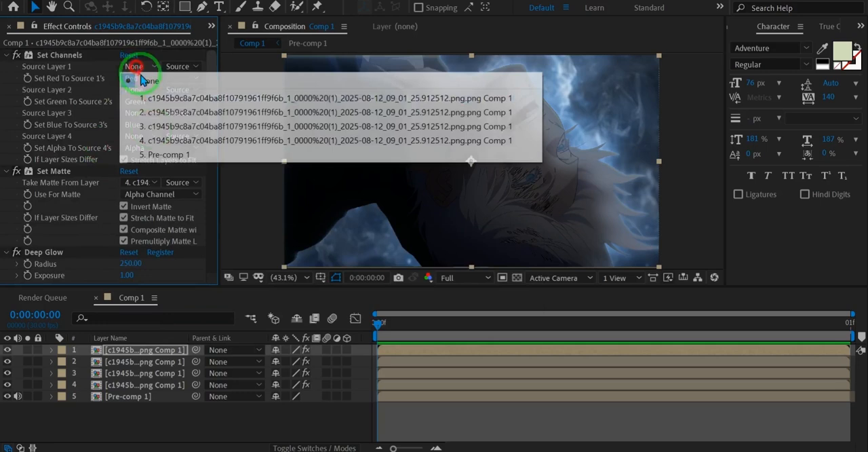
left_click(181, 155)
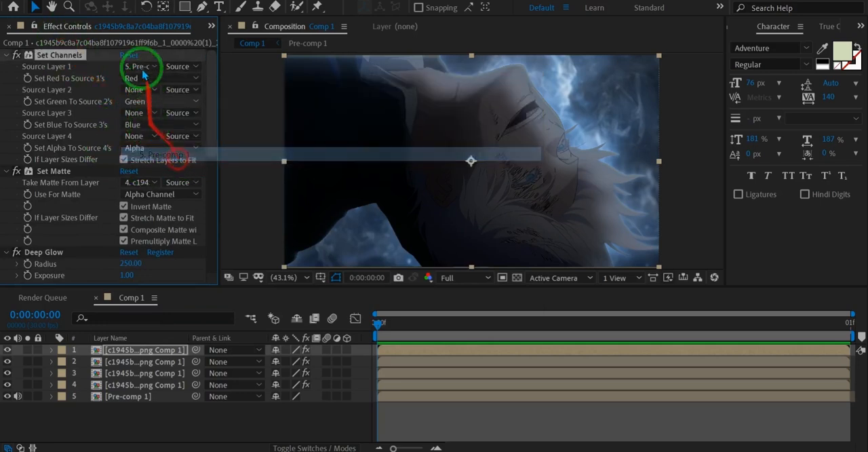
left_click(136, 90)
left_click(164, 178)
left_click(140, 124)
left_click(136, 113)
left_click(145, 200)
left_click(134, 136)
left_click(139, 224)
Step: Set all four Set Channels sources to use Effects & Masks
left_click(184, 70)
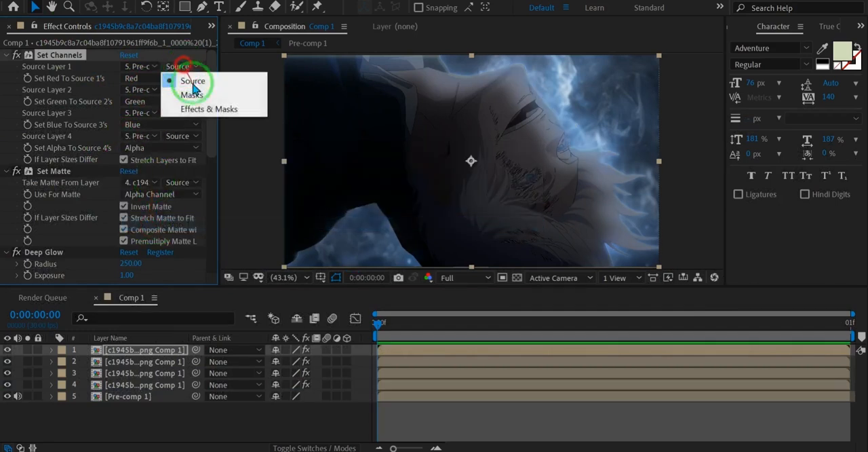
left_click(194, 108)
left_click(183, 89)
left_click(194, 134)
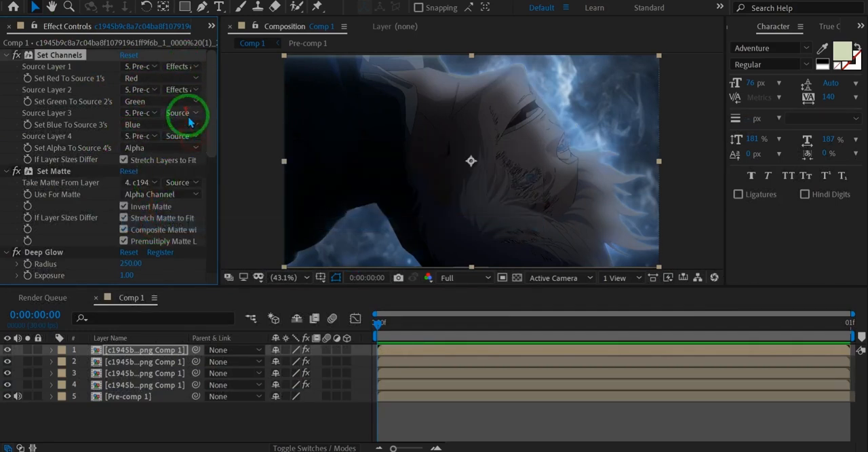
left_click(181, 112)
left_click(190, 155)
left_click(182, 139)
left_click(173, 173)
Step: Enable Unmult in the Deep Glow effect of the new top copy
scroll(40, 160, "down", 3)
scroll(82, 203, "down", 9)
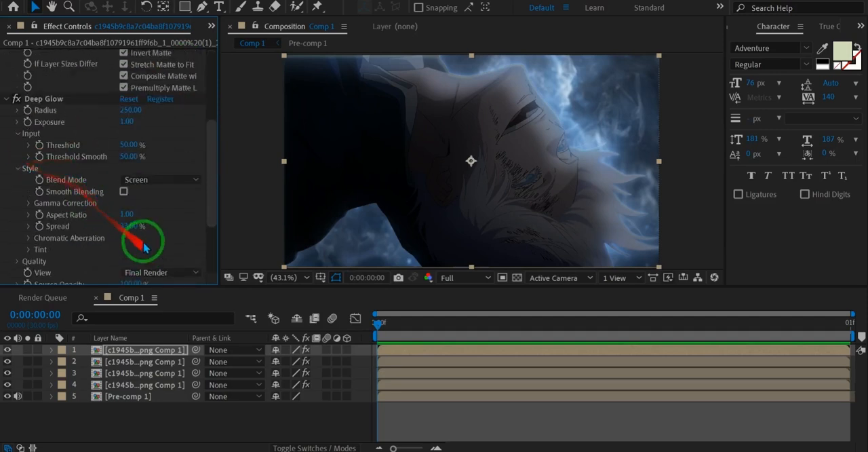
left_click(124, 251)
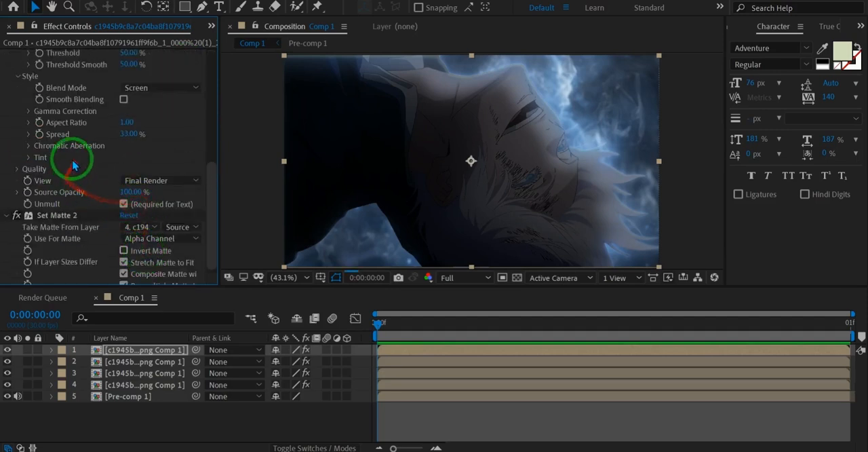
scroll(74, 165, "up", 3)
scroll(74, 161, "down", 3)
scroll(85, 142, "up", 1)
Step: With the top copy soloed, set its Deep Glow threshold to 0% and exposure to 1.97, and compare the composite with the layer hidden
left_click(28, 350)
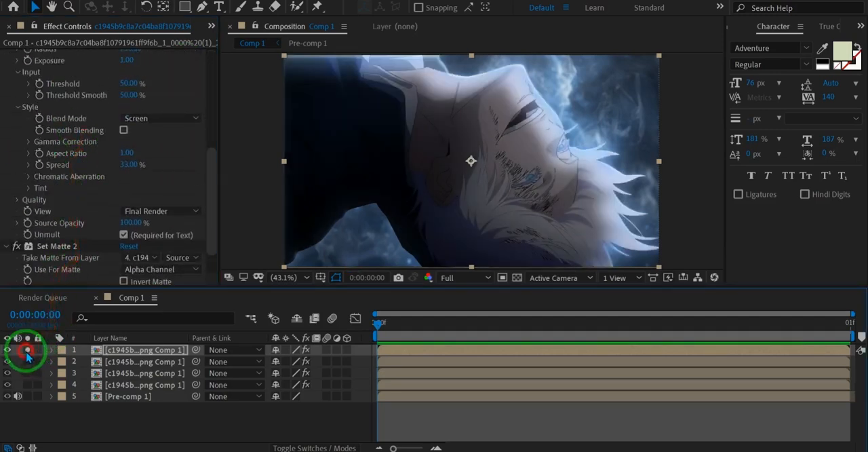
scroll(110, 152, "up", 1)
left_click(133, 114)
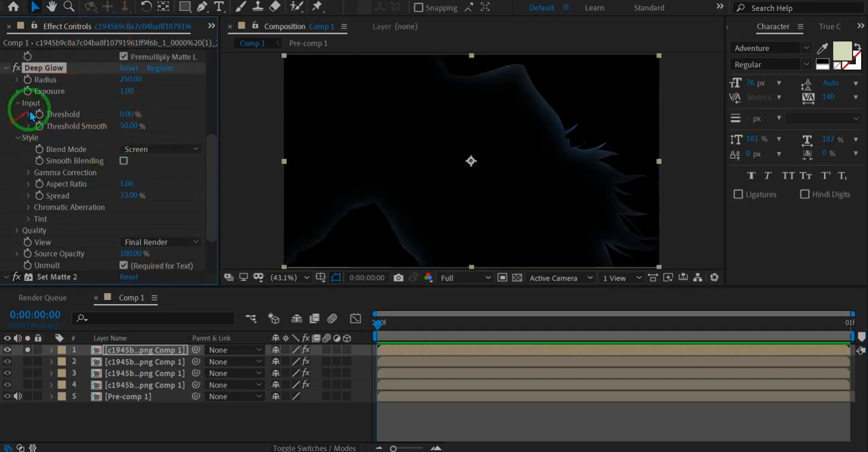
left_click_drag(143, 86, 162, 103)
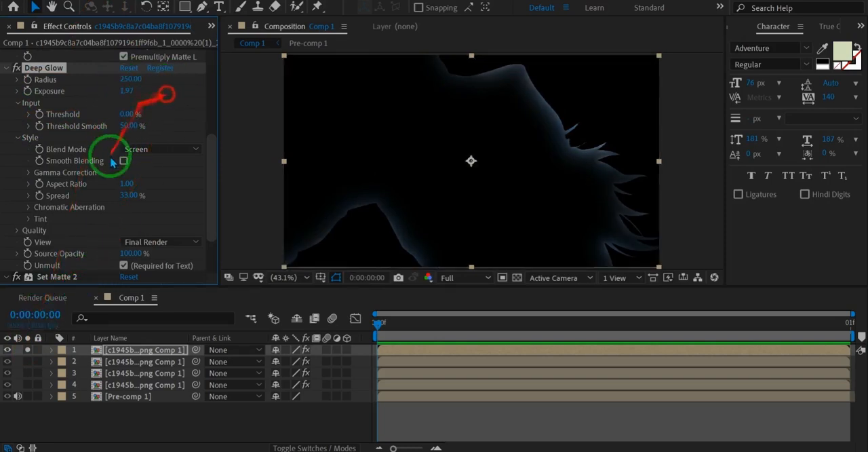
left_click(28, 352)
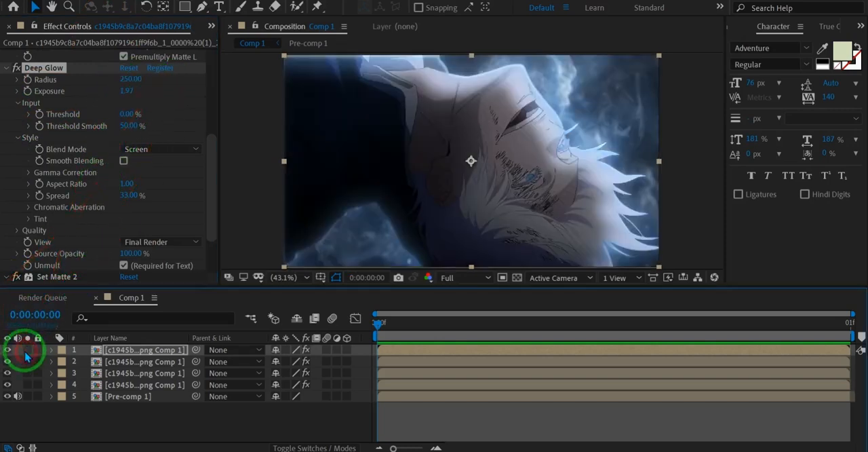
left_click(8, 350)
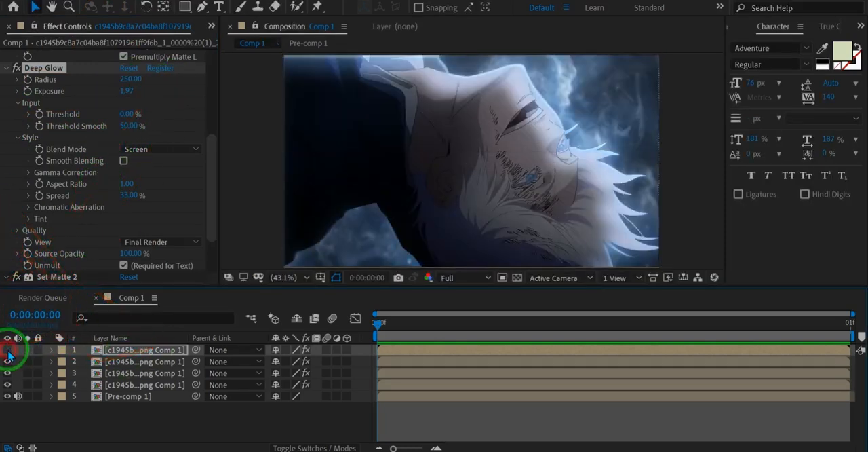
left_click(8, 350)
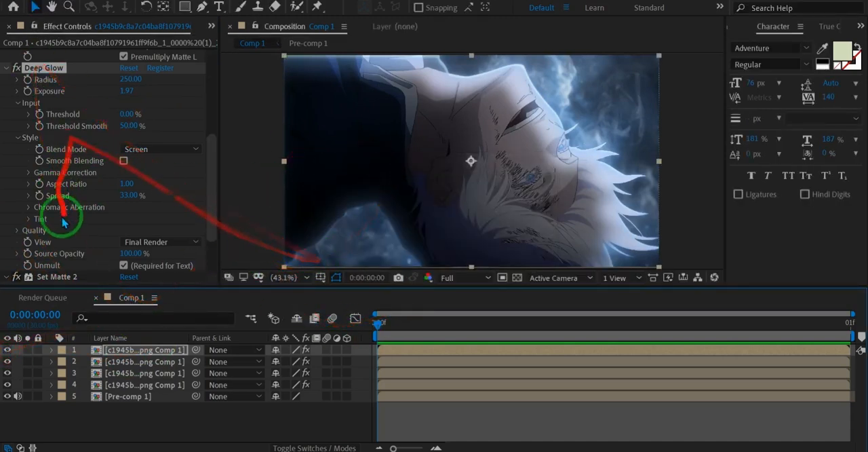
Step: Inside the character comp, add an adjustment layer and draw a small closed curved mask on the dark jacket beside the collar
left_click(319, 428)
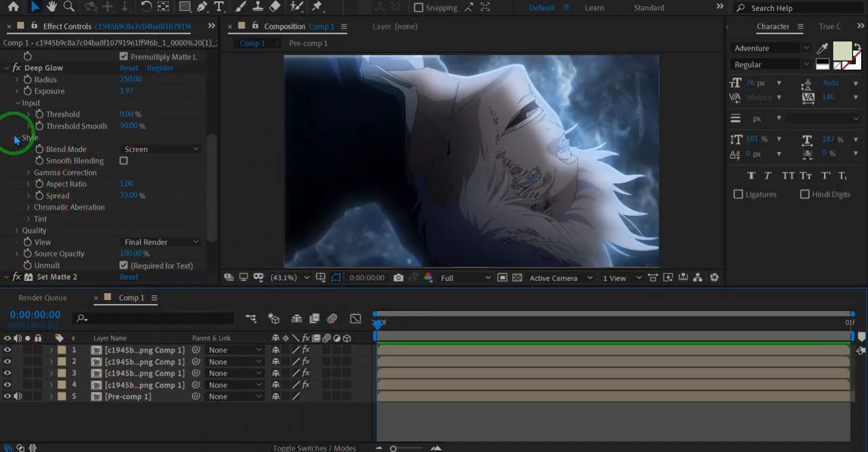
left_click(167, 386)
double_click(160, 383)
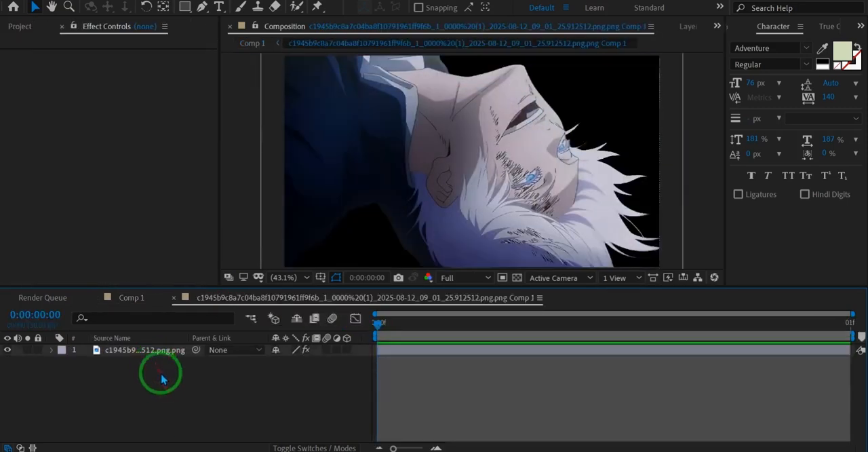
key("ctrl+alt+y")
key("g")
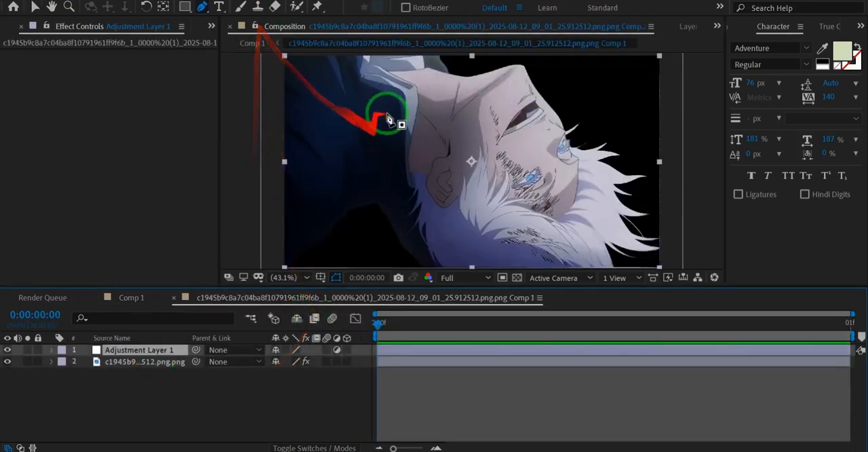
left_click_drag(386, 109, 348, 106)
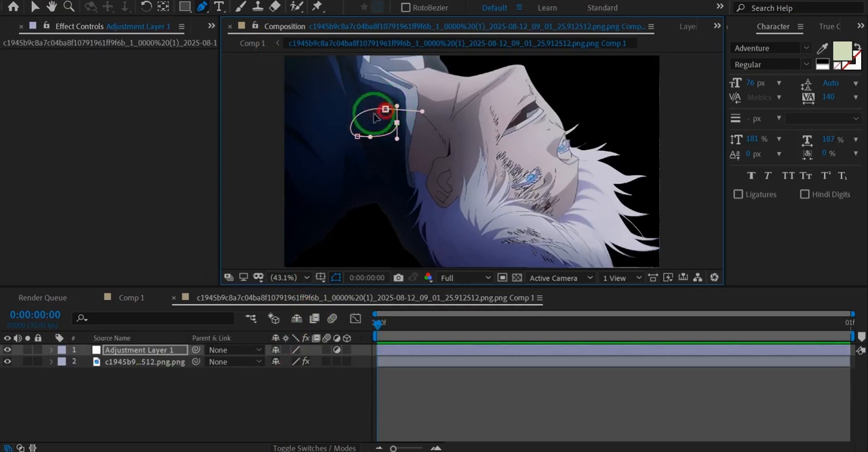
Step: Apply Exposure to the masked adjustment layer, raise its exposure slightly, and feather the mask
key("ctrl+space")
type("expo")
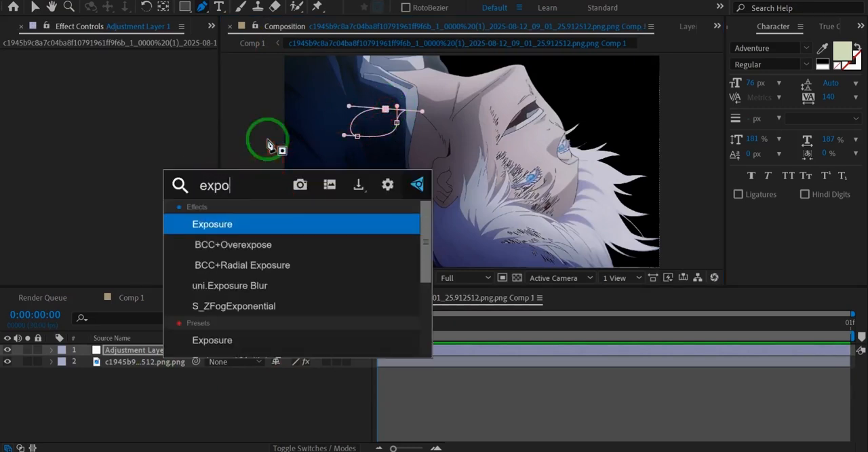
key("Return")
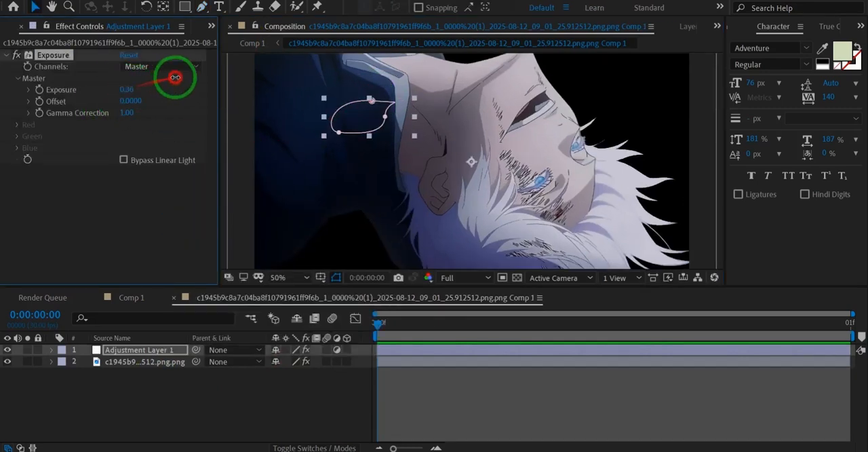
key("f")
left_click_drag(304, 375, 328, 361)
left_click(313, 405)
Step: Examine the composite in Comp 1 around the character's neck, collar and jacket
scroll(360, 94, "down", 2)
scroll(291, 130, "up", 2)
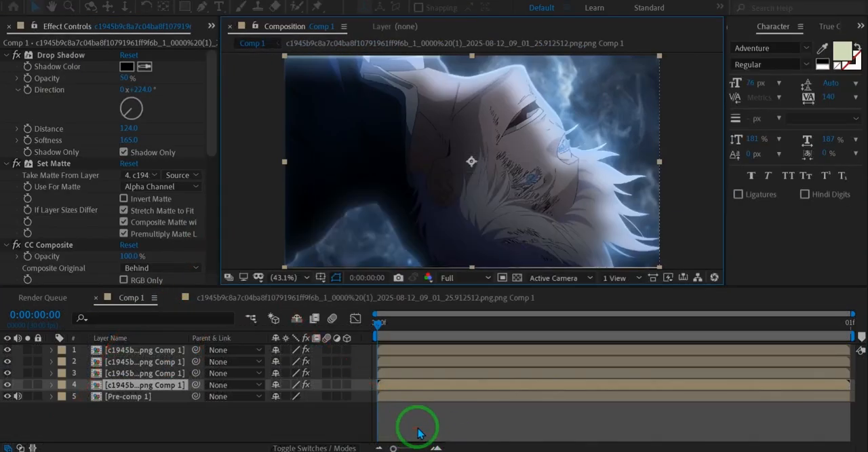
scroll(331, 99, "up", 2)
left_click_drag(333, 101, 540, 200)
scroll(503, 189, "down", 1)
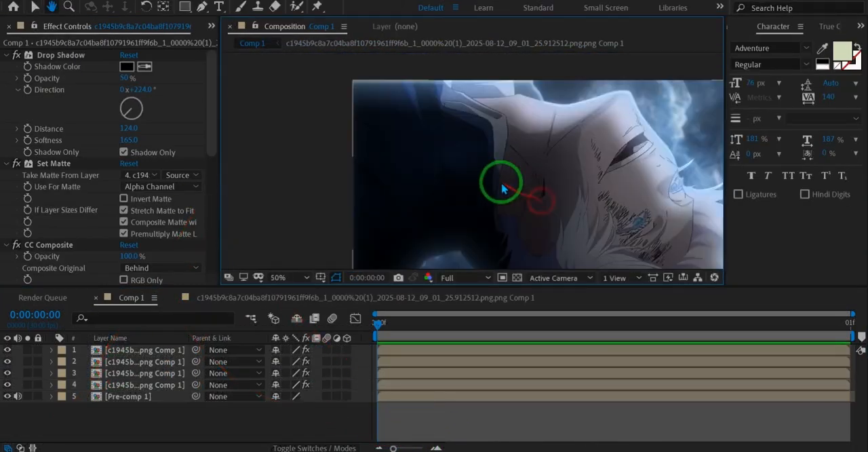
key("shift+slash")
scroll(137, 27, "up", 1)
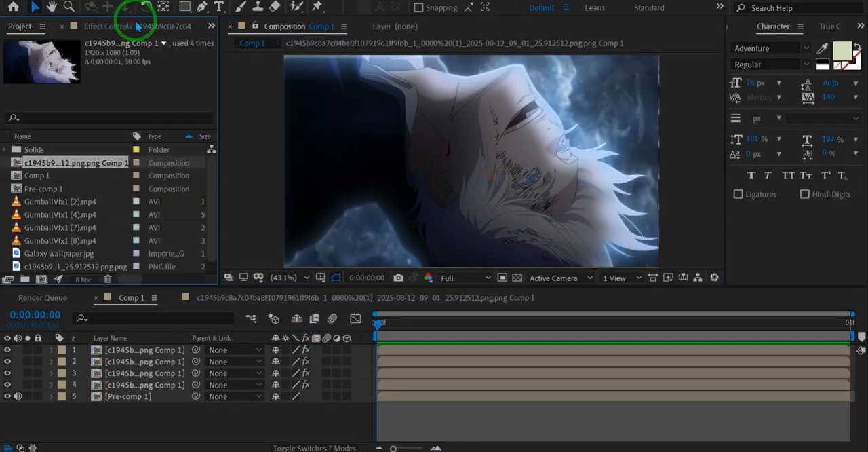
Step: Import GumballVfx1 (6).mp4, place it as the top layer of Comp 1, and time-remap it to 0:00:03:15
double_click(9, 214)
left_click(186, 116)
double_click(620, 85)
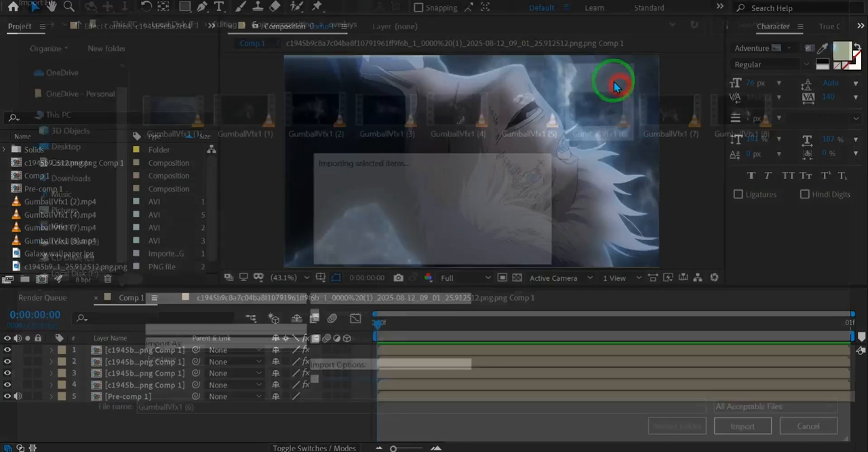
left_click_drag(63, 229, 139, 354)
key("s")
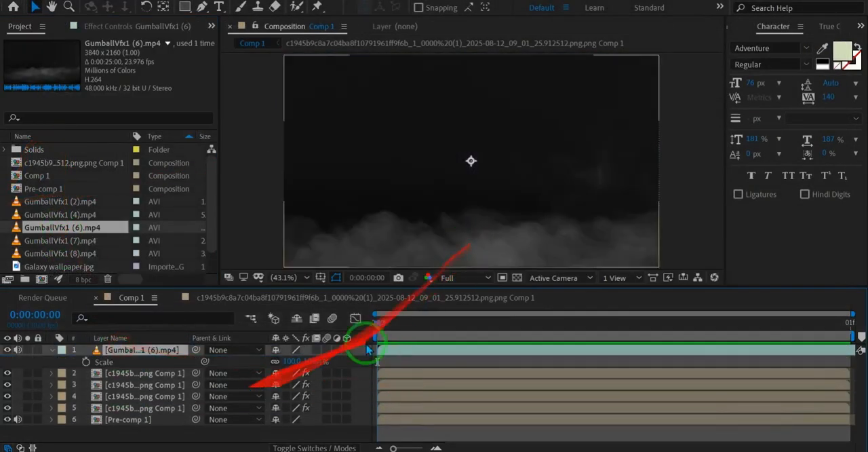
key("ctrl+alt+t")
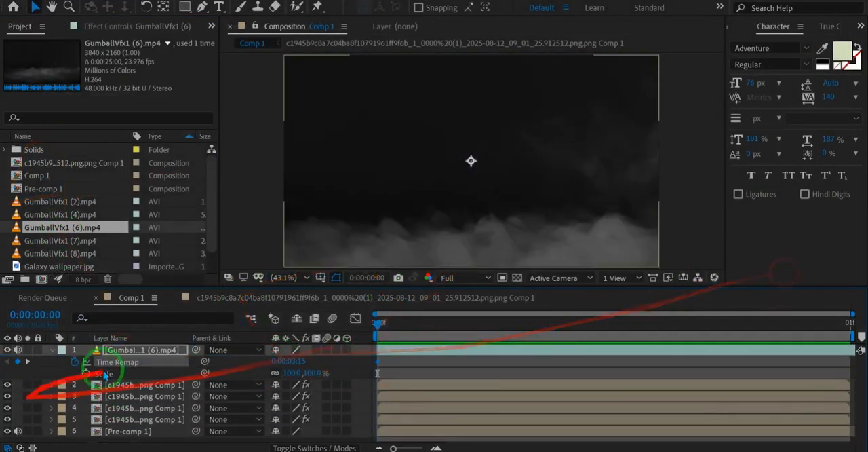
Step: Give the fog layer a blending mode that drops out its black background and set its opacity to 44%
right_click(144, 351)
left_click(299, 197)
key("t")
left_click_drag(294, 355, 235, 356)
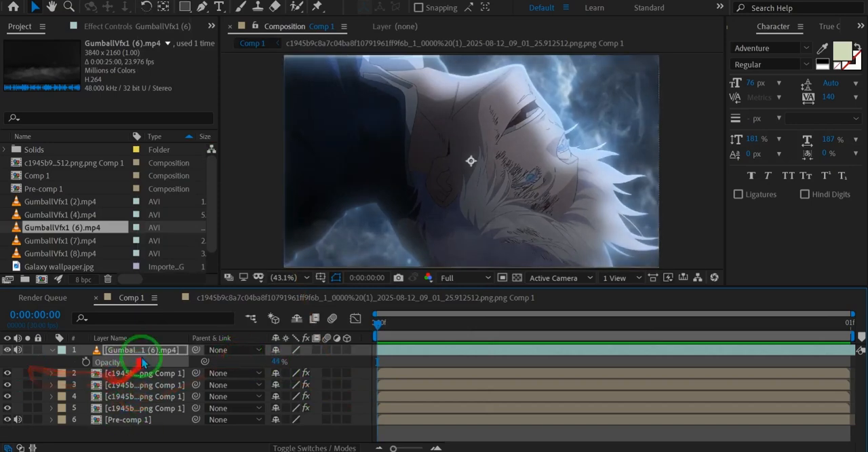
Step: Apply VC Color Vibrance to the fog layer and tint it a muted light blue
key("ctrl+space")
type("vc")
key("Return")
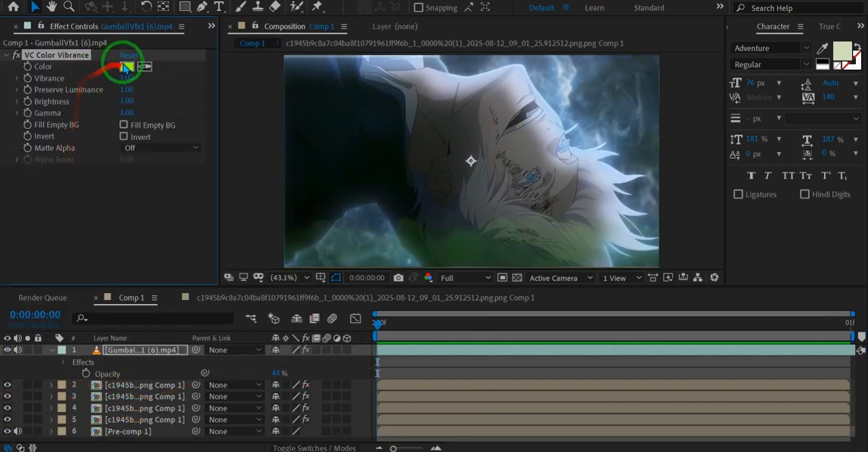
left_click(125, 69)
left_click_drag(585, 330, 479, 326)
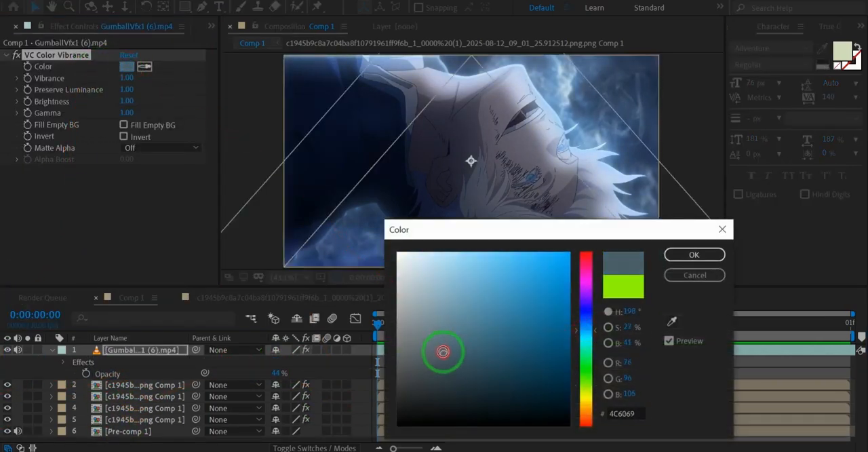
left_click(460, 304)
left_click(695, 255)
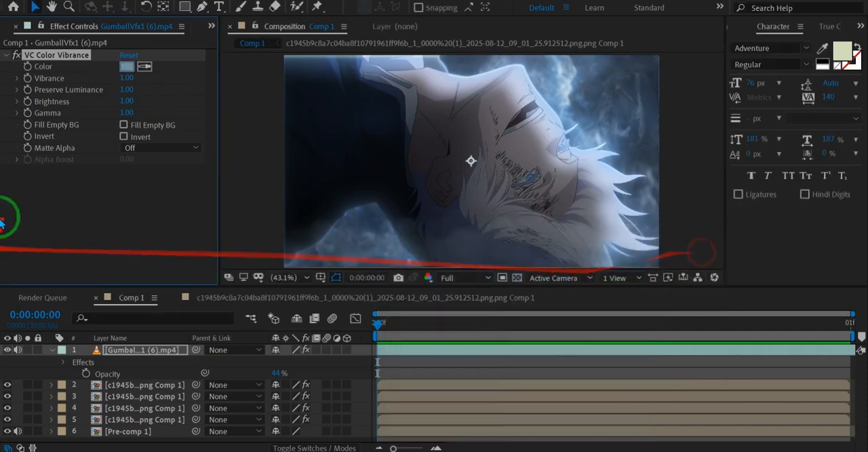
Step: Apply BCC Lens Blur OBS to the fog layer with an iris scale of 3.0 and a gamma of 10.0
key("ctrl+space")
type("bcc lens")
key("Return")
left_click(128, 151)
type("1")
left_click(172, 168)
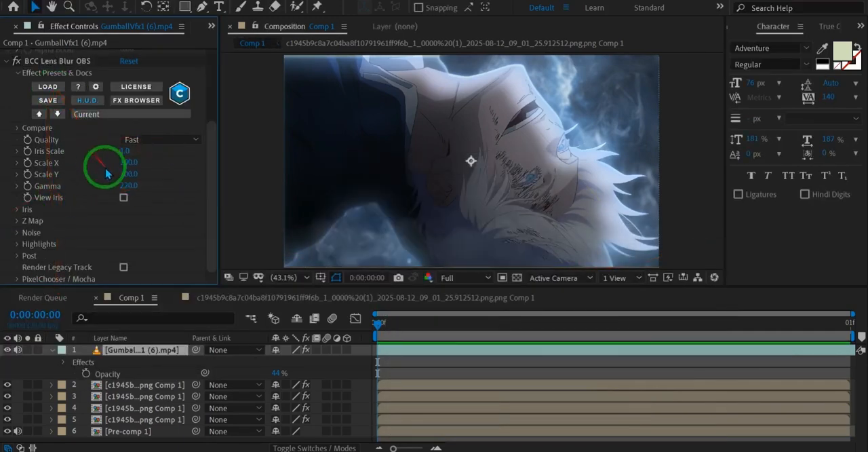
left_click_drag(124, 185, 2, 245)
left_click(116, 236)
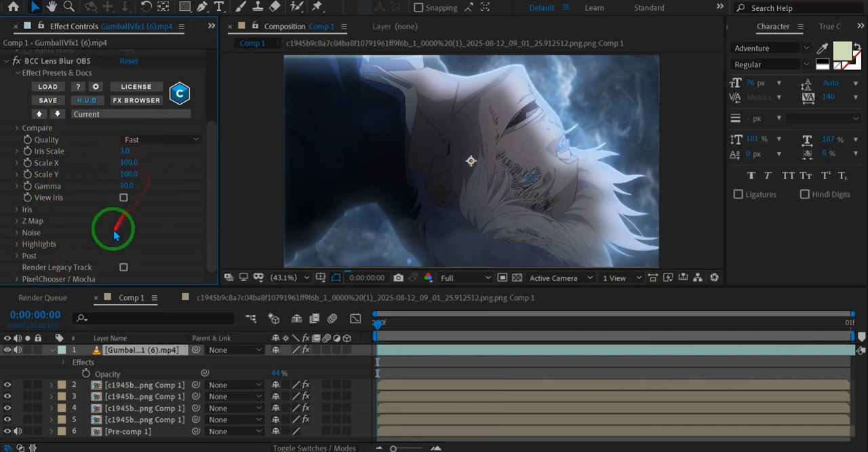
Step: Import GumballVfx1 (1).m4v and place it directly beneath the fog layer
left_click(89, 28)
left_click(22, 27)
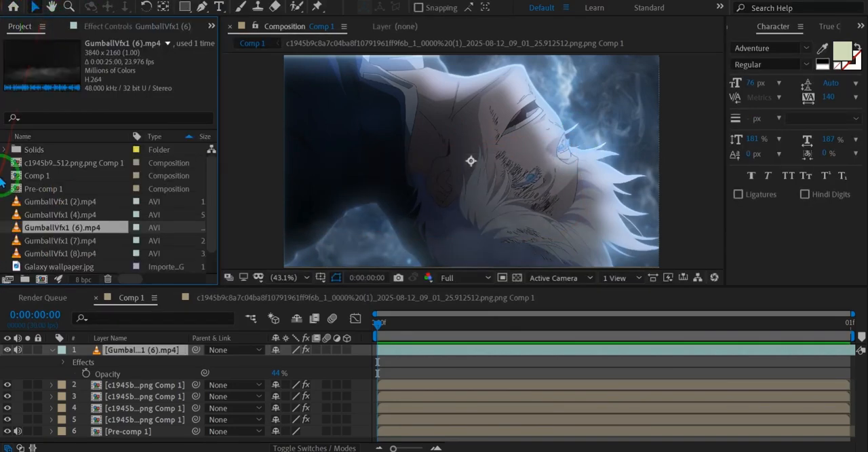
double_click(2, 180)
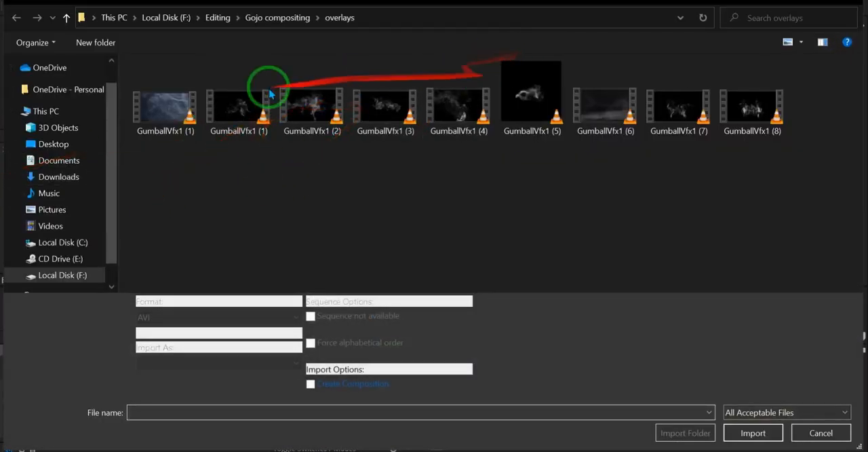
double_click(190, 124)
left_click_drag(73, 266, 136, 357)
Step: Scale the GumballVfx1 (1).m4v layer to 199.2% and time-remap it to 0:00:02:26
key("s")
left_click_drag(310, 394, 356, 379)
key("ctrl+alt+t")
left_click_drag(298, 396, 726, 310)
Step: Draw an elliptical mask over most of the frame on the GumballVfx1 (1).m4v layer, set to Subtract with an 80-pixel feather
scroll(479, 156, "down", 2)
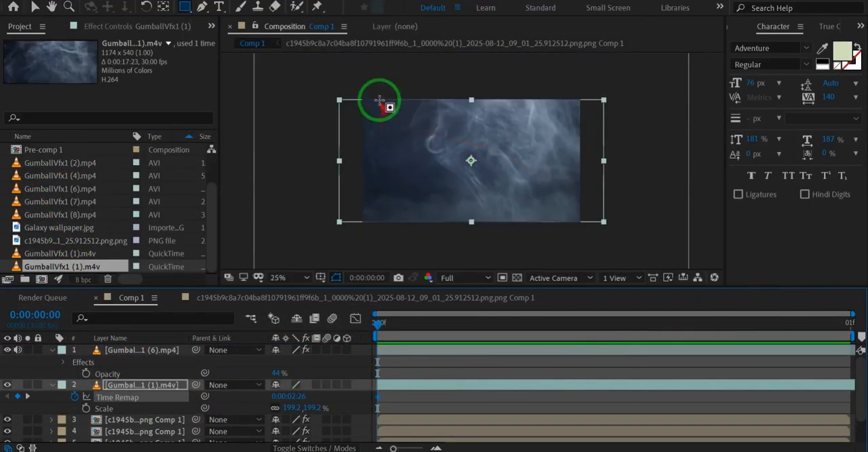
left_click_drag(378, 110, 570, 214)
key("u")
key("m")
key("m")
left_click(285, 397)
left_click(298, 323)
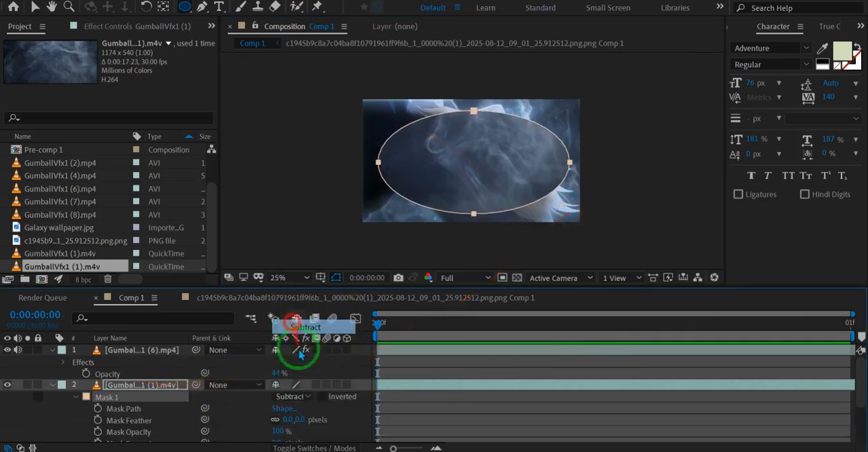
left_click_drag(297, 419, 303, 439)
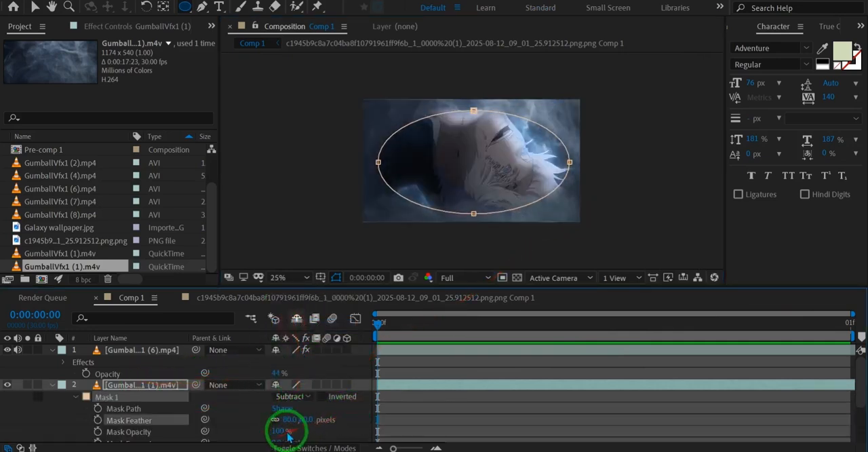
Step: Set the masked smoke layer's blending mode to Screen and its opacity to 42%
scroll(291, 420, "down", 1)
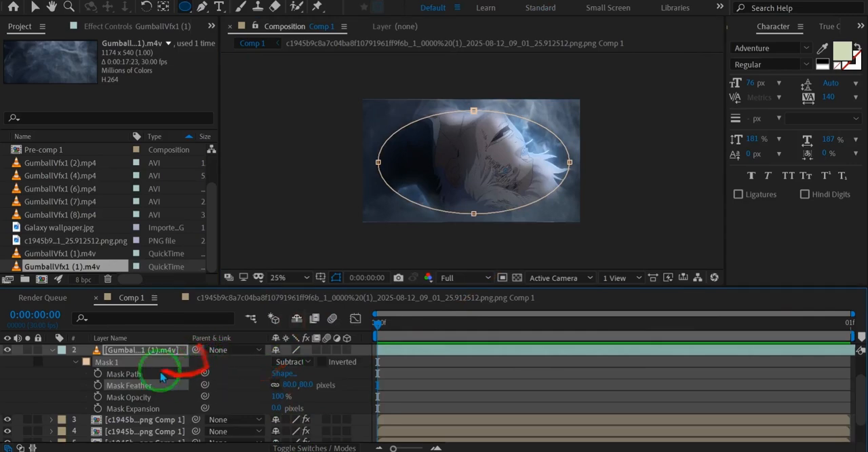
right_click(134, 360)
mouse_move(280, 151)
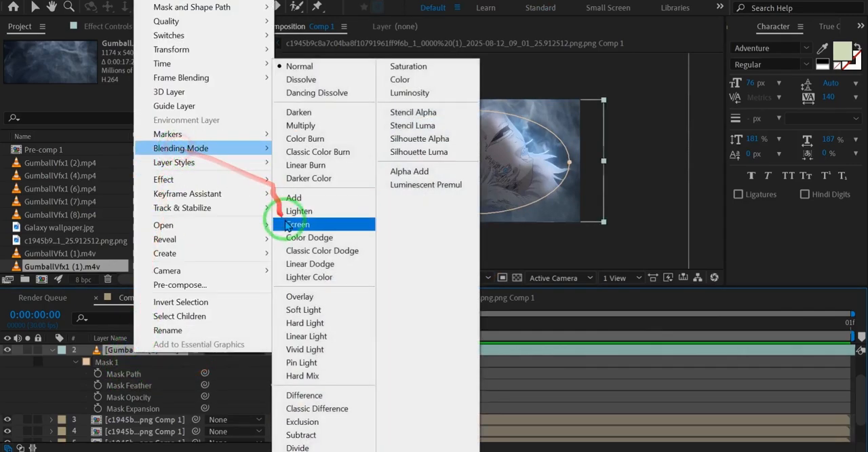
left_click(290, 217)
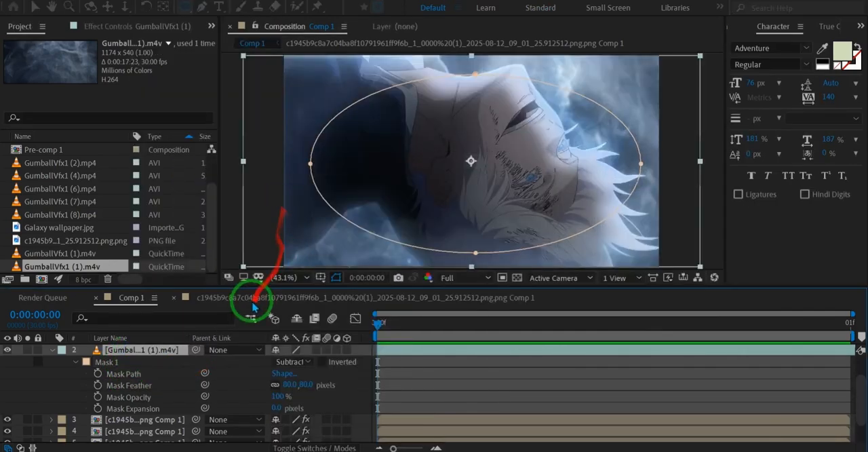
key("t")
left_click_drag(284, 378, 214, 367)
left_click(403, 390)
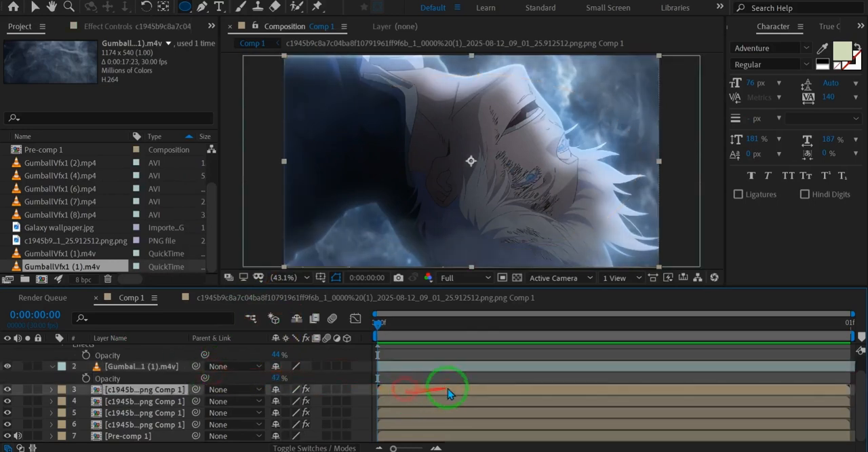
Step: Copy VC Color Vibrance and BCC Lens Blur OBS from the fog layer onto the masked smoke layer, and save the project
left_click(126, 370)
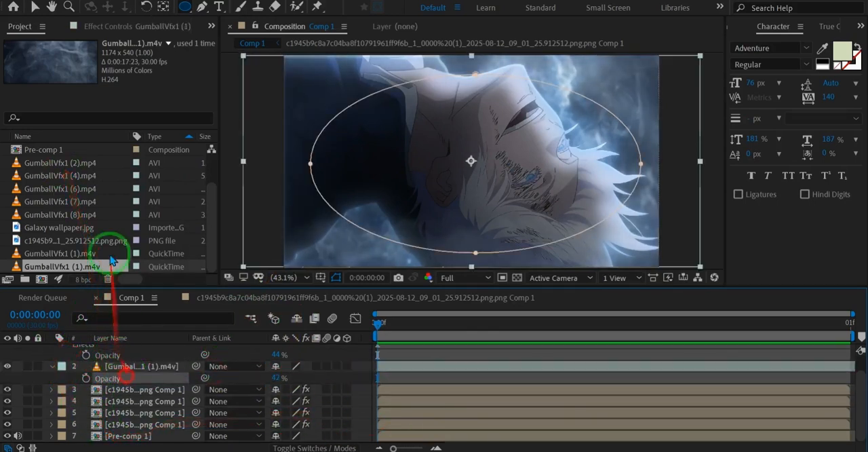
left_click(102, 27)
scroll(131, 335, "up", 1)
left_click(129, 358)
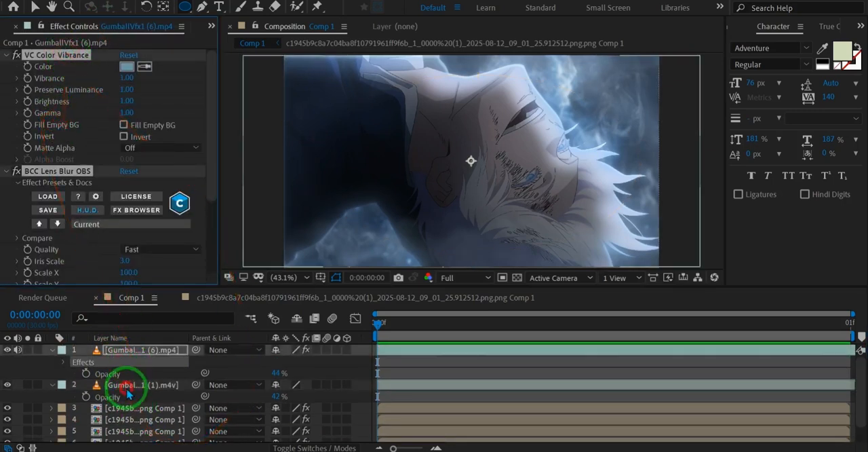
left_click(162, 388)
key("ctrl+v")
left_click(449, 405)
key("ctrl+s")
Step: Open the Pre-comp 1 background composition from the layer stack of Comp 1
left_click(141, 388)
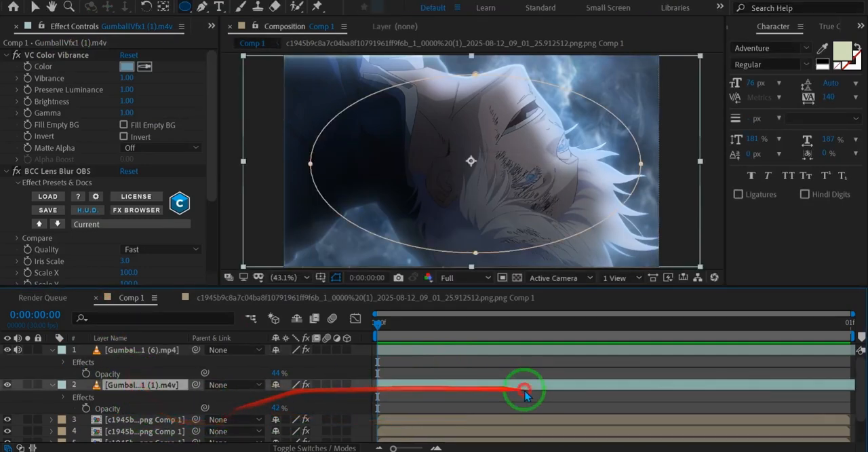
left_click(494, 421)
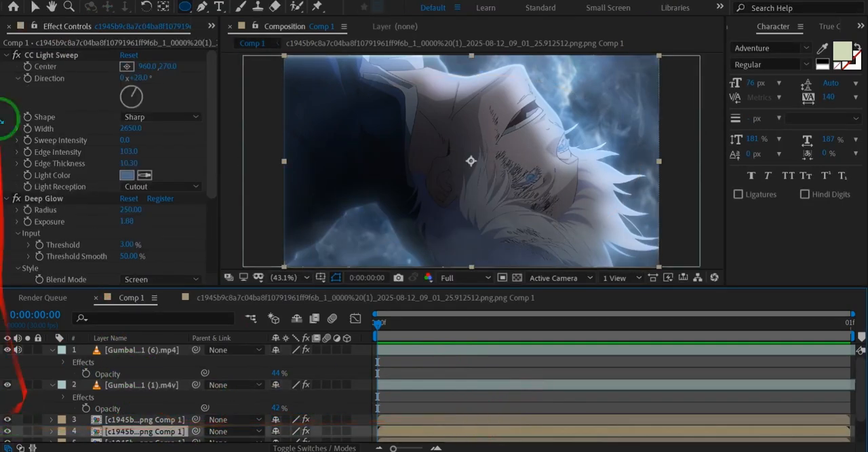
scroll(55, 35, "up", 1)
scroll(174, 407, "down", 3)
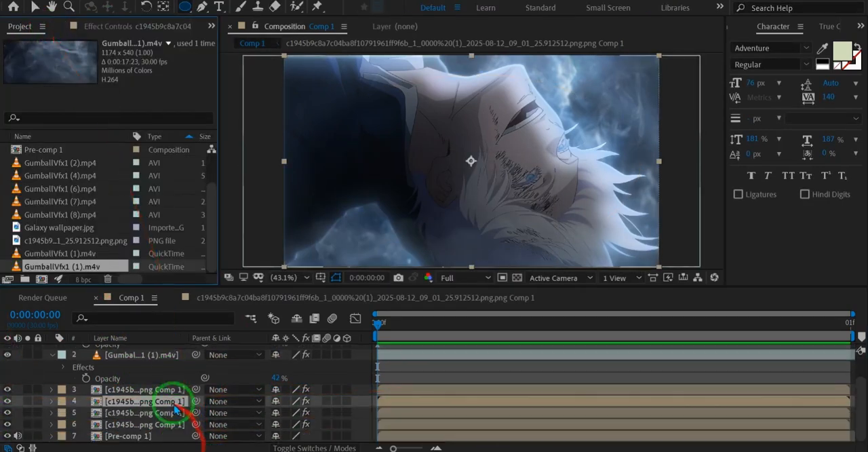
double_click(123, 437)
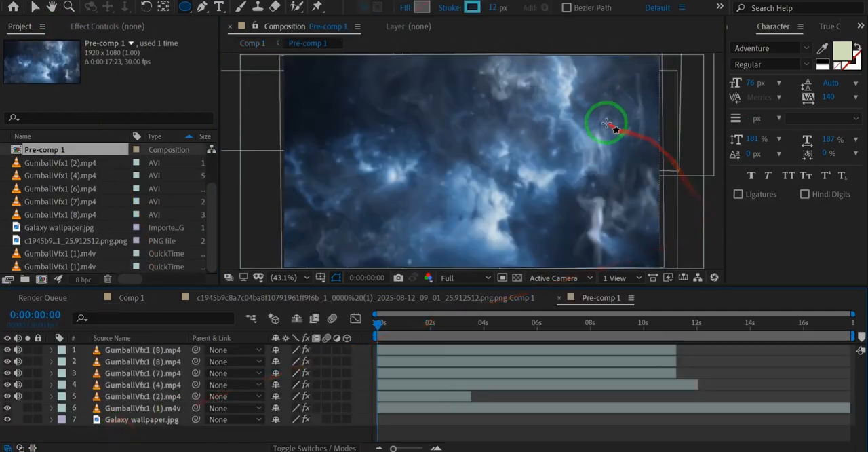
Step: Set the GumballVfx1 (4).mp4 layer's opacity to 9% in Pre-comp 1, and return to Comp 1
scroll(624, 112, "up", 1)
left_click(99, 384)
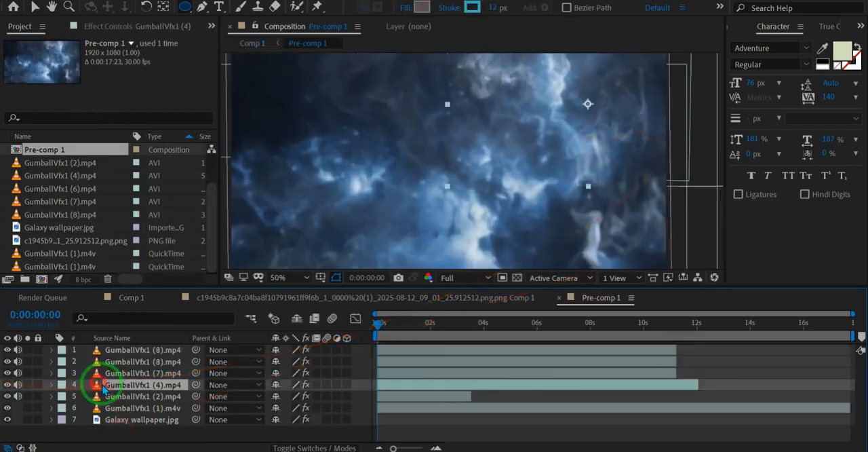
left_click(116, 396)
left_click(116, 386)
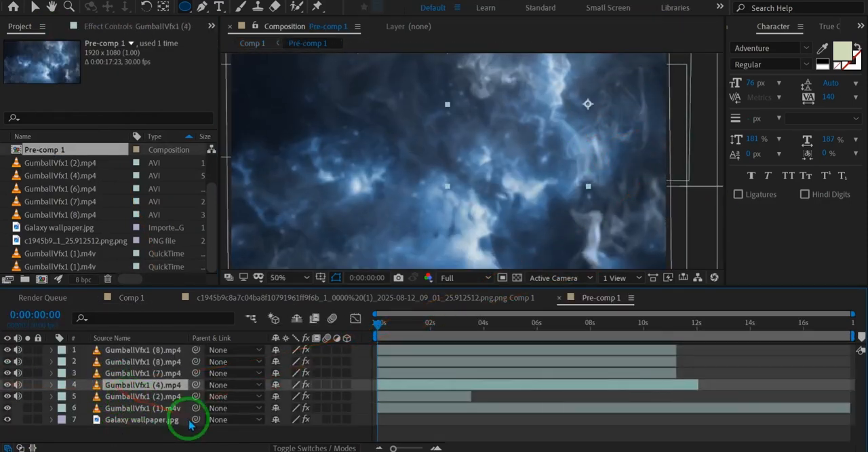
key("t")
left_click_drag(249, 396, 263, 397)
key("Tab")
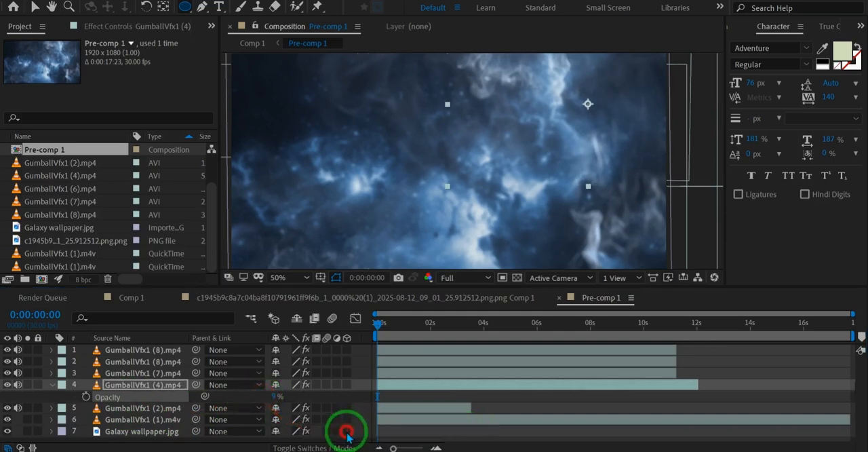
left_click(348, 435)
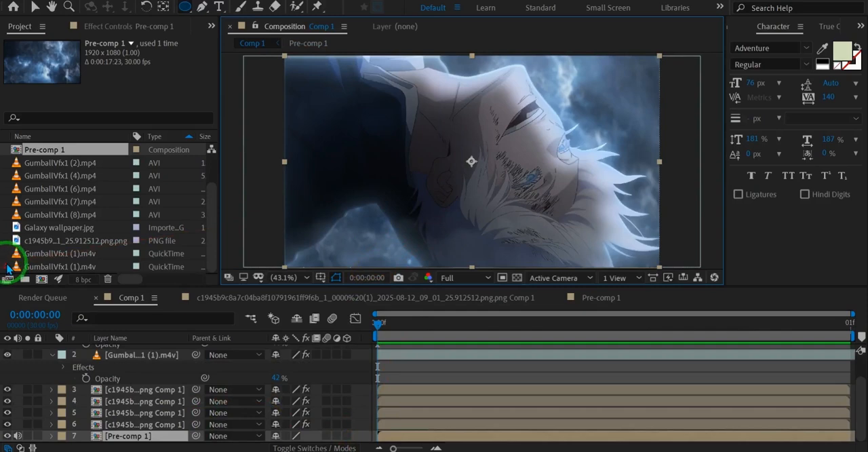
Step: Import GumballVfx1 (8).mp4 from the overlays folder and add it to Comp 1 directly below the GumballVfx1 (1).m4v layer
double_click(9, 268)
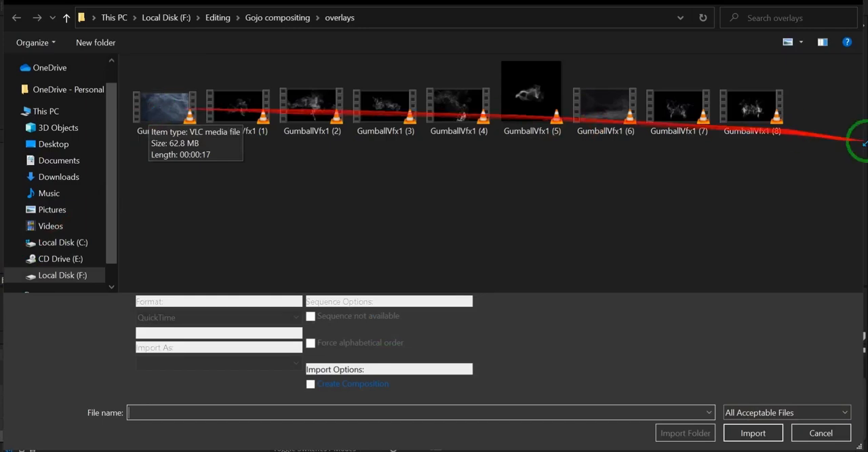
left_click(750, 103)
right_click(750, 103)
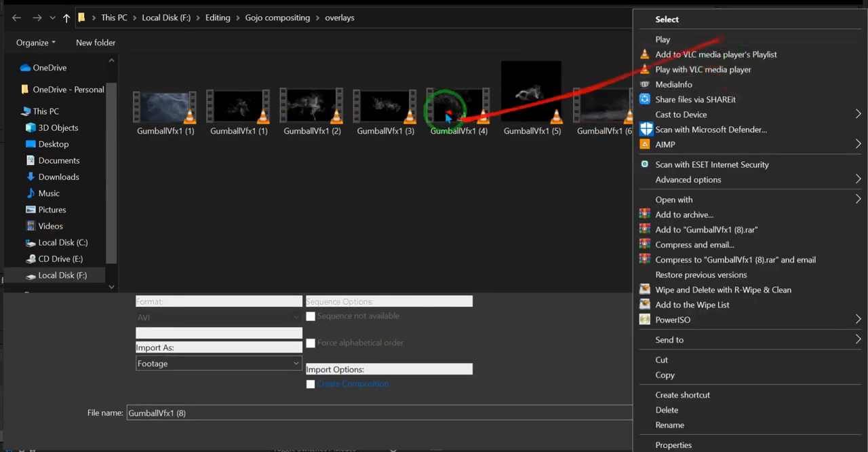
left_click(543, 200)
double_click(746, 119)
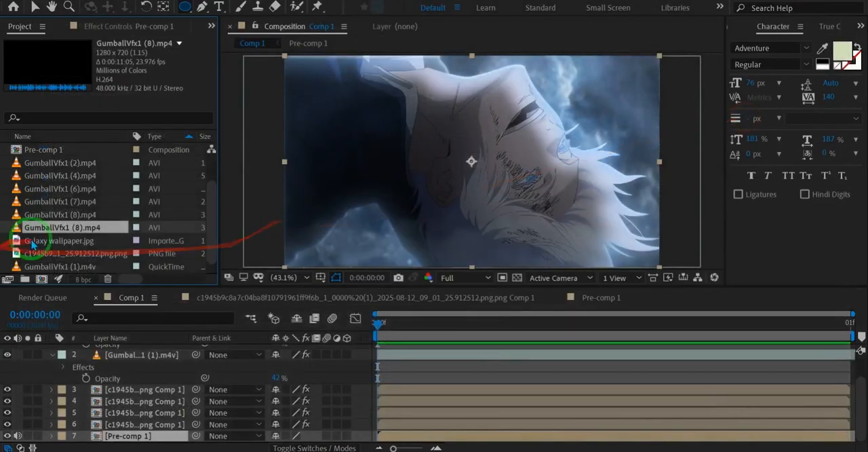
left_click_drag(56, 230, 118, 367)
Step: Set the GumballVfx1 (8).mp4 layer's blending mode to Screen and time-remap it to 0:00:02:06
key("s")
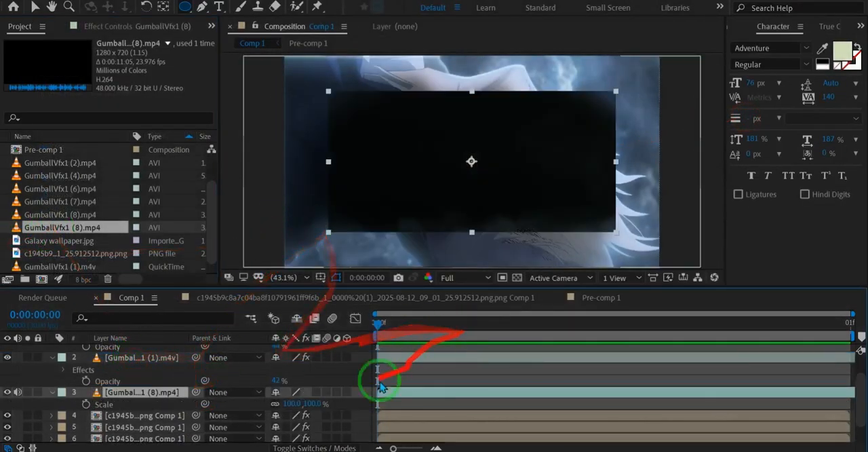
right_click(165, 407)
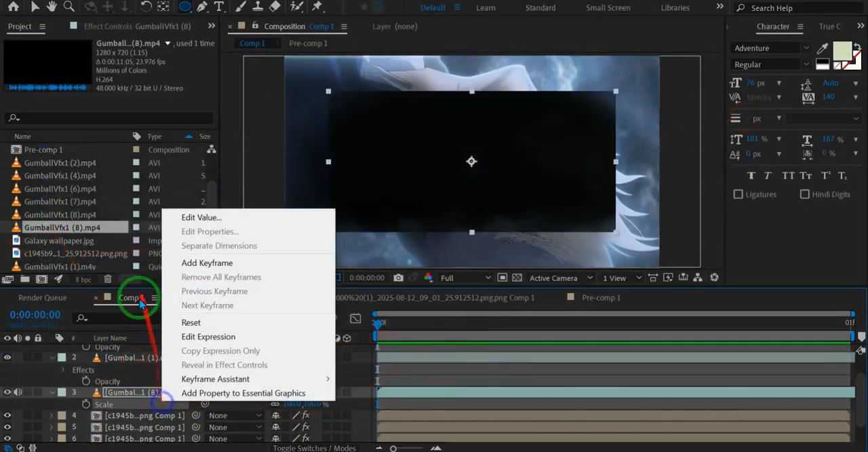
right_click(126, 394)
mouse_move(172, 197)
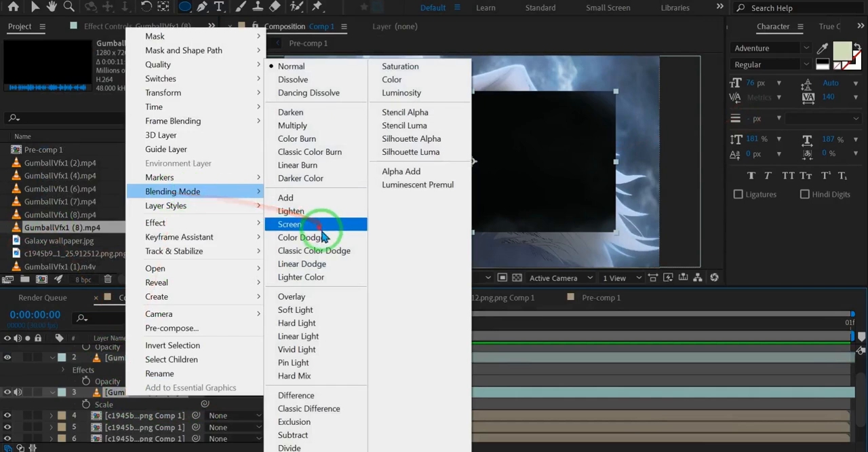
left_click(326, 225)
key("ctrl+alt+t")
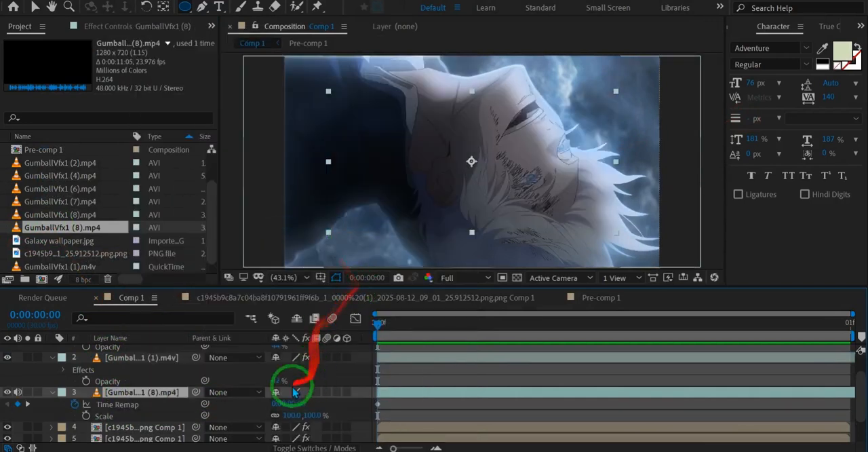
left_click_drag(571, 339, 597, 325)
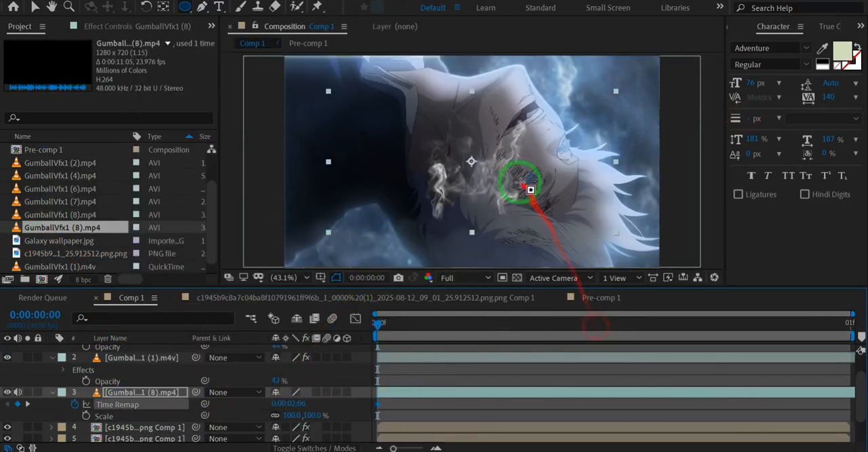
Step: Scale down the GumballVfx1 (8).mp4 smoke and move it over the dark clothing beside the character's neck
left_click_drag(511, 202, 456, 204)
key("s")
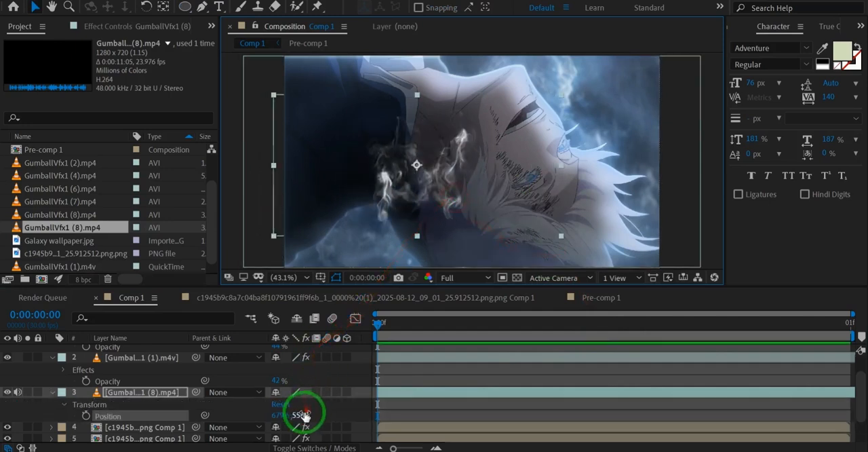
left_click_drag(310, 404, 303, 404)
left_click_drag(445, 144, 386, 110)
left_click_drag(382, 178, 377, 173)
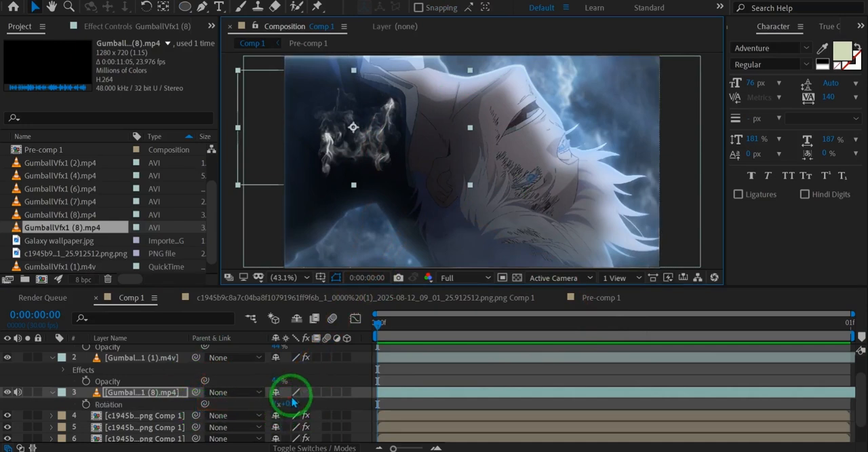
Step: Tilt the GumballVfx1 (8).mp4 smoke counterclockwise, enlarge it to 126.8%, and shift it toward the image's left edge
left_click_drag(285, 406, 146, 407)
key("s")
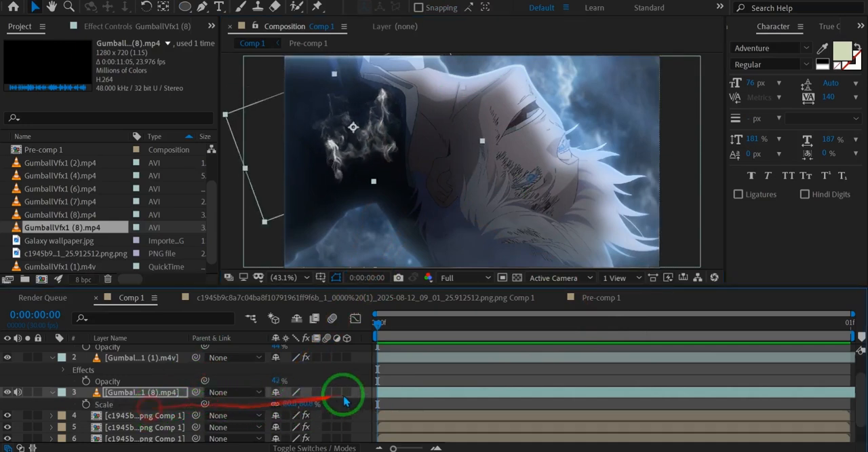
left_click_drag(310, 406, 340, 399)
left_click_drag(342, 150, 300, 165)
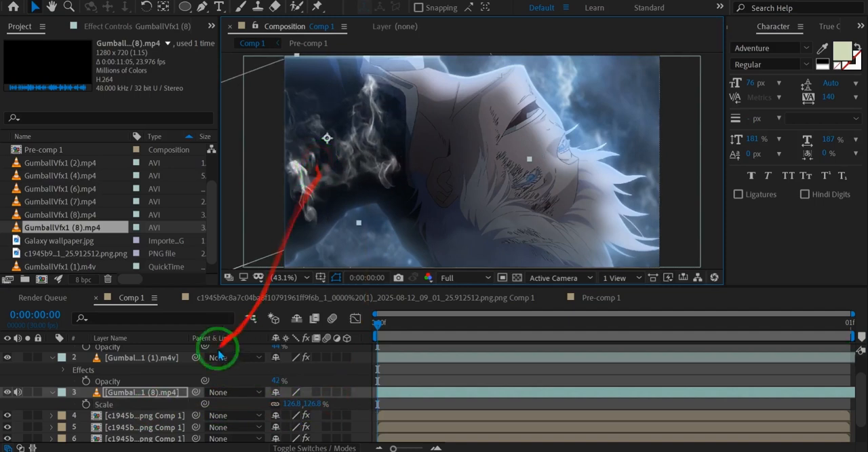
Step: Paste VC Color Vibrance and BCC Lens Blur OBS onto the GumballVfx1 (8).mp4 layer, set its opacity to 7%, and save the project
left_click(128, 393)
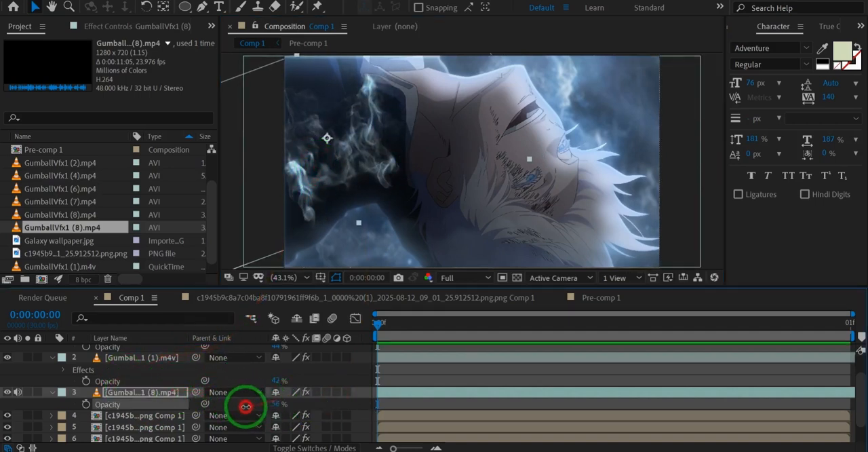
left_click_drag(246, 405, 243, 405)
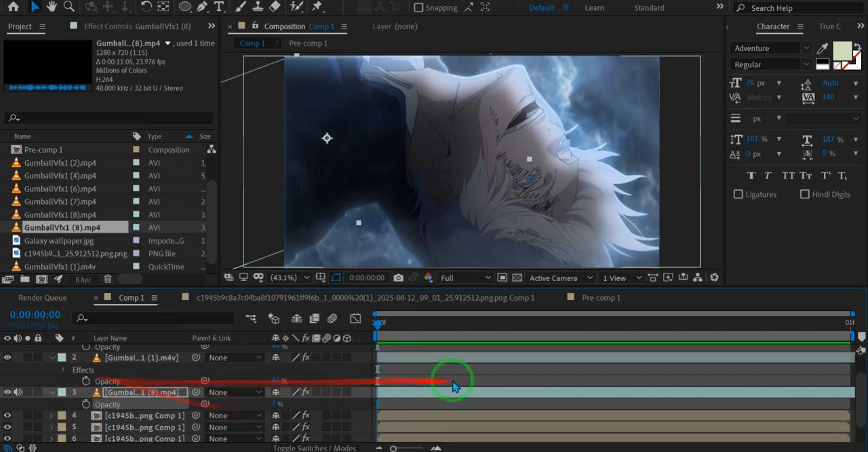
key("ctrl+s")
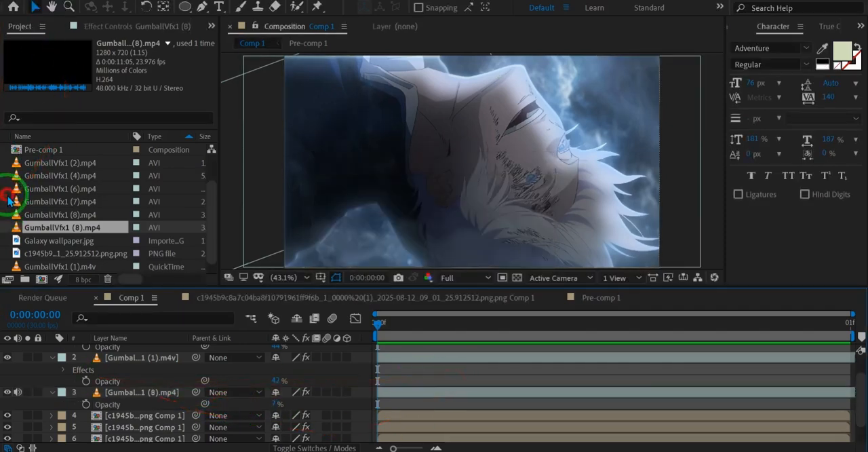
Step: Import GumballVfx1 (2).mp4 from the overlays folder and place it directly above the GumballVfx1 (8).mp4 layer
double_click(8, 201)
left_click(310, 115)
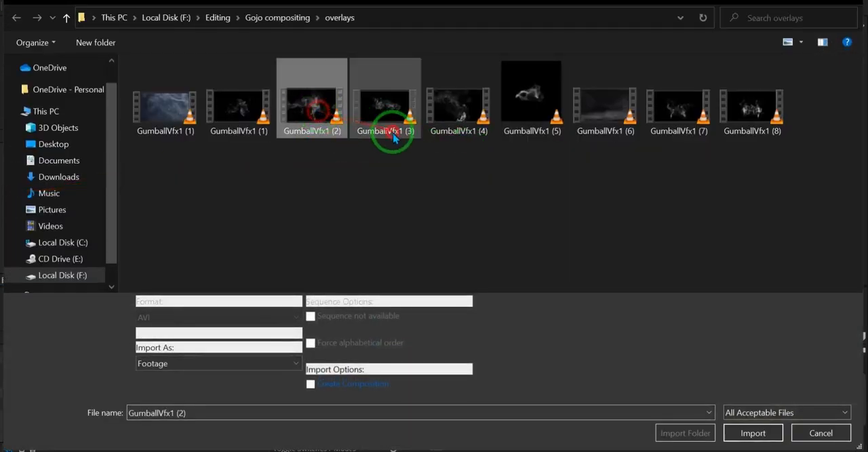
double_click(311, 125)
left_click_drag(126, 178, 139, 386)
Step: Set the GumballVfx1 (2).mp4 layer's blending mode to Screen and time-remap it to 0:00:00:23
key("s")
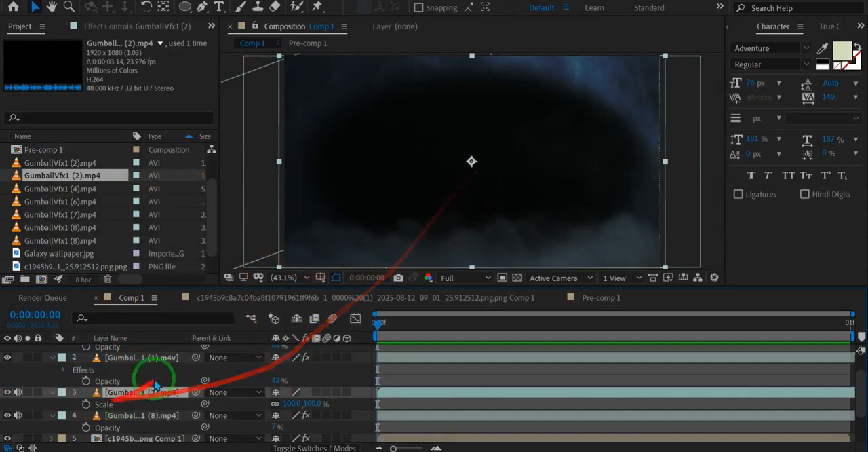
right_click(152, 383)
right_click(108, 399)
mouse_move(219, 188)
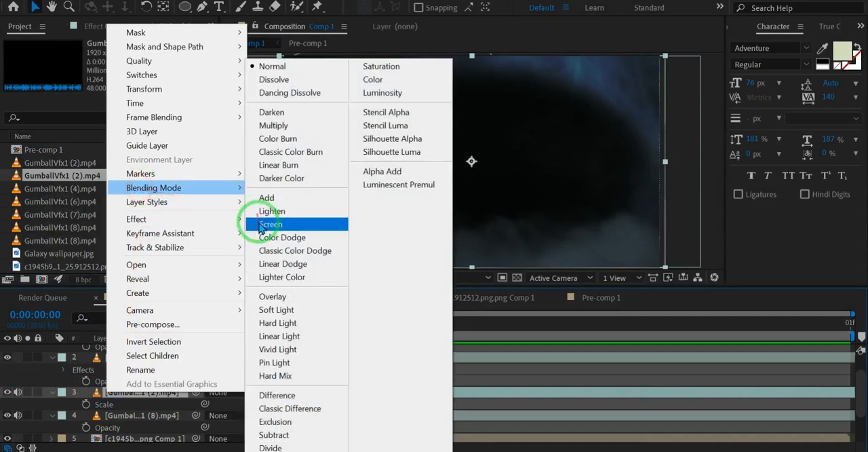
left_click(265, 224)
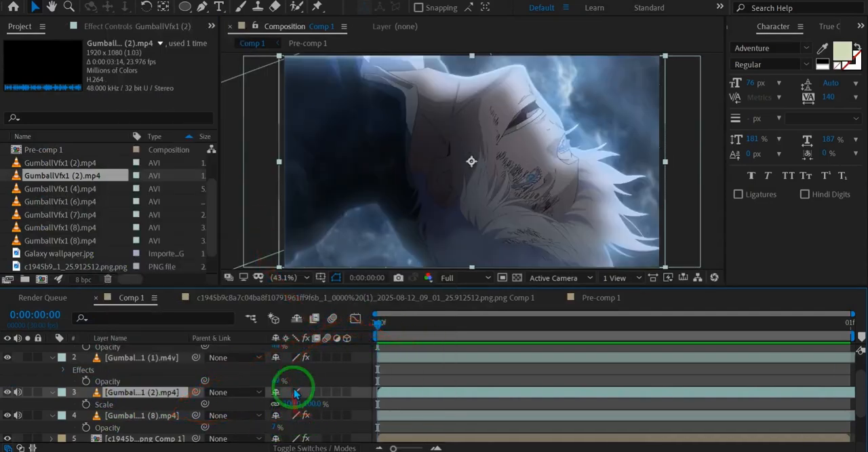
key("ctrl+alt+t")
left_click_drag(302, 403, 347, 408)
Step: Shift the GumballVfx1 (2).mp4 smoke across the character's neck and enclose it in an elliptical mask with a 66-pixel feather
left_click_drag(399, 178, 474, 165)
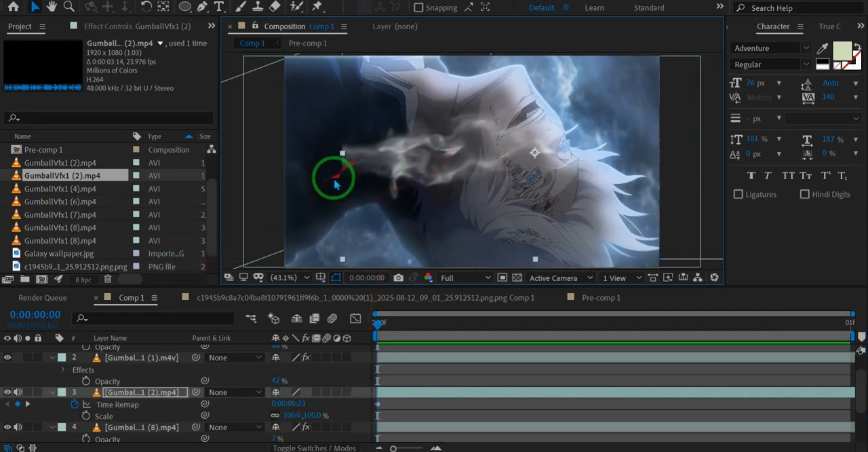
key("q")
mouse_move(350, 118)
left_mouse_down()
mouse_move(452, 155)
mouse_move(591, 184)
mouse_move(576, 203)
left_mouse_up()
key("f")
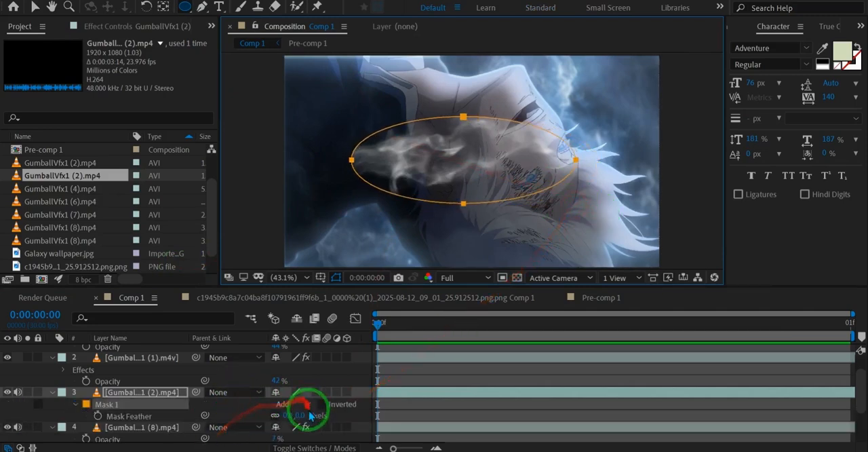
left_click_drag(304, 414, 328, 406)
left_click(526, 411)
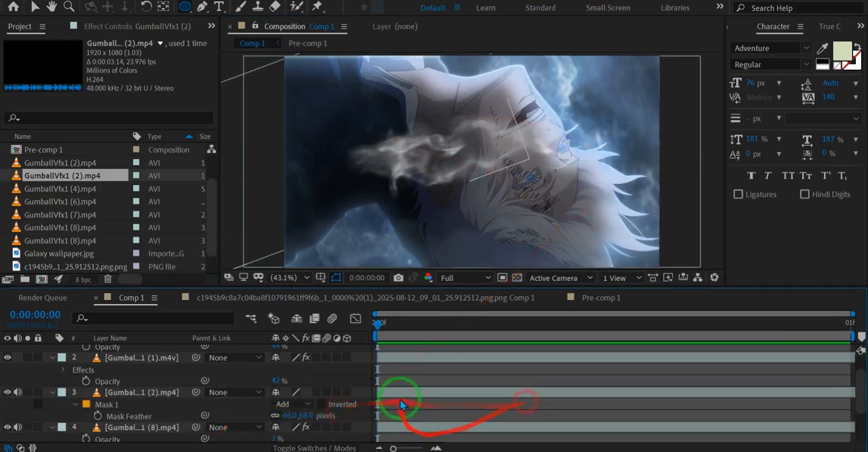
Step: Pre-compose the masked GumballVfx1 (2).mp4 layer and paste VC Color Vibrance and BCC Lens Blur OBS onto the resulting composition layer
left_click(114, 390)
key("ctrl+shift+c")
left_click(463, 315)
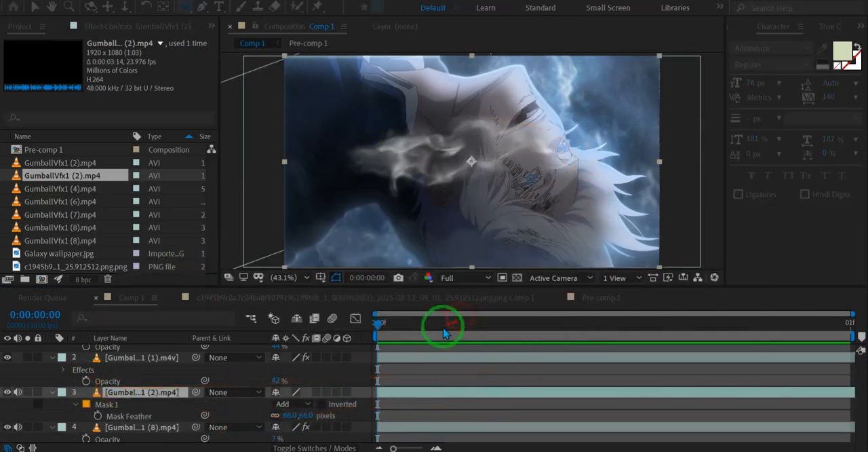
key("ctrl+v")
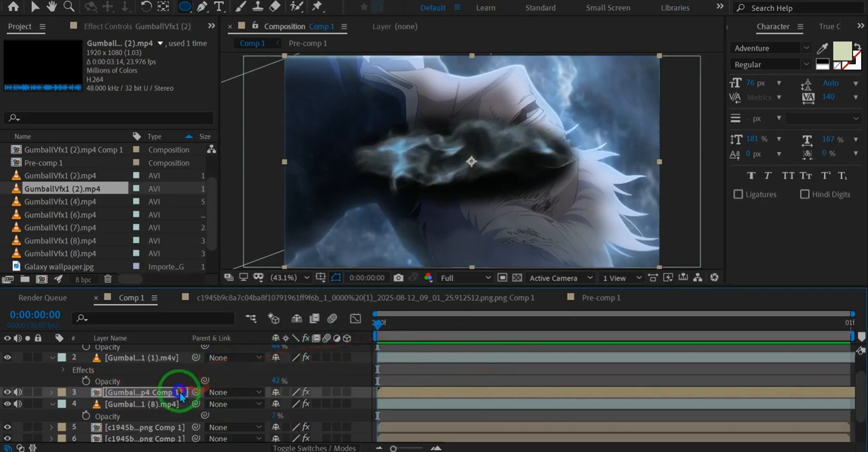
Step: Set the pre-composed smoke layer to Screen blending with 9% opacity, and save the project
right_click(181, 397)
mouse_move(258, 185)
left_click(362, 221)
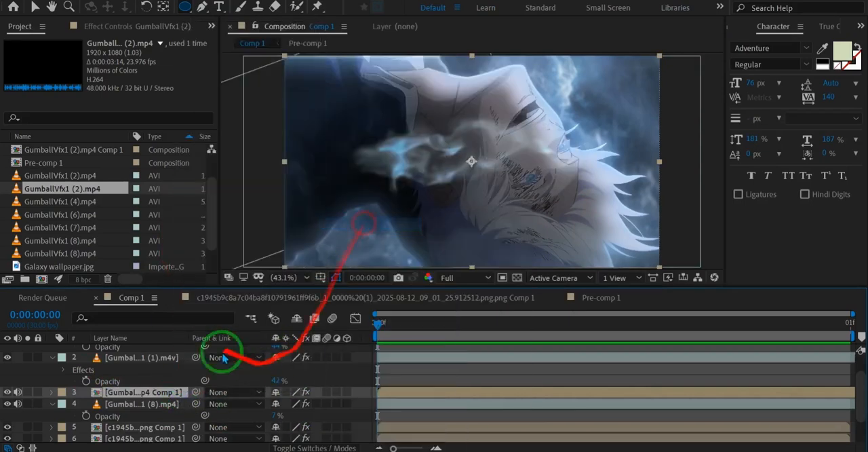
key("t")
left_click_drag(278, 406, 234, 405)
left_click_drag(223, 407, 217, 409)
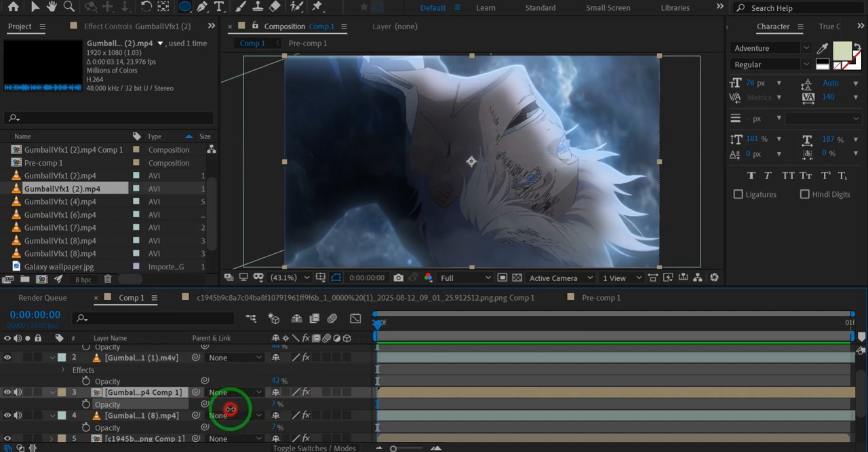
left_click_drag(237, 409, 238, 409)
key("ctrl+s")
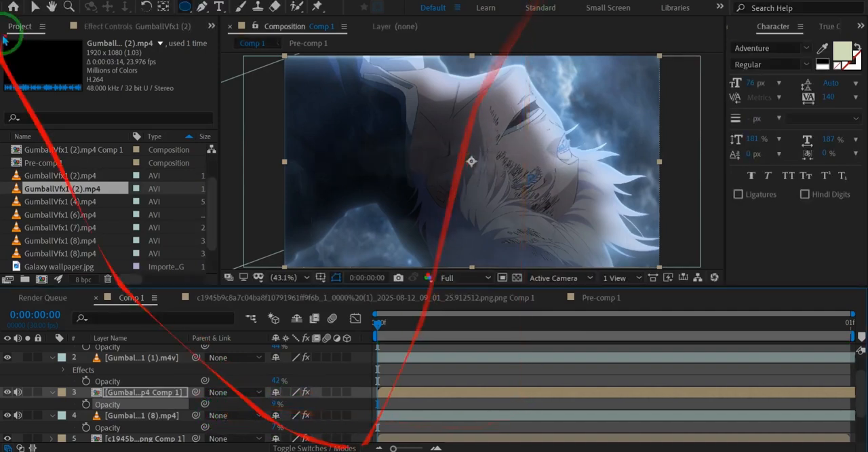
Step: Import GumballVfx1 (7).mp4 and place it in the composition directly above the pre-composed smoke layer
left_click(5, 165)
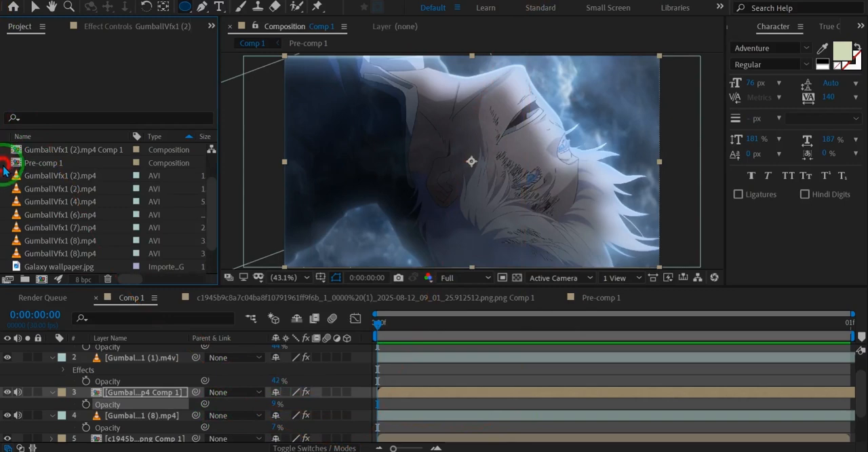
double_click(5, 165)
left_click(183, 129)
left_click(679, 112)
left_click(750, 121)
double_click(688, 121)
left_click_drag(87, 245, 97, 388)
Step: Set the GumballVfx1 (7).mp4 layer to Screen blending, scale it to 79%, and time-remap it to 0:00:01:17
key("s")
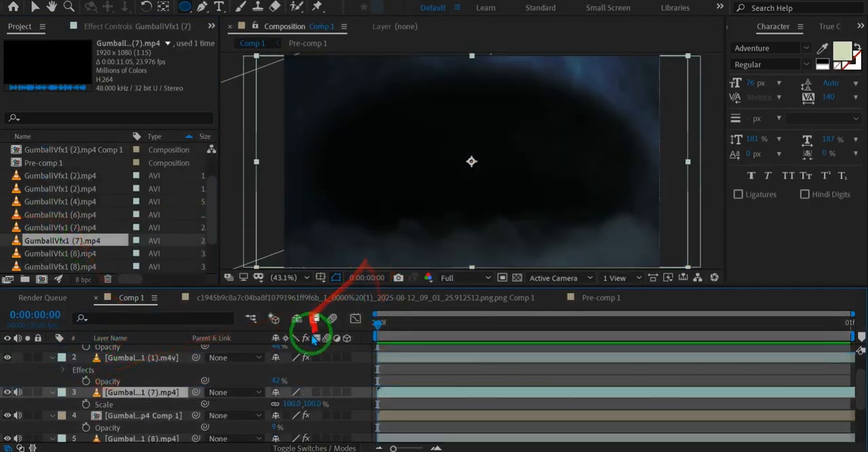
right_click(180, 390)
left_click(215, 200)
left_click(227, 183)
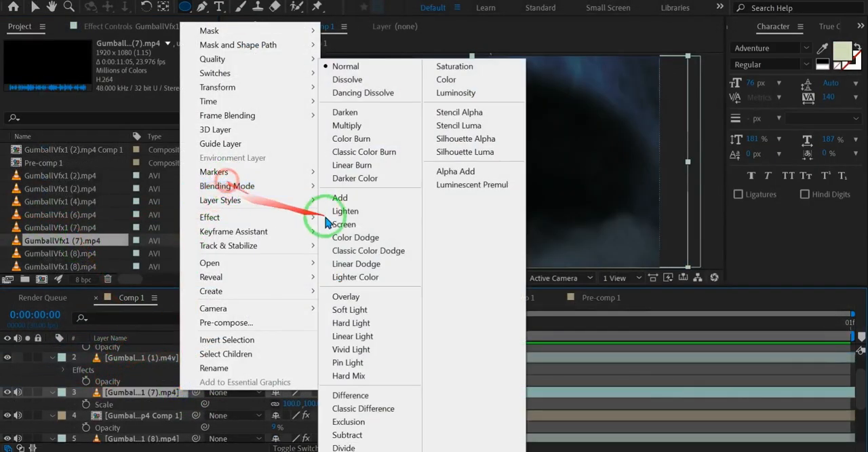
left_click(334, 224)
left_click_drag(282, 407, 483, 320)
key("ctrl+alt+t")
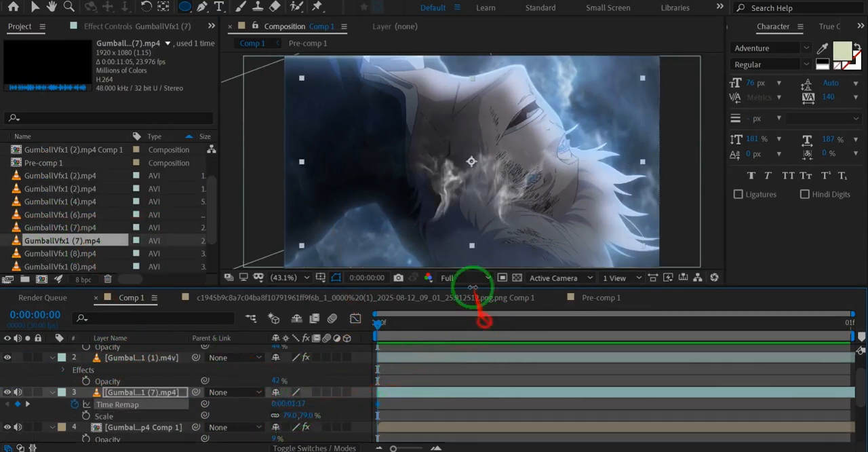
Step: Move the GumballVfx1 (7).mp4 smoke over the scratched area around the character's eye and paste VC Color Vibrance and BCC Lens Blur OBS onto it
key("v")
left_click_drag(526, 189, 580, 204)
right_click(155, 390)
mouse_move(282, 186)
left_click(330, 227)
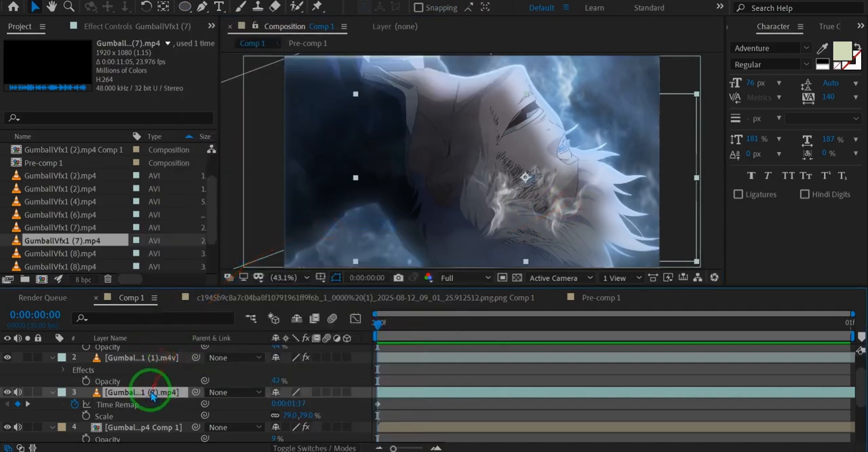
key("ctrl+v")
Step: Lower the GumballVfx1 (7).mp4 layer's opacity to 17%, save the project, and check the composite enlarged
key("t")
left_click_drag(279, 405, 221, 403)
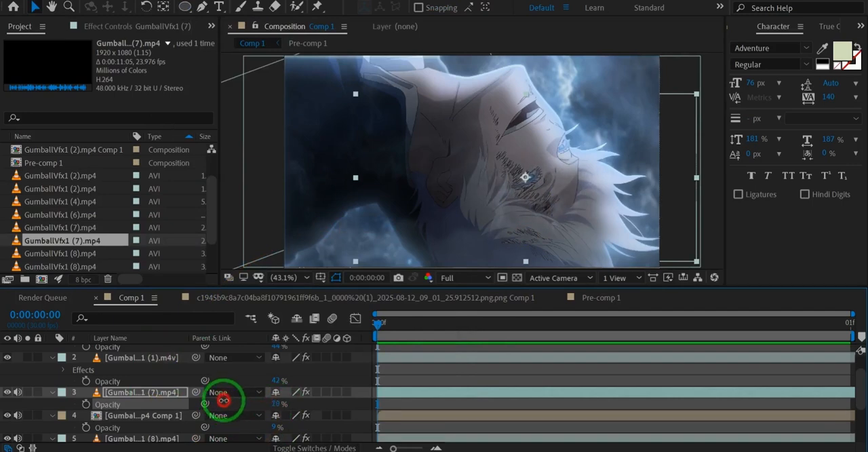
key("ctrl+s")
key("grave")
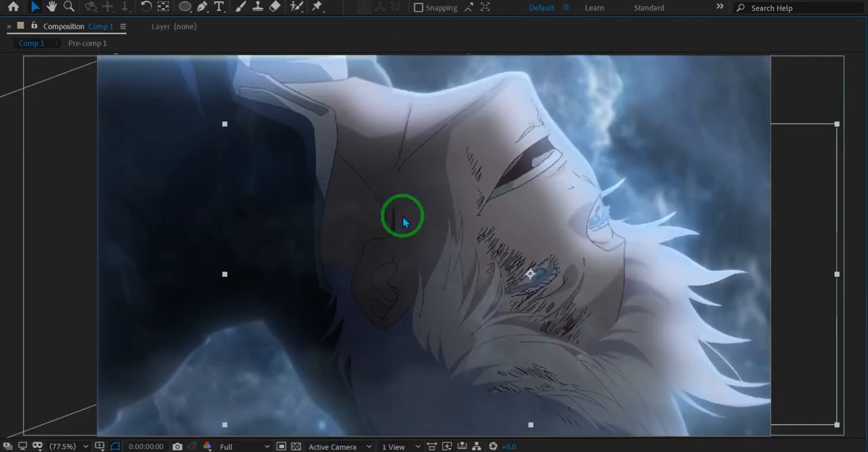
key("grave")
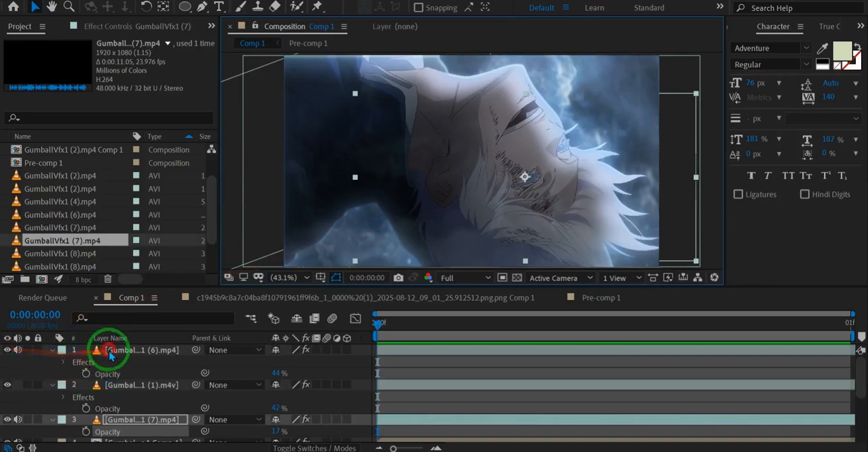
Step: Collapse the expanded properties of all layers in Comp 1
left_click(110, 351)
key("ctrl+a")
left_click(52, 350)
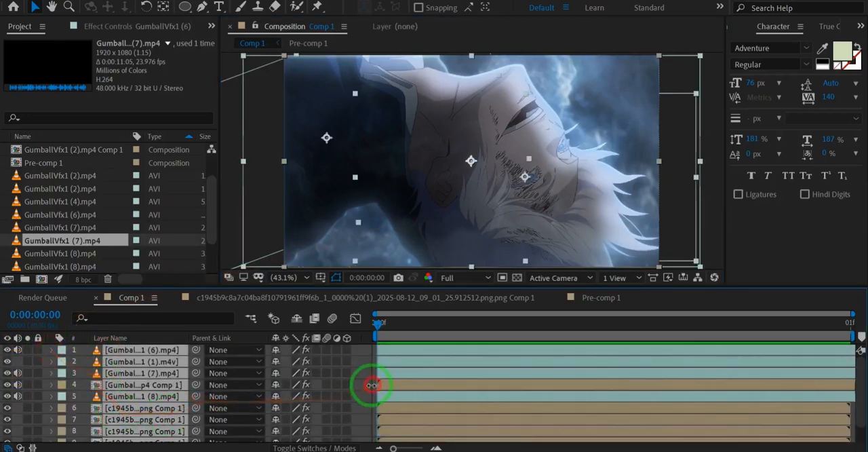
left_click(372, 385)
Step: Compare the composite with and without the five Gumball smoke and fog overlays by toggling their visibility
left_click(142, 392)
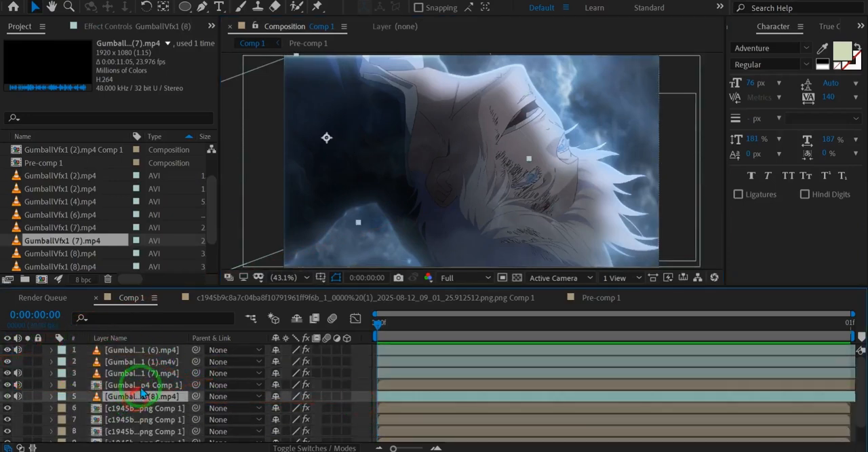
left_click(141, 350, "shift")
left_click(8, 367)
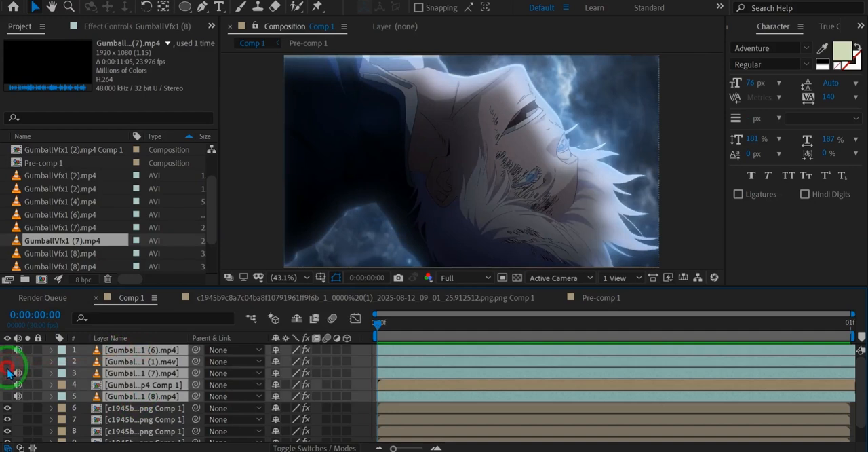
left_click(3, 370)
left_click(109, 352)
left_click(125, 397, "shift")
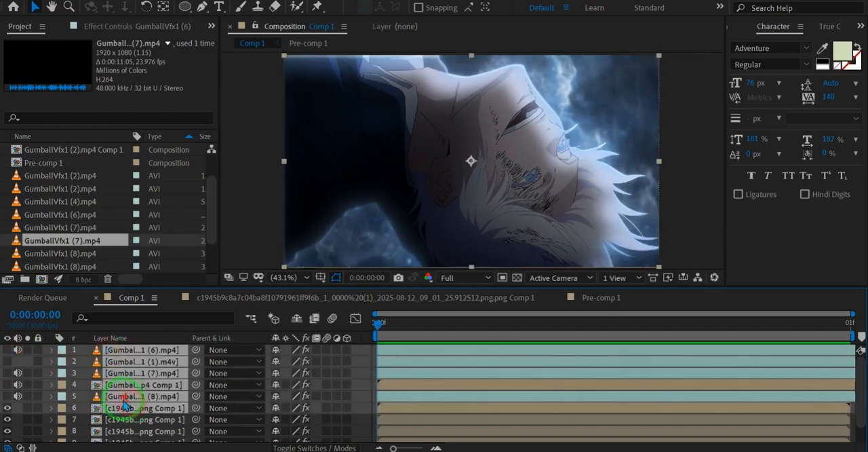
left_click(120, 412, "ctrl")
left_click(8, 387)
left_click(8, 388)
left_click(8, 389)
left_click(362, 378)
key("ctrl+i")
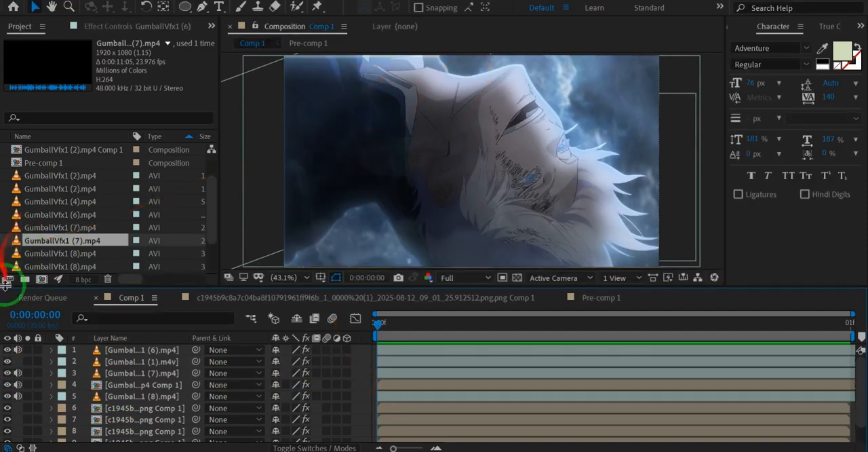
Step: Remove all effects, including CC Light Sweep and Deep Glow, from the character composition on layer 7
left_click(123, 409)
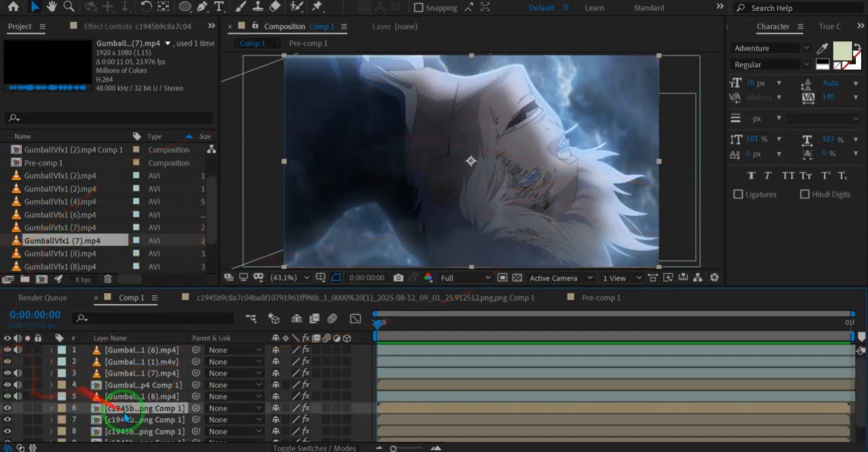
left_click(125, 418)
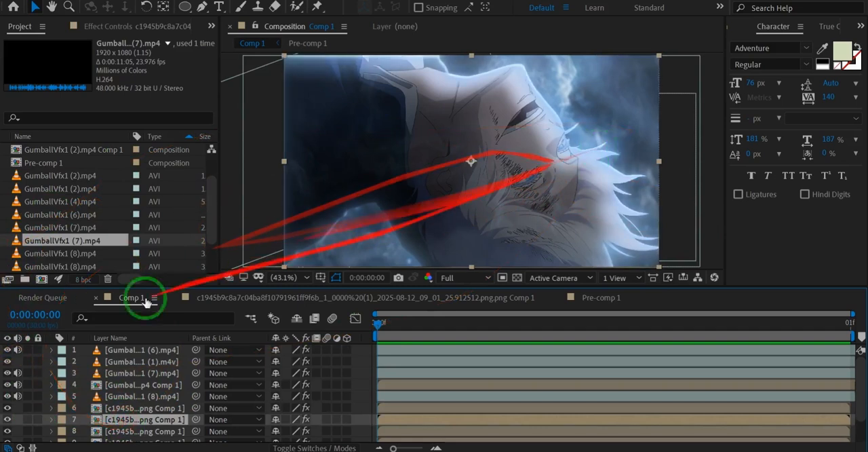
left_click(75, 26)
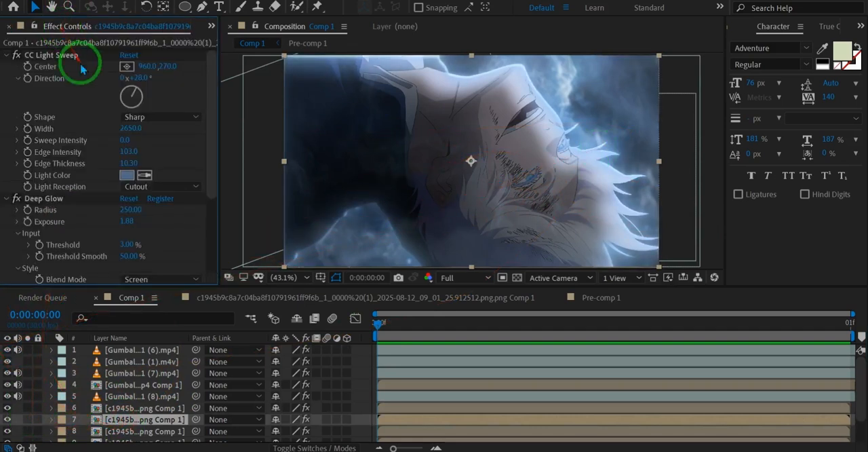
left_click(63, 57)
key("ctrl+a")
key("Delete")
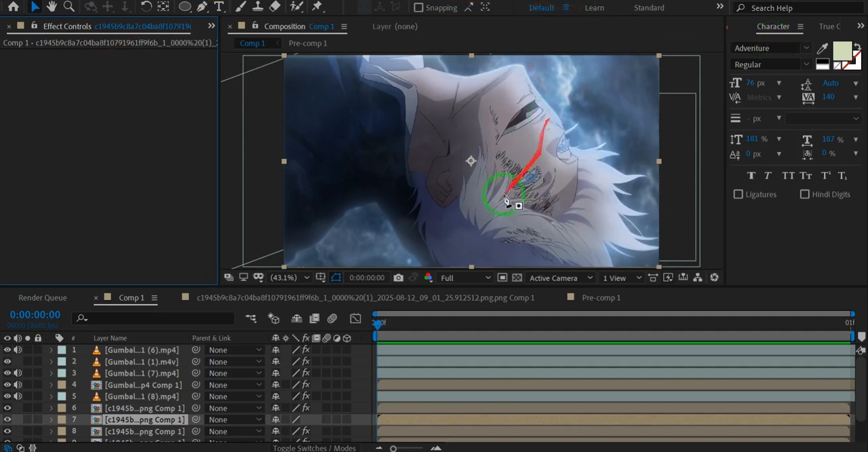
Step: Draw a curved Pen mask around the blue iris of the eye surrounded by scratches on layer 7
key("g")
key("grave")
key("super")
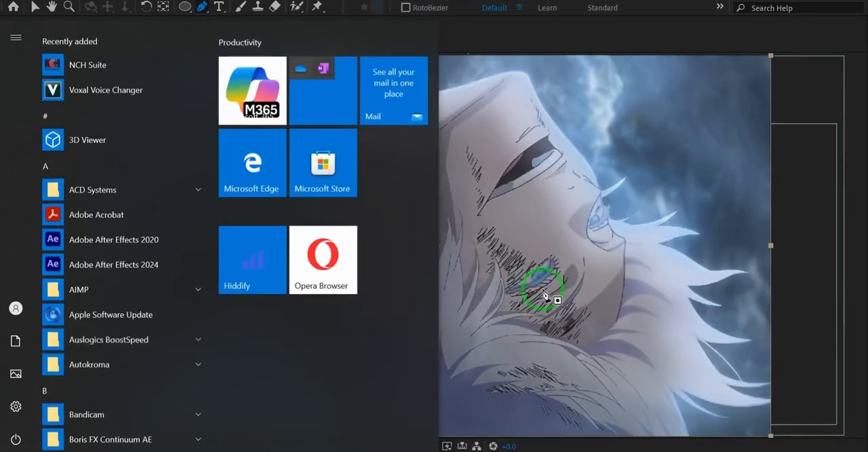
key("super")
scroll(542, 292, "up", 10)
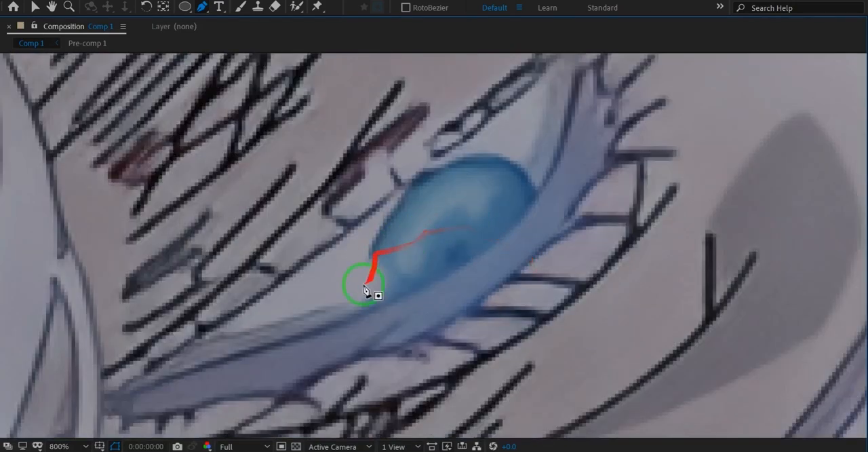
left_click(360, 301)
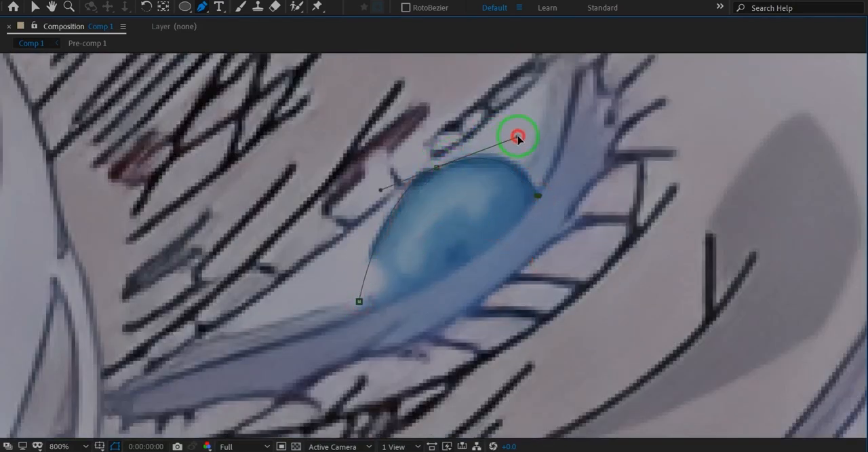
left_click_drag(329, 319, 285, 314)
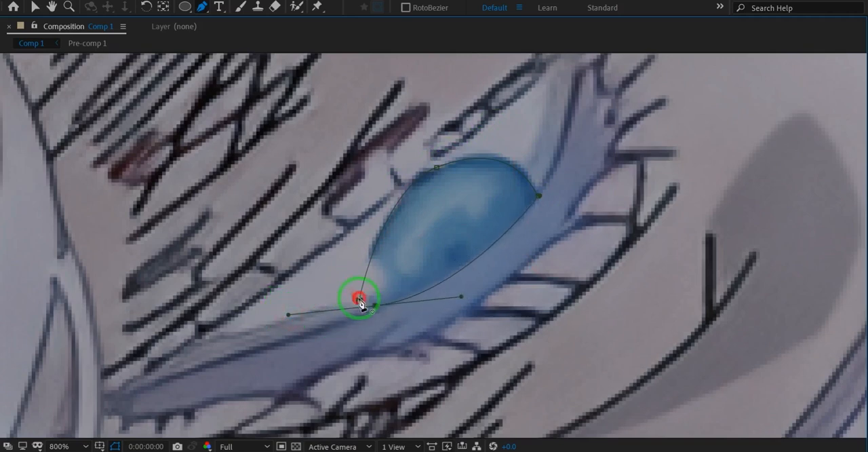
key("Tab")
key("Escape")
key("grave")
scroll(528, 168, "down", 1)
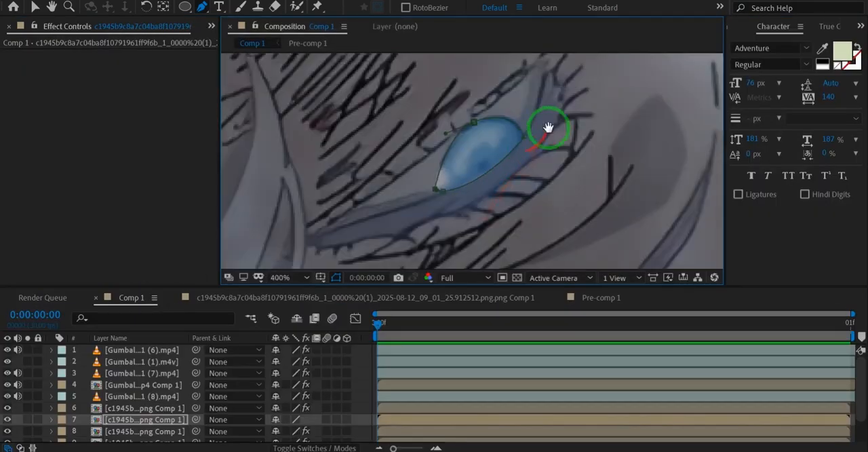
Step: Pre-compose the iris-masked character layer with all attributes moved, keeping an unmasked duplicate above it
scroll(548, 127, "up", 2)
key("ctrl+shift+c")
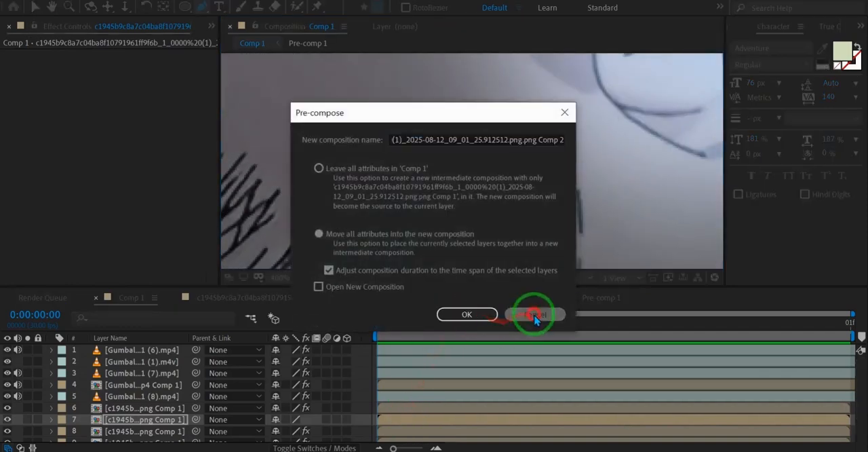
left_click(534, 317)
key("m")
left_click(145, 426)
key("Delete")
left_click(154, 427)
key("ctrl+shift+c")
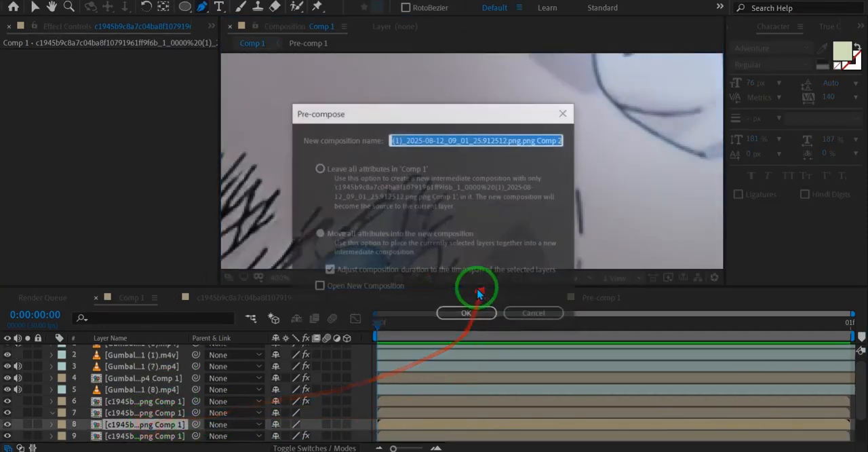
left_click(466, 313)
Step: Draw a Pen mask around the iris of the character's far eye on the unmasked layer 7 copy
left_click(146, 424)
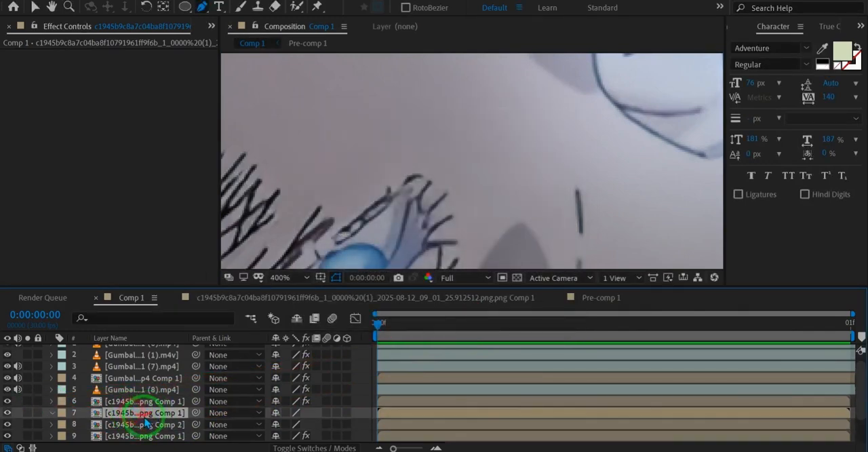
scroll(401, 206, "down", 2)
scroll(546, 139, "up", 5)
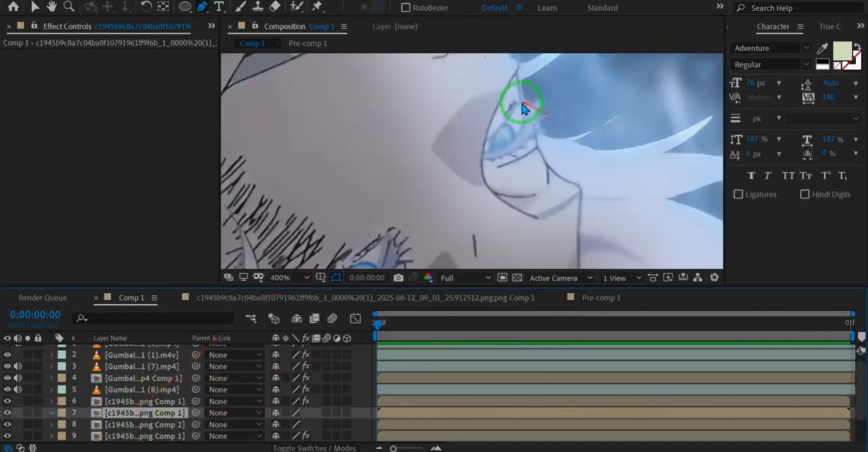
key("grave")
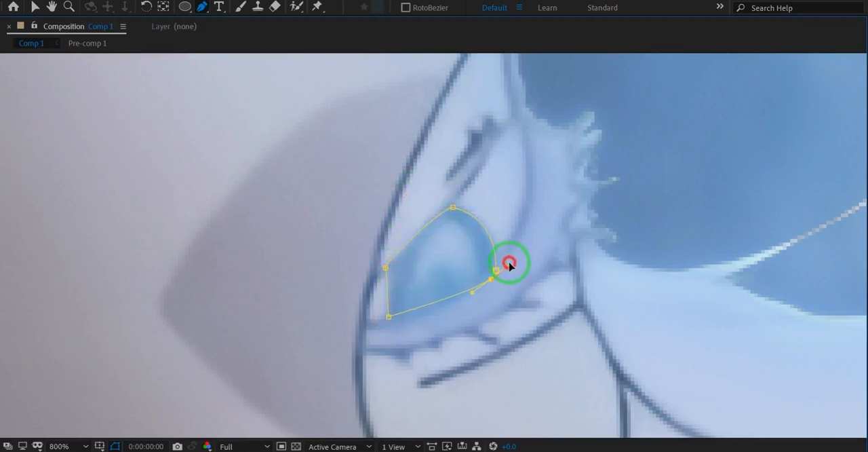
key("grave")
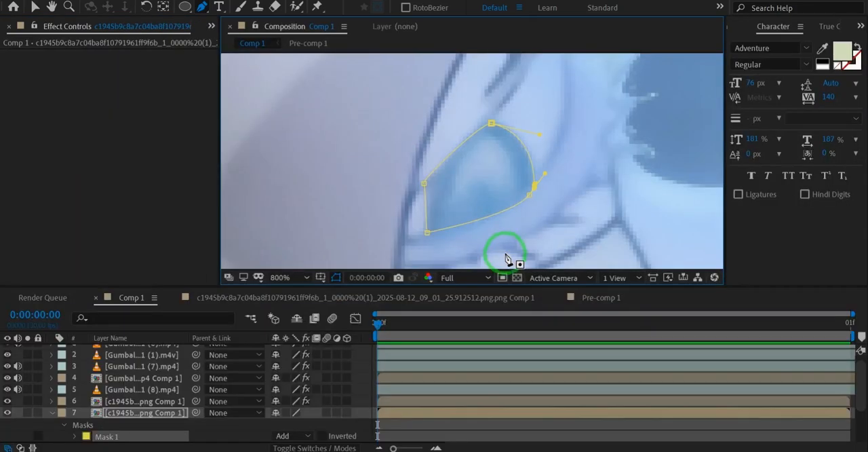
scroll(462, 195, "down", 4)
key("shift+slash")
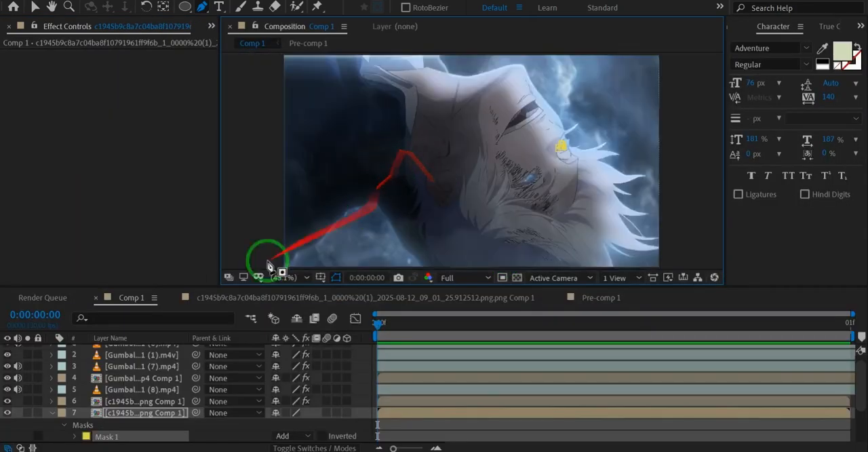
Step: Try pre-composing the masked far-eye layer together with the character composition above it into Pre-comp 2
left_click(170, 390)
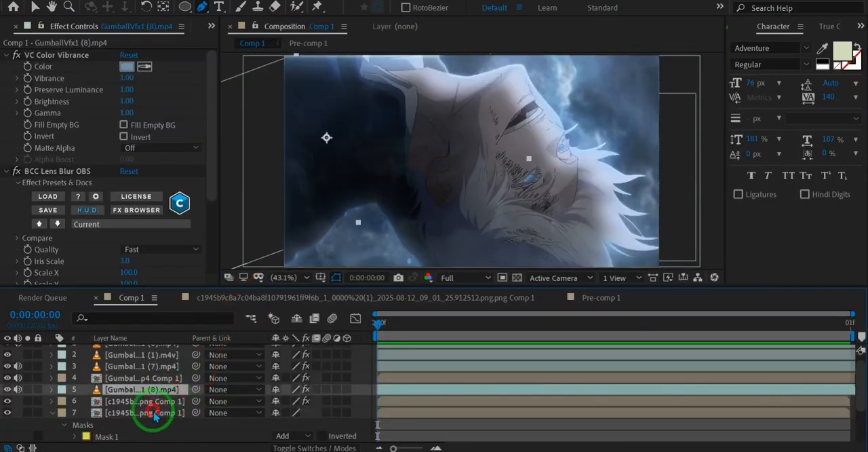
left_click(153, 413)
left_click(144, 401, "shift")
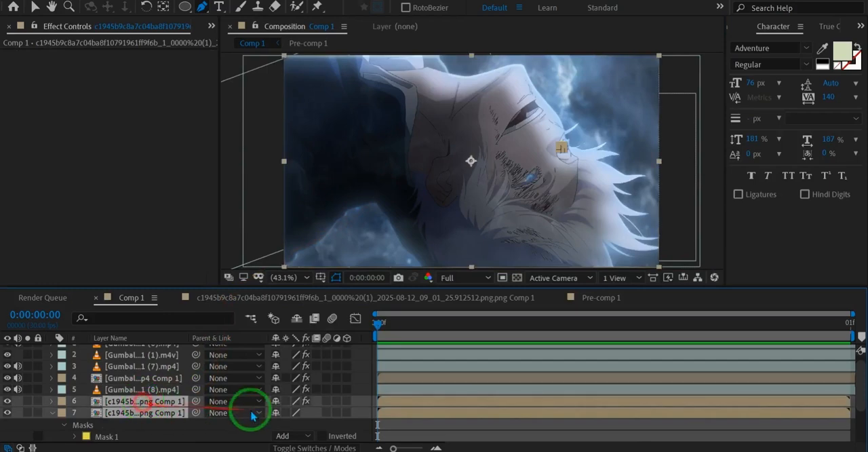
key("ctrl+shift+c")
left_click(456, 312)
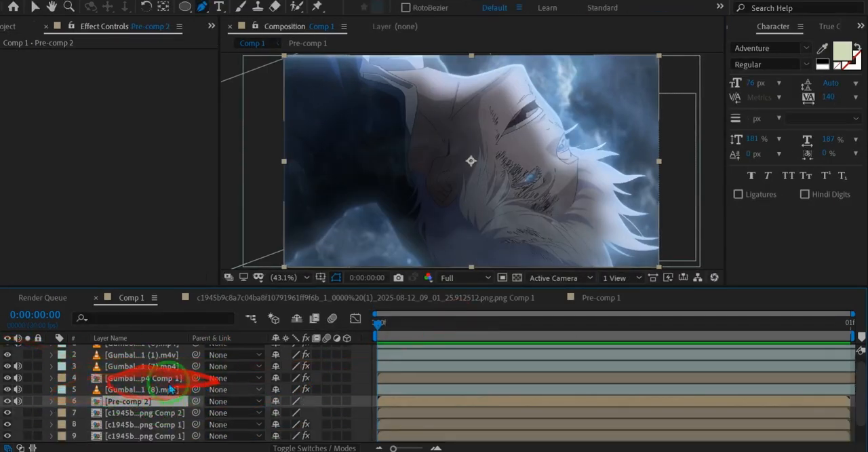
Step: Try applying Deep Glow with Unmult enabled to Pre-comp 2
key("ctrl+space")
type("de")
left_click(303, 266)
key("v")
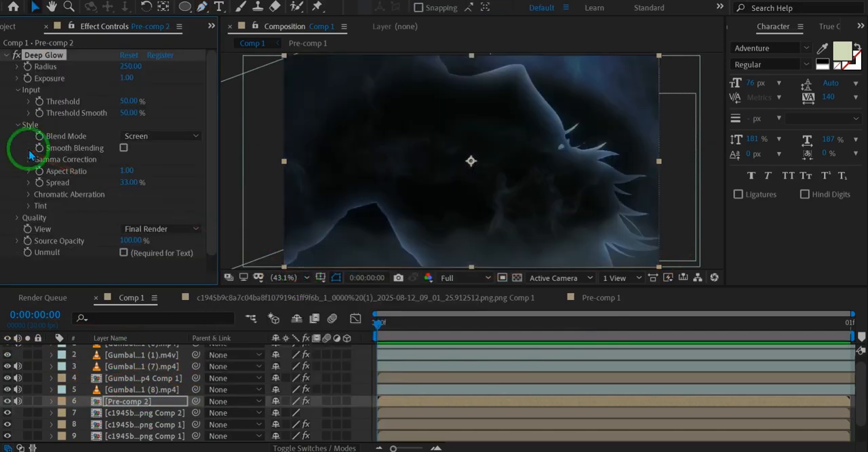
left_click(135, 253)
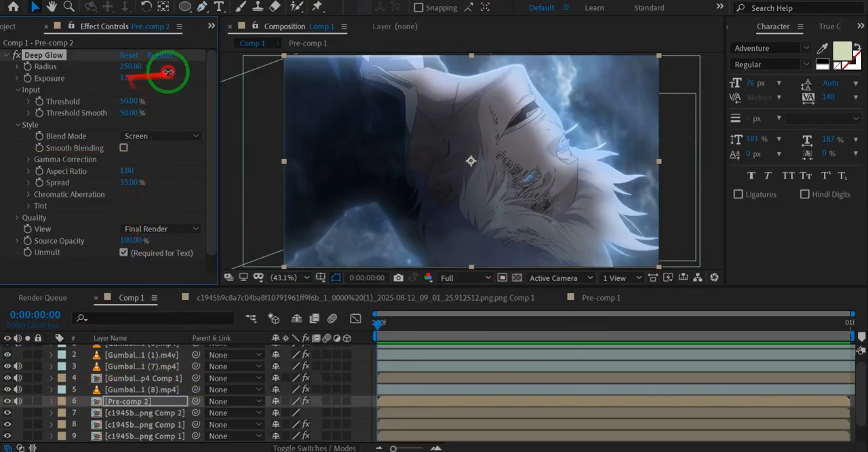
Step: Undo the Deep Glow effect and the pre-composition of layers 6 and 7
key("ctrl+z")
key("ctrl+z")
key("ctrl+z")
left_click(140, 390)
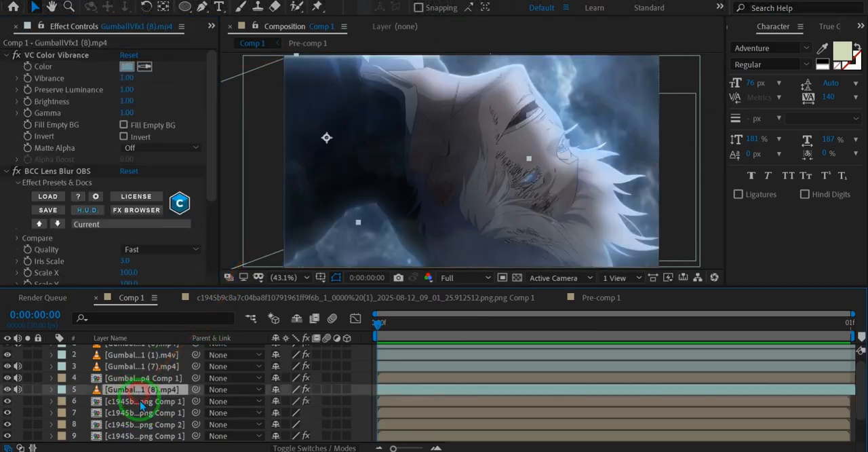
Step: Compare layers 5 to 7 and examine the contents of layer 6's nested character composition before returning to Comp 1
left_click(141, 401)
left_click(141, 413)
left_click(140, 401)
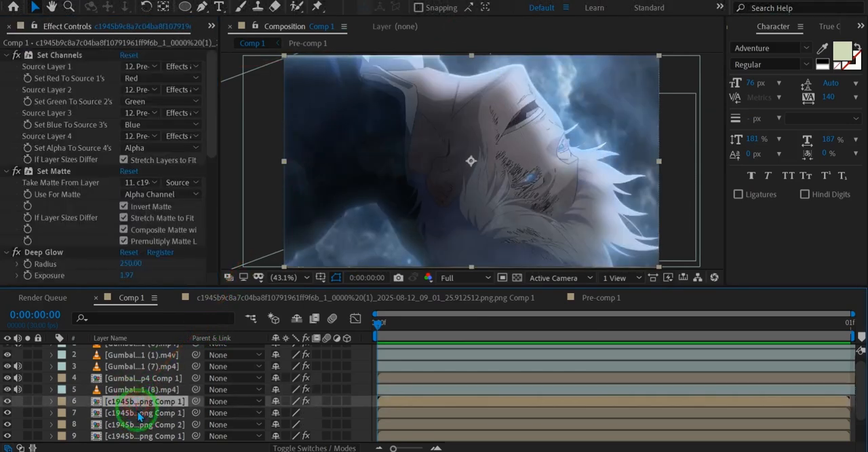
left_click(123, 390)
left_click(129, 401)
left_click(129, 413)
double_click(127, 401)
left_click(140, 350)
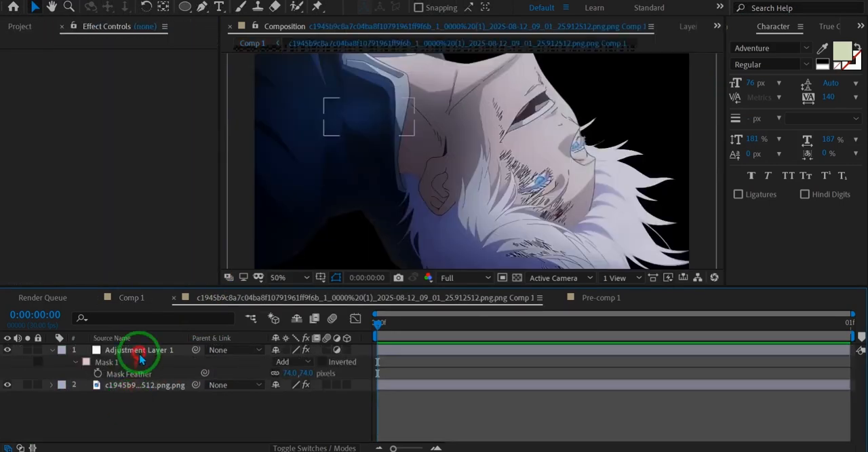
left_click(137, 401)
left_click(139, 387)
key("Tab")
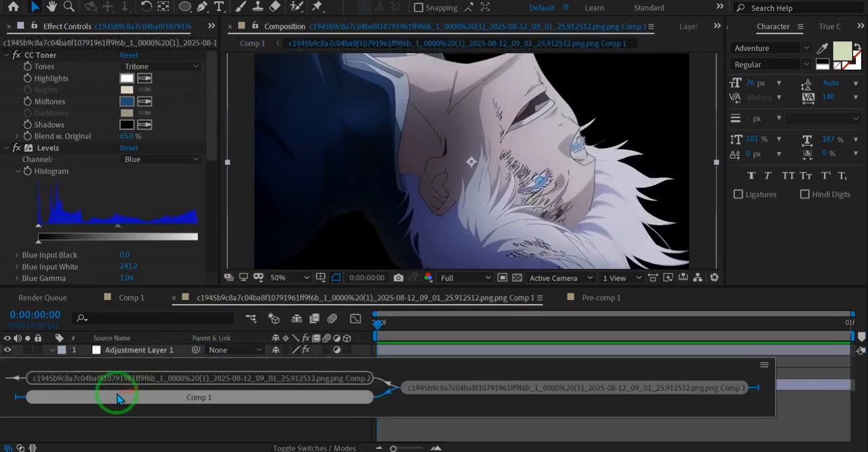
left_click(119, 397)
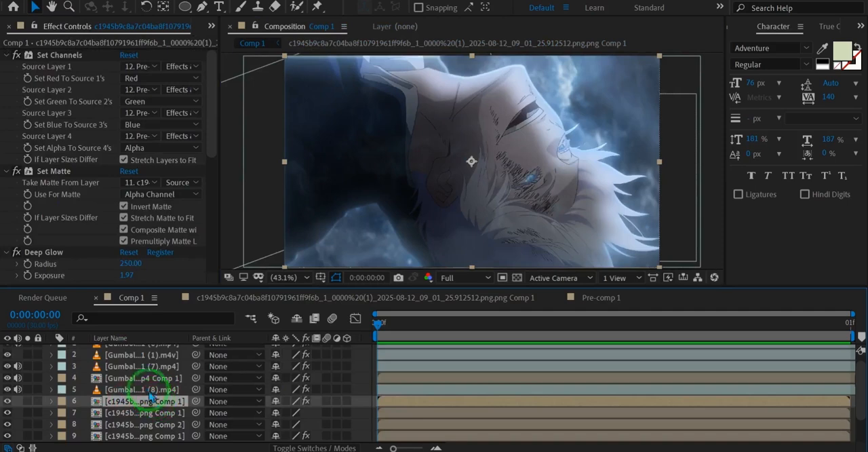
left_click(139, 389)
left_click(139, 401)
left_click(135, 412)
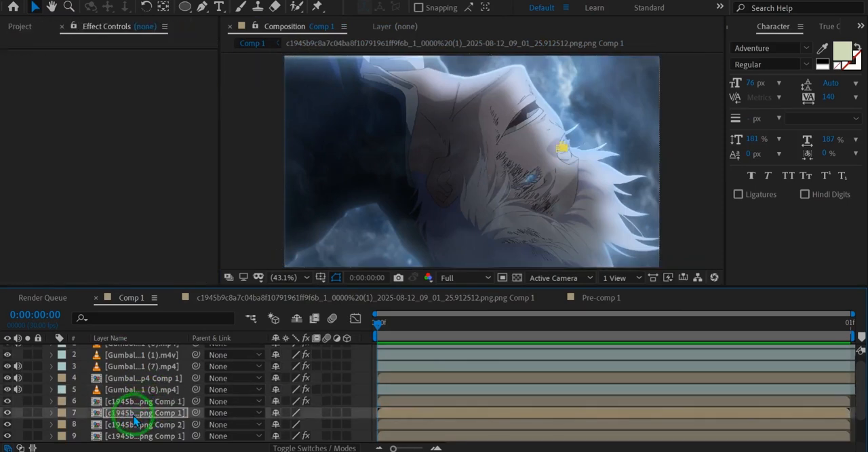
Step: Undo the far-eye mask changes, move the near-eye masked layer above the character layer with the glow effects, and save the project
key("ctrl+z")
key("ctrl+z")
key("ctrl+z")
key("ctrl+z")
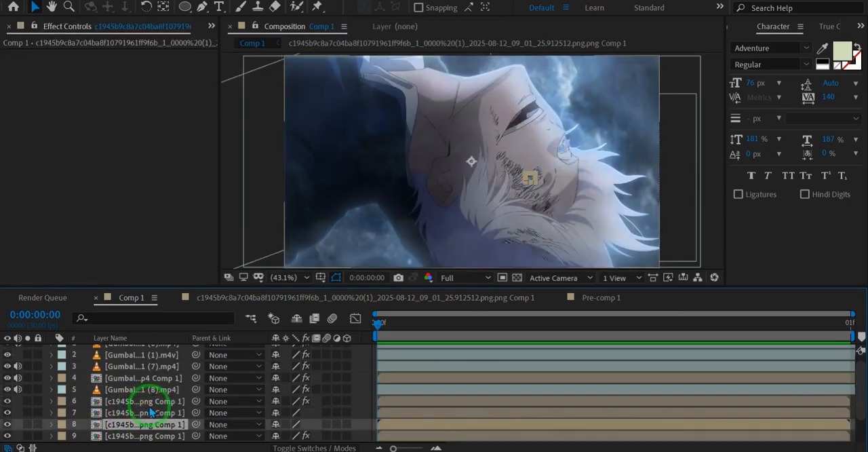
left_click_drag(139, 412, 151, 397)
key("ctrl+s")
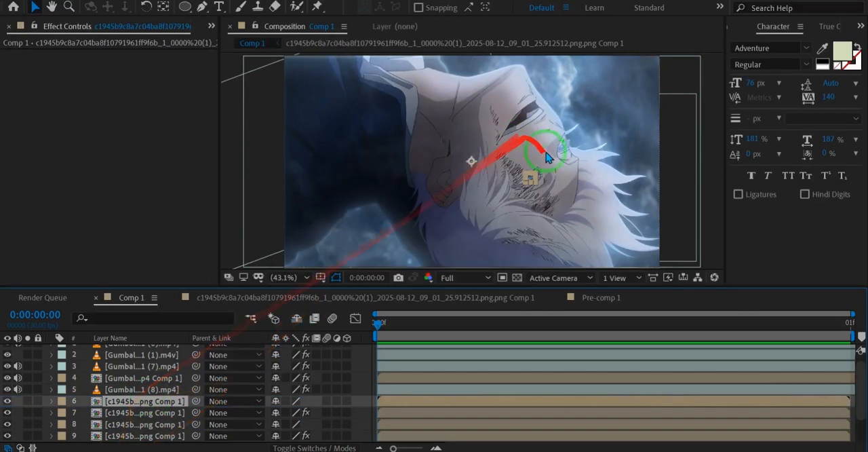
Step: Duplicate the near-eye masked layer at layer 6
scroll(548, 156, "up", 3)
left_click(140, 403)
key("ctrl+d")
key("comma")
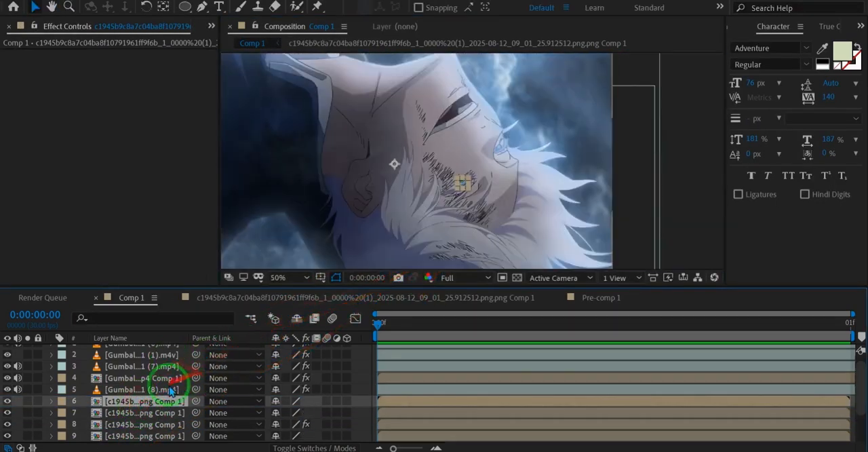
Step: Draw a closed Pen mask around the far eye's iris on the duplicated layer 6 and save the project
scroll(497, 144, "up", 6)
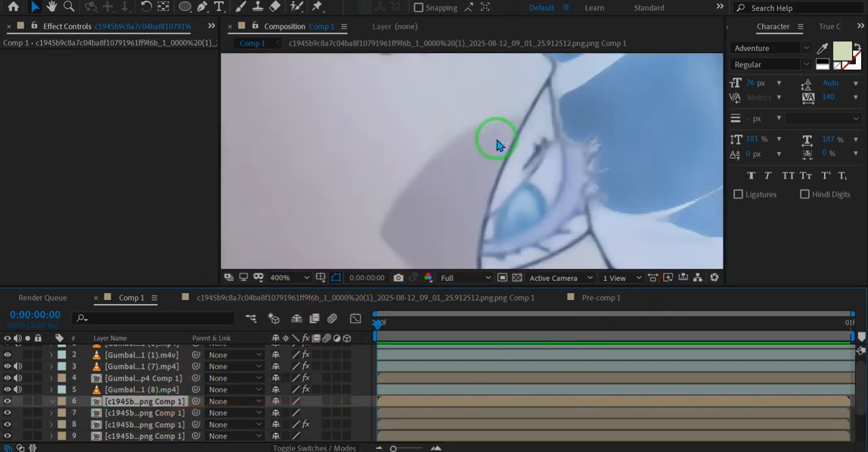
key("g")
left_click(499, 210)
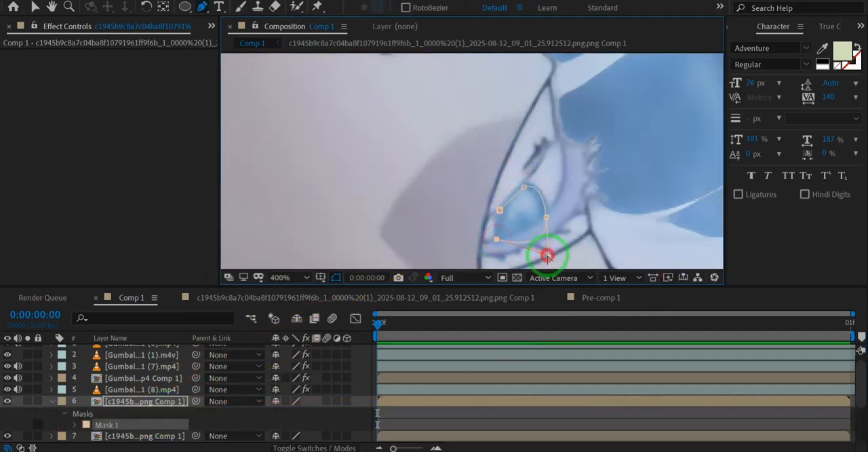
left_click(500, 212)
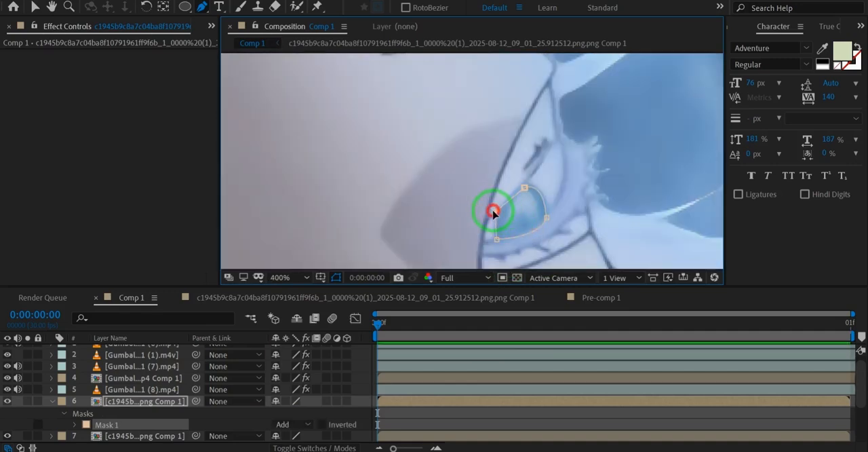
scroll(493, 213, "down", 1)
key("shift+slash")
key("ctrl+s")
scroll(109, 400, "down", 1)
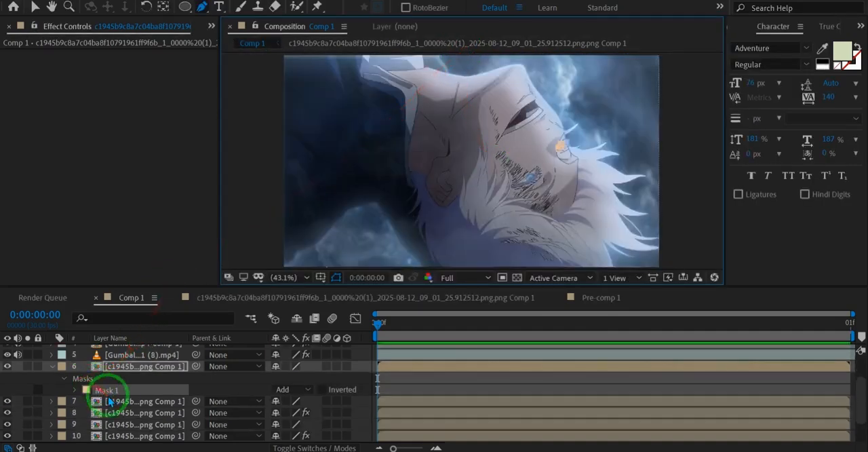
Step: Pre-compose the two masked eye layers, 6 and 7, into Pre-comp 2 with all attributes moved into it
left_click(109, 401)
left_click(118, 369)
key("ctrl+shift+c")
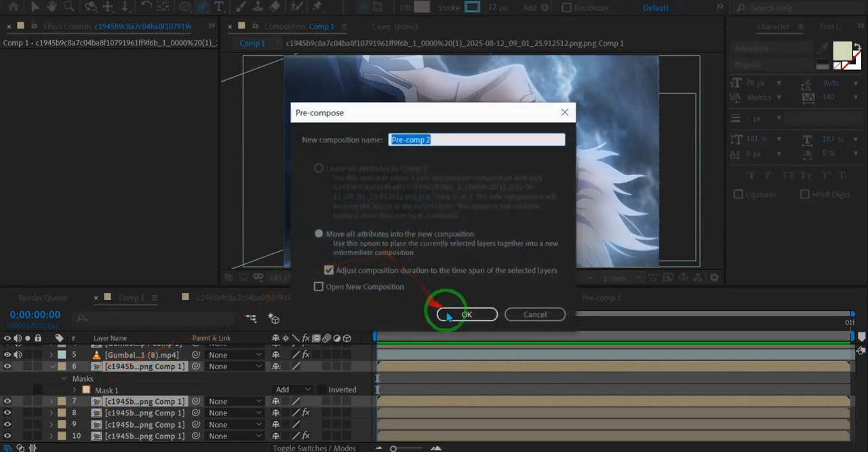
left_click(462, 314)
Step: Apply Deep Glow to Pre-comp 2 with Unmult enabled, Threshold at 0% and Exposure at 0.71
key("ctrl+space")
type("deep")
key("Return")
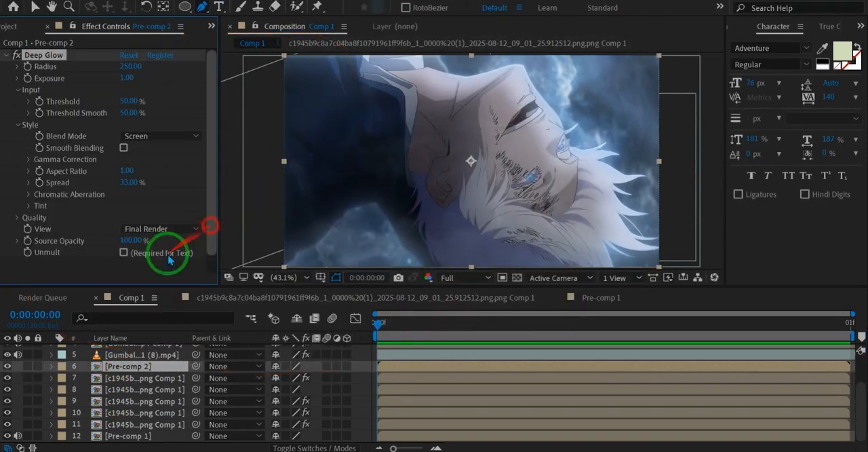
key("v")
left_click(138, 253)
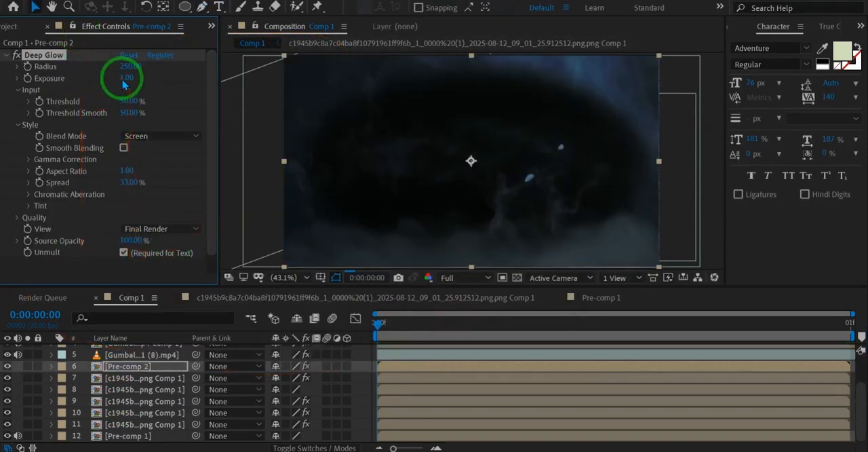
left_click_drag(127, 101, 5, 109)
left_click_drag(127, 78, 289, 66)
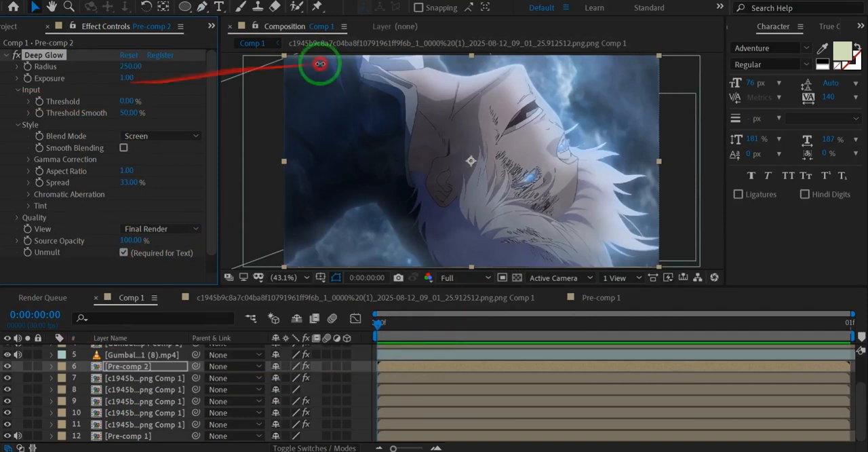
left_click_drag(105, 70, 21, 78)
Step: Add Crate's Godrays to Pre-comp 2 with its Position at 1246.9, 505.2 between the eyes, and set Deep Glow's Exposure to 2.04
key("ctrl+space")
type("crat")
key("Return")
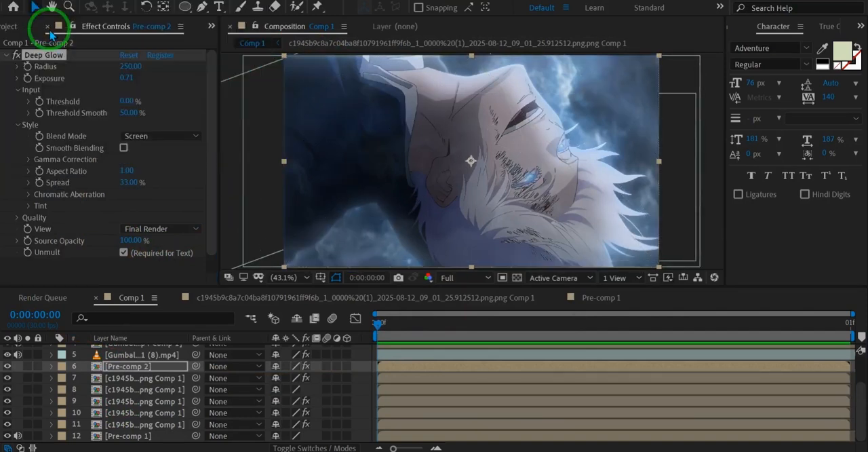
scroll(57, 101, "up", 3)
left_click(182, 72)
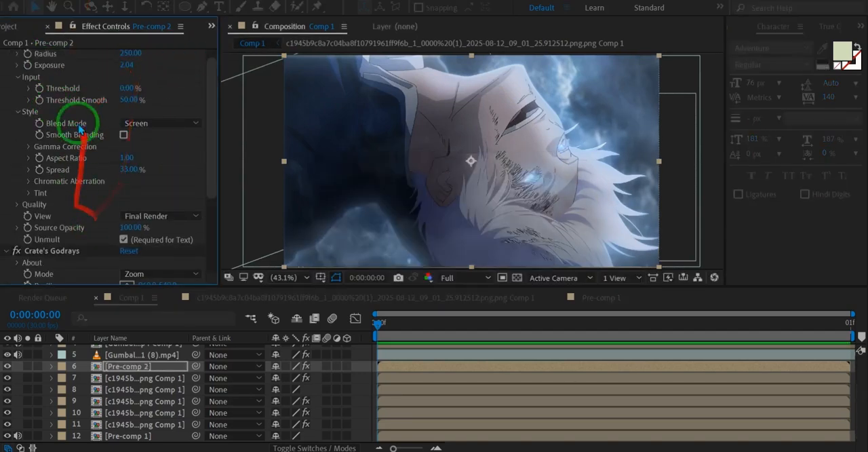
scroll(68, 205, "down", 3)
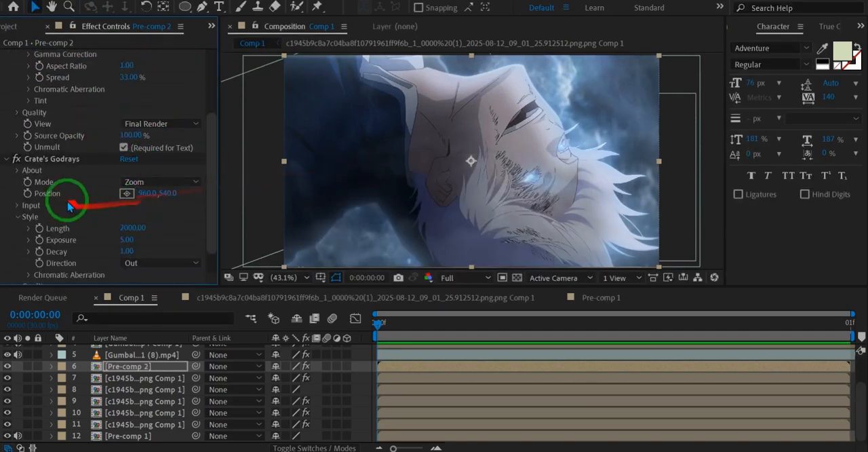
left_click(127, 193)
left_click(527, 154)
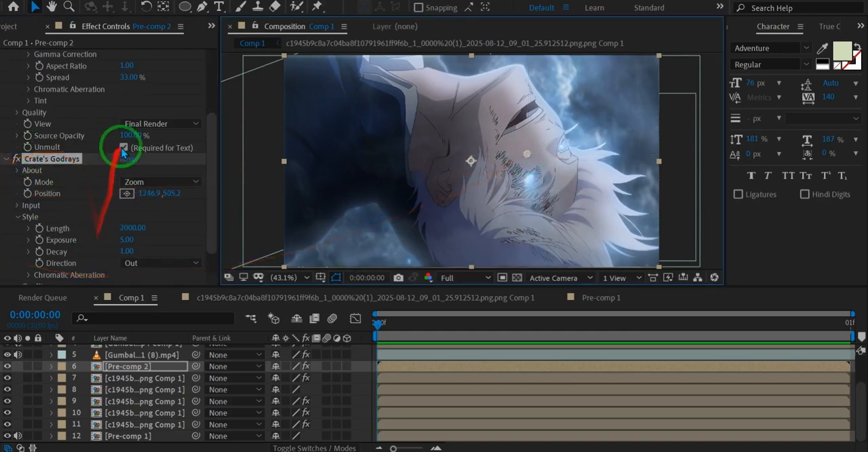
Step: Set Deep Glow's Exposure on Pre-comp 2 to 2.73 and check the eye glow in the full composition
scroll(89, 115, "up", 4)
scroll(42, 122, "down", 1)
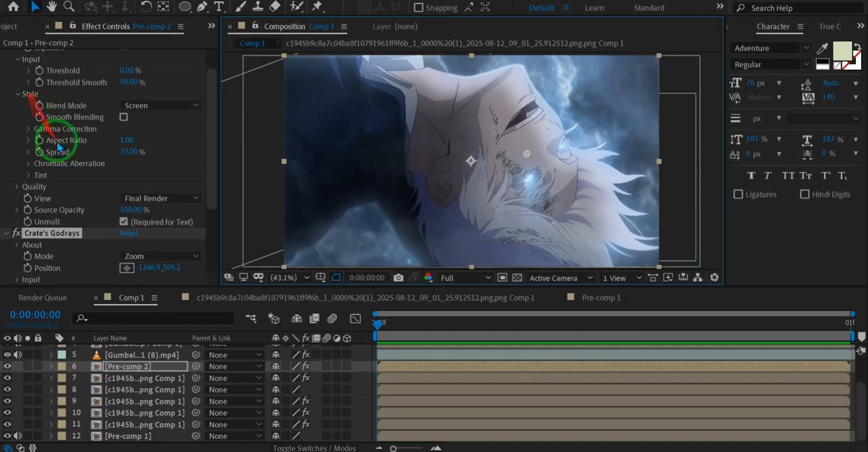
scroll(46, 122, "up", 1)
left_click(125, 80)
left_click_drag(126, 76, 122, 82)
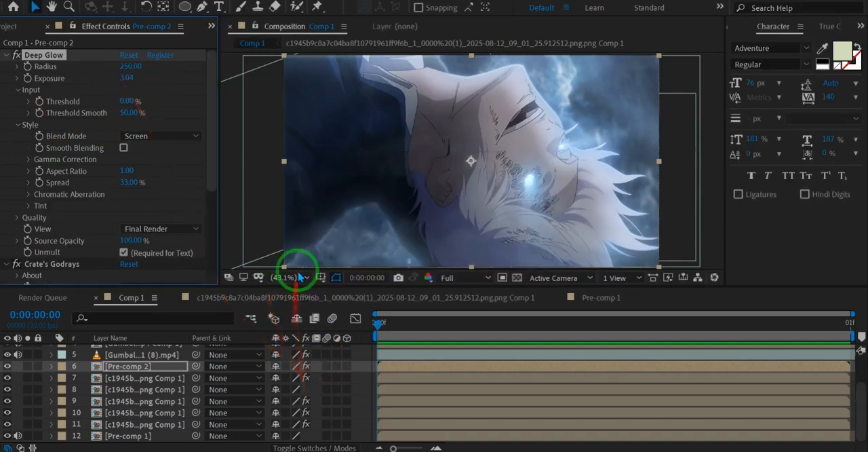
left_click_drag(122, 76, 127, 77)
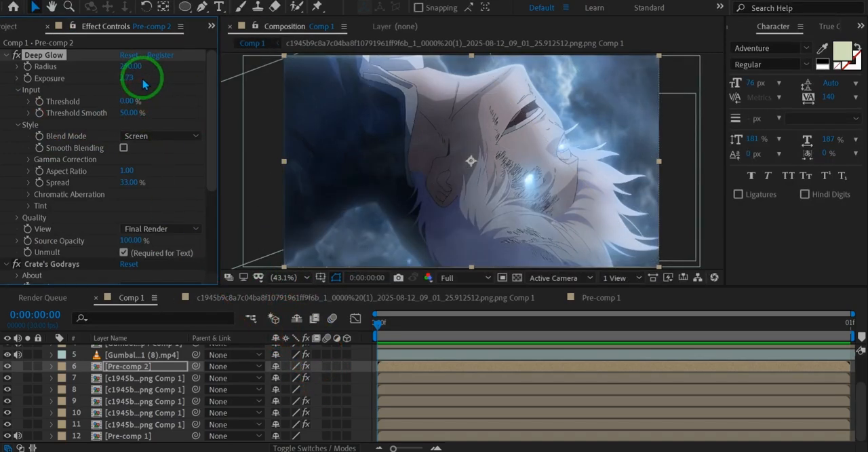
key("grave")
key("grave")
scroll(448, 169, "down", 2)
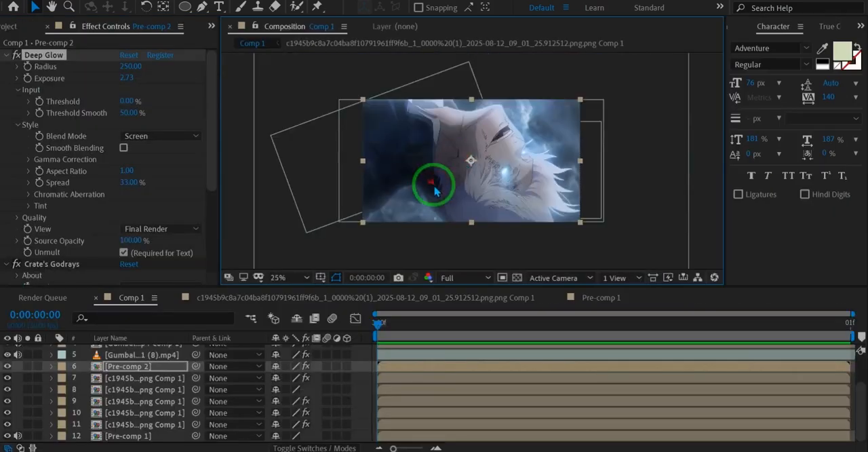
scroll(435, 189, "up", 2)
key("shift+slash")
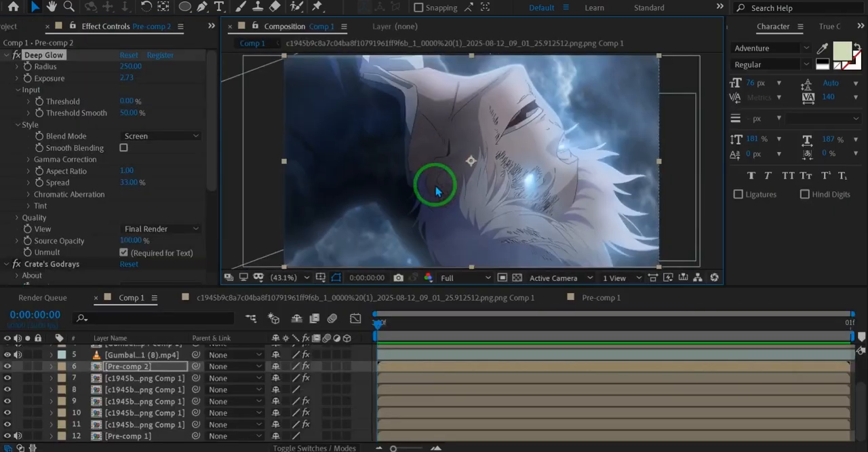